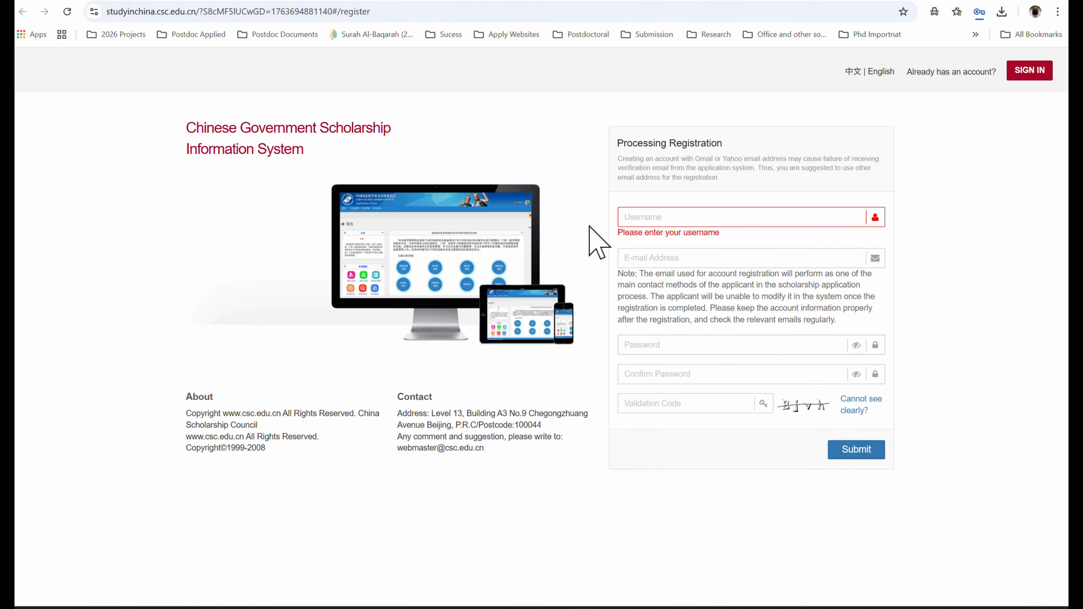
- View the China Scholarship Council registration email in Gmail, then return to the scholarship Application page
{"action": "left_click", "coordinate": [479, 4]}
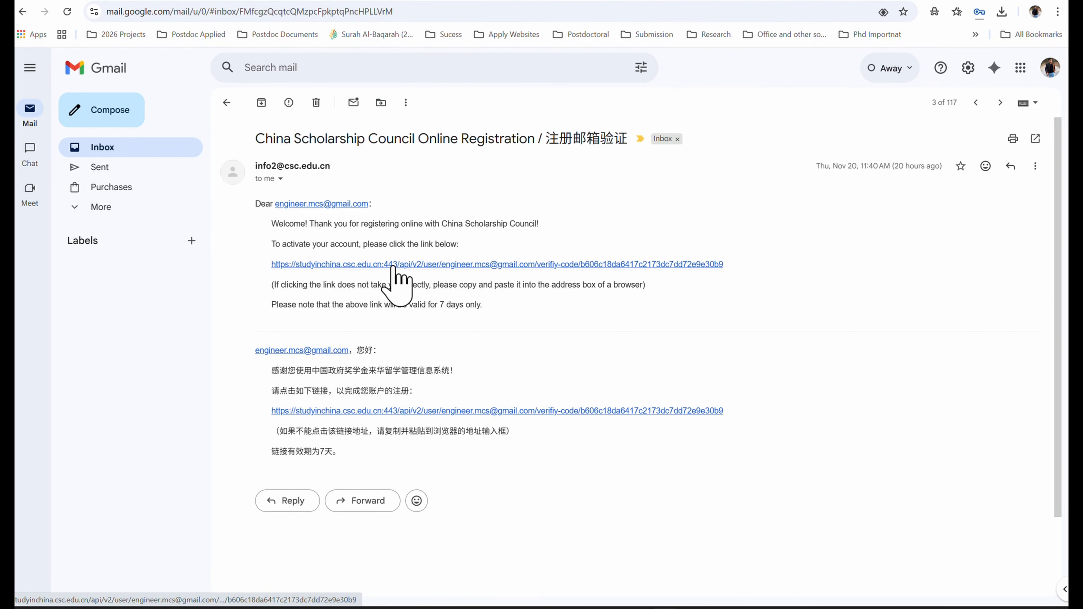
{"action": "left_click", "coordinate": [475, 0]}
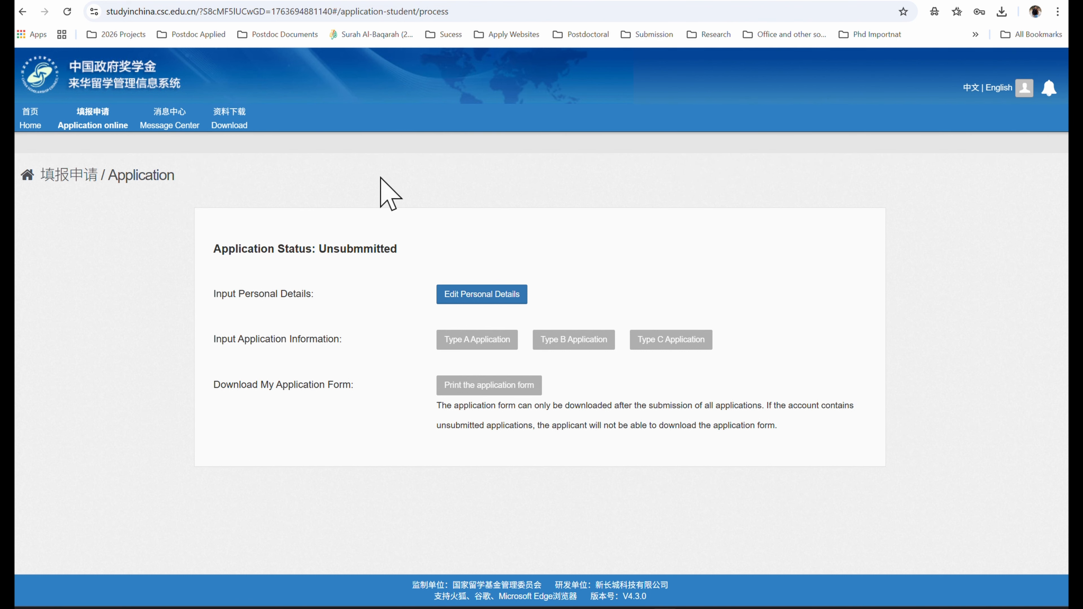
- Start editing personal details and agree to the Applicant Declaration
{"action": "left_click", "coordinate": [461, 299]}
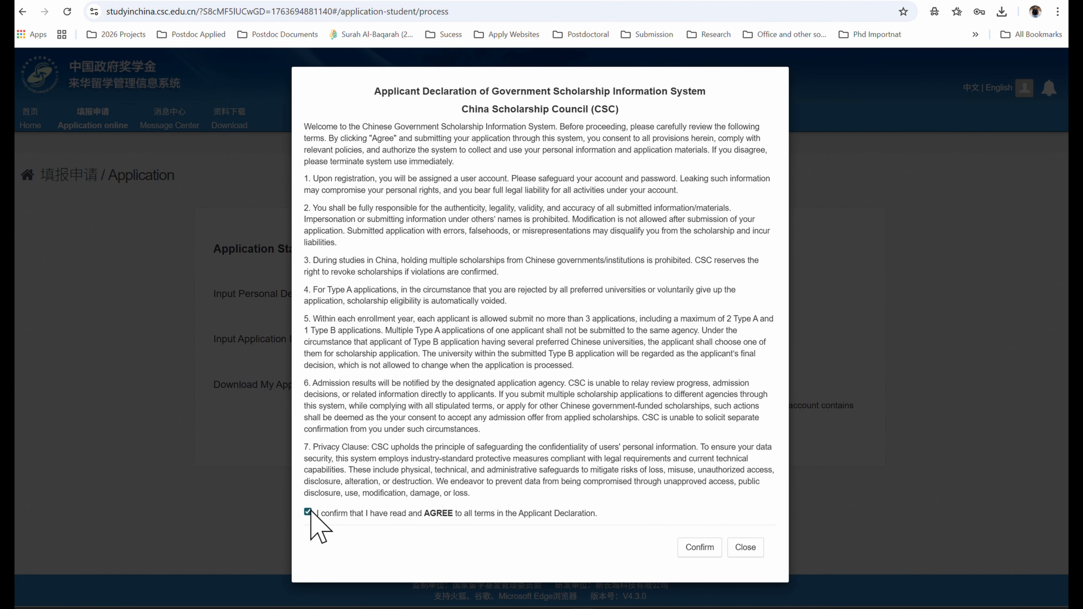
{"action": "left_click", "coordinate": [699, 549]}
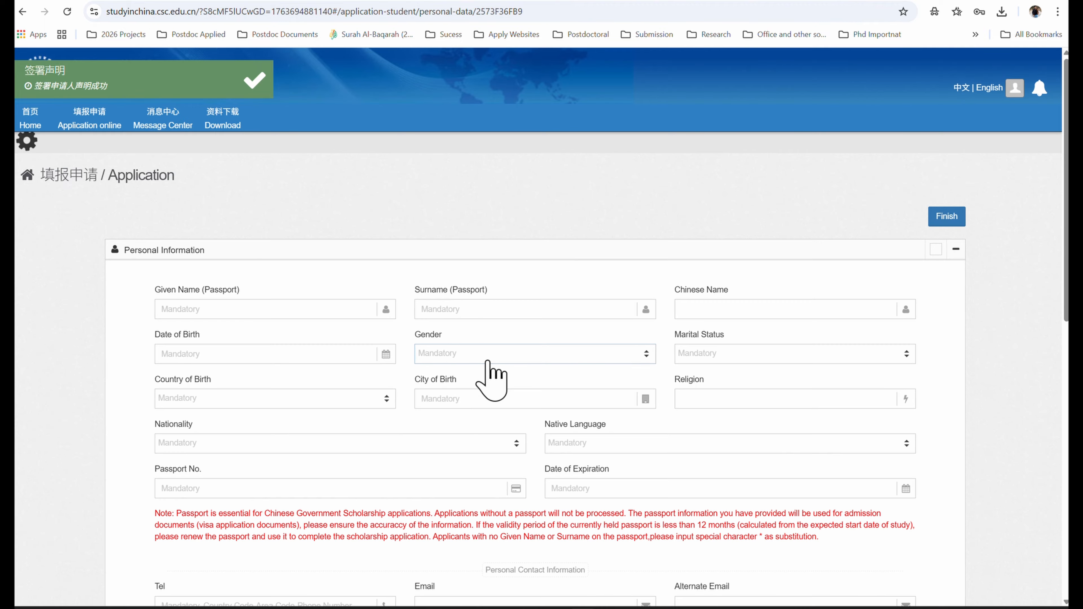
- Autofill the name fields from the saved browser profile and adjust the entries
{"action": "scroll", "coordinate": [882, 401], "scroll_direction": "down", "scroll_amount": 3}
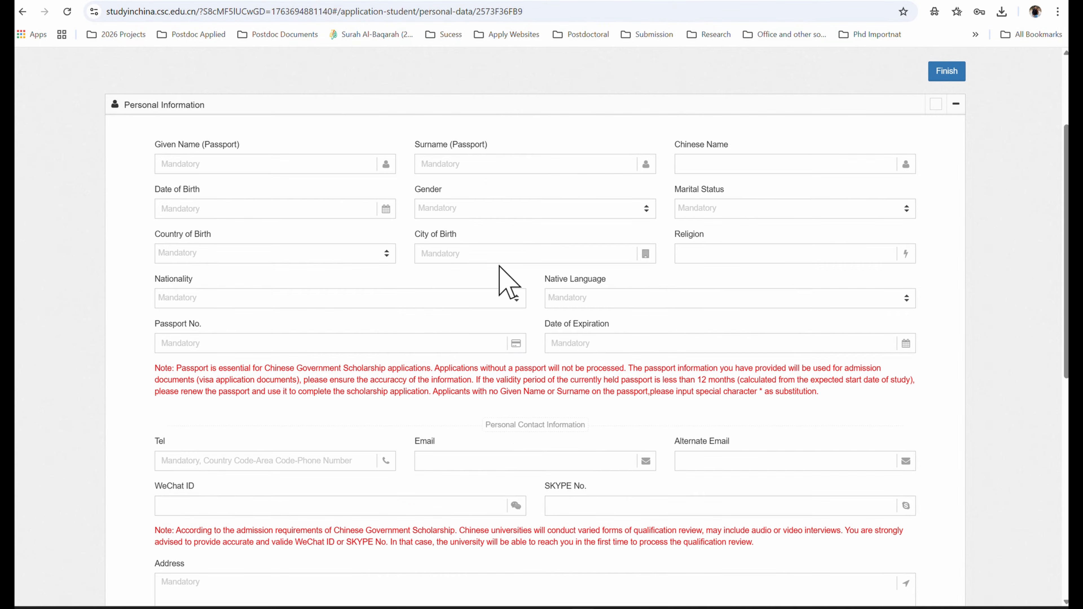
{"action": "left_click", "coordinate": [192, 162]}
{"action": "left_click", "coordinate": [196, 162]}
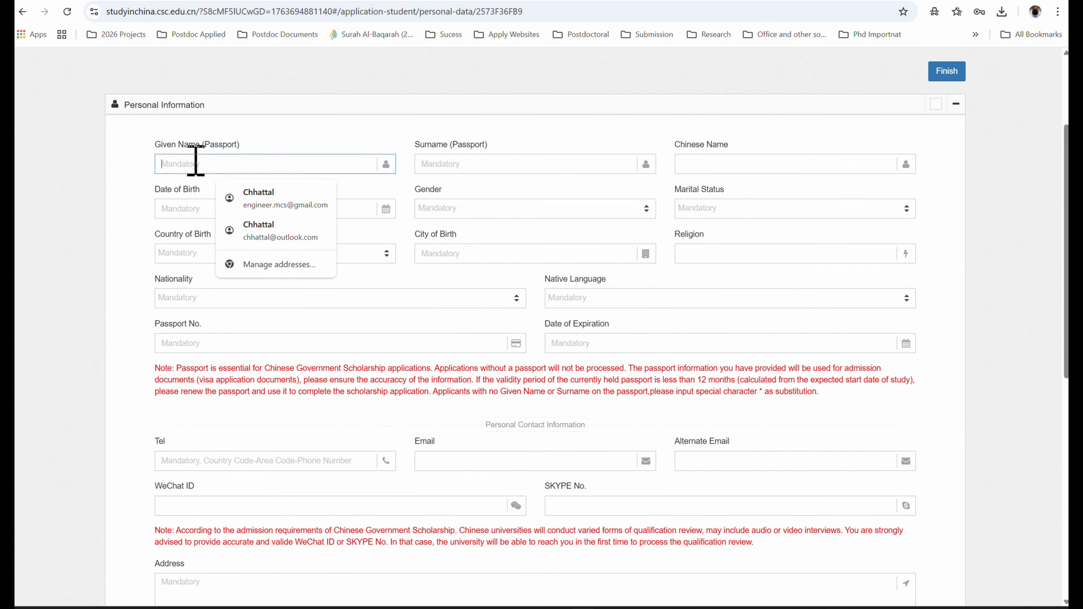
{"action": "left_click", "coordinate": [273, 199]}
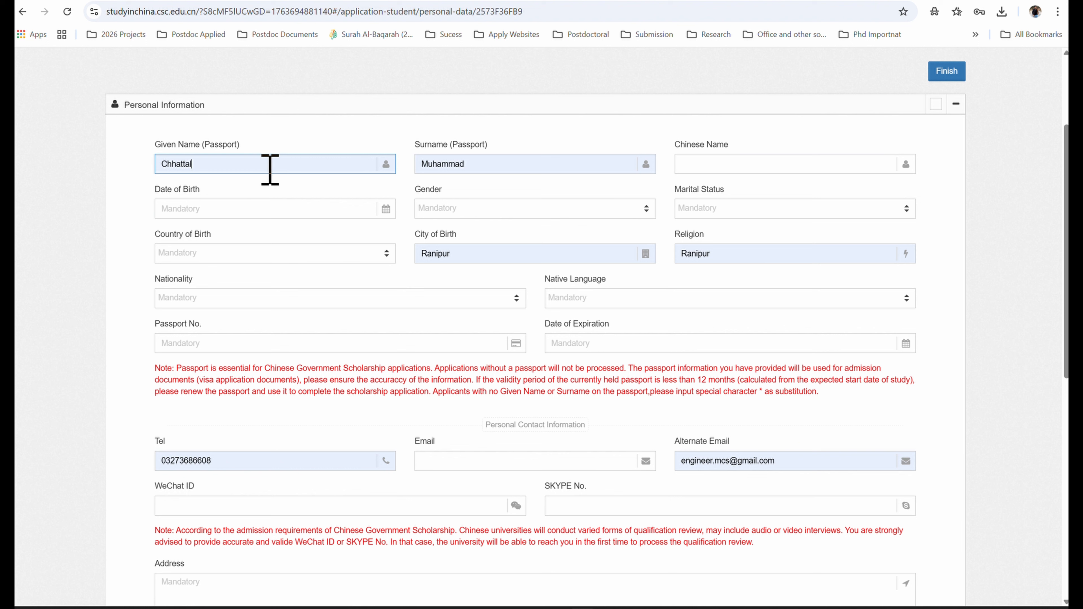
{"action": "left_click_drag", "start_coordinate": [159, 143], "coordinate": [230, 138]}
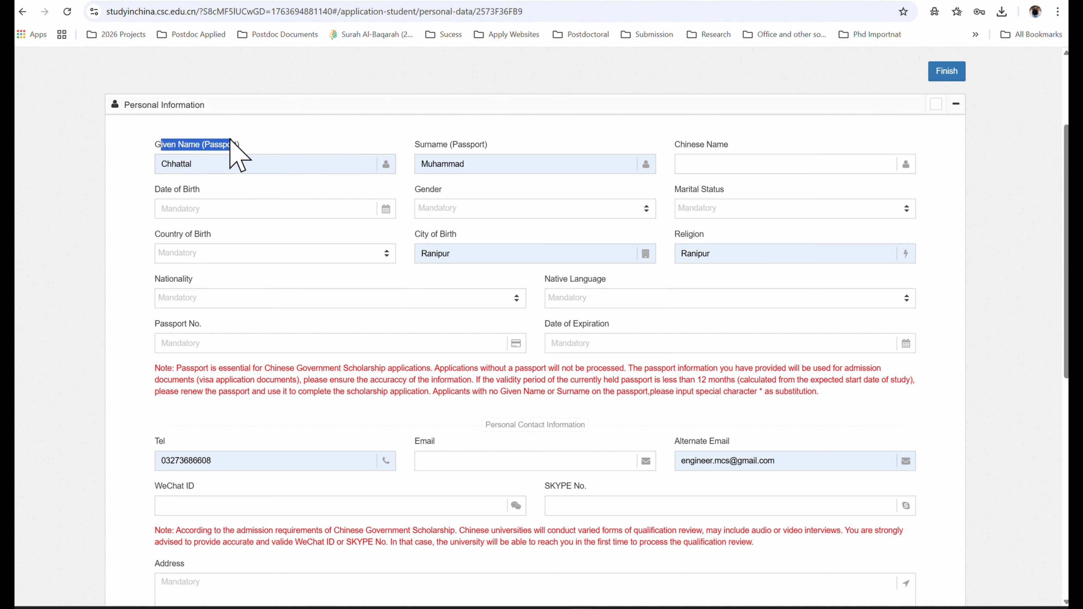
{"action": "left_click", "coordinate": [230, 138]}
{"action": "left_click_drag", "start_coordinate": [415, 132], "coordinate": [505, 164]}
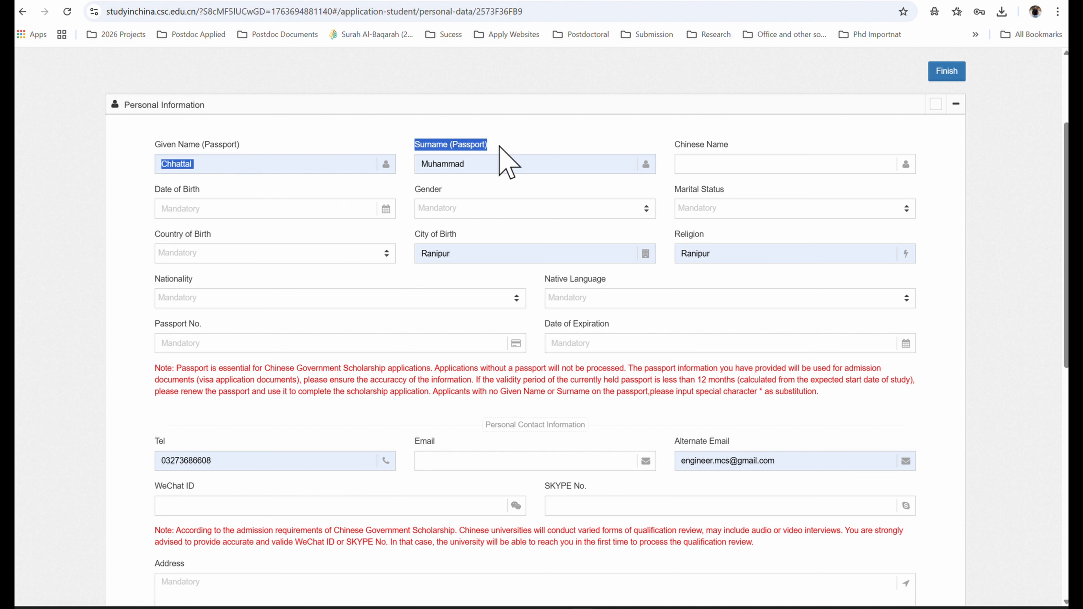
{"action": "left_click", "coordinate": [502, 162]}
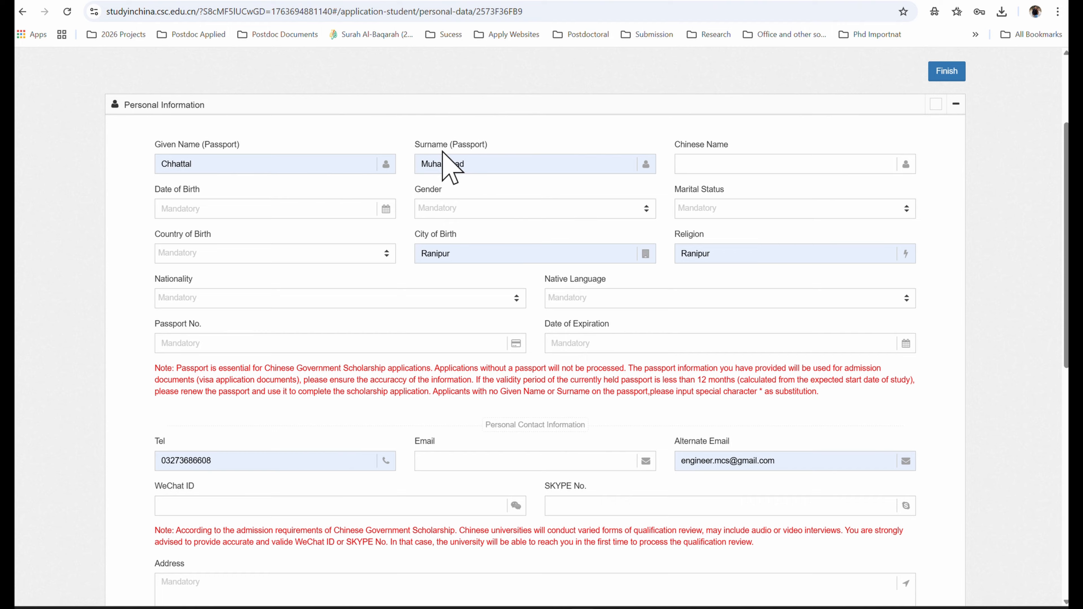
{"action": "left_click_drag", "start_coordinate": [409, 146], "coordinate": [472, 144]}
{"action": "left_click", "coordinate": [471, 143]}
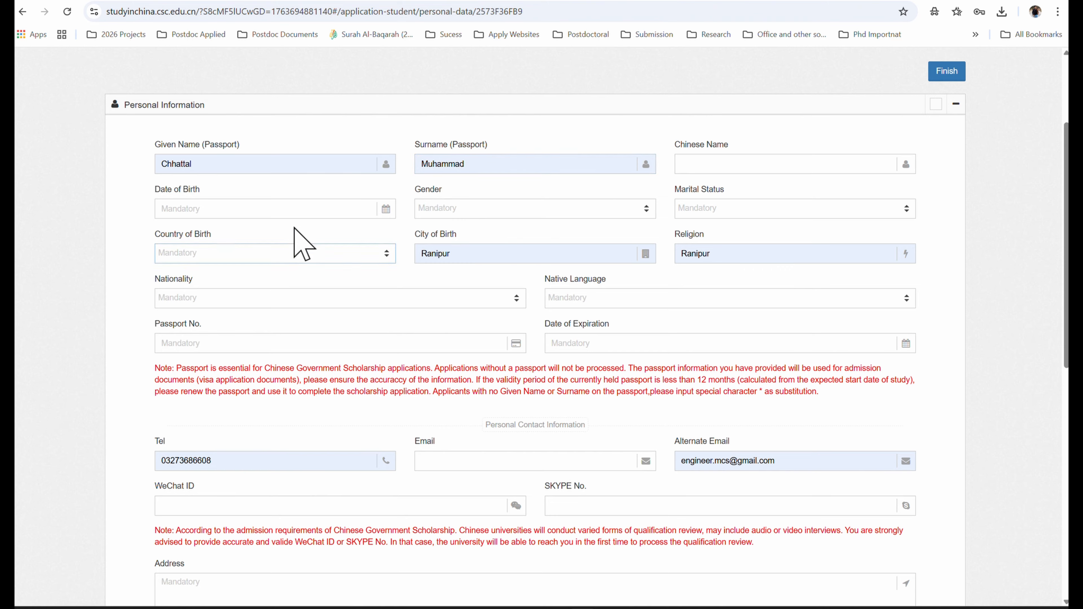
{"action": "left_click", "coordinate": [242, 209]}
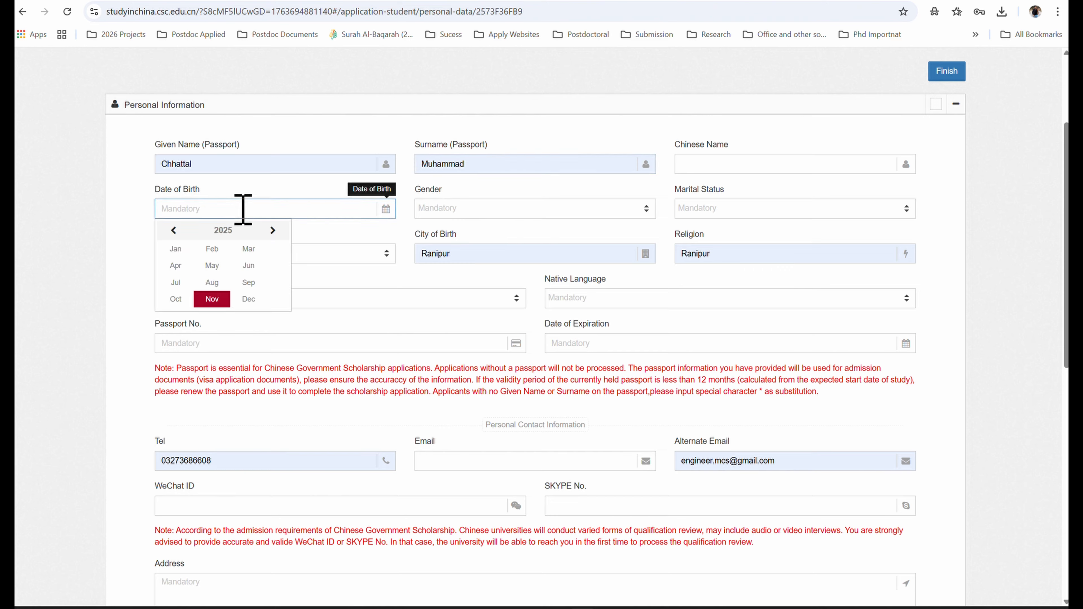
{"action": "left_click", "coordinate": [224, 231]}
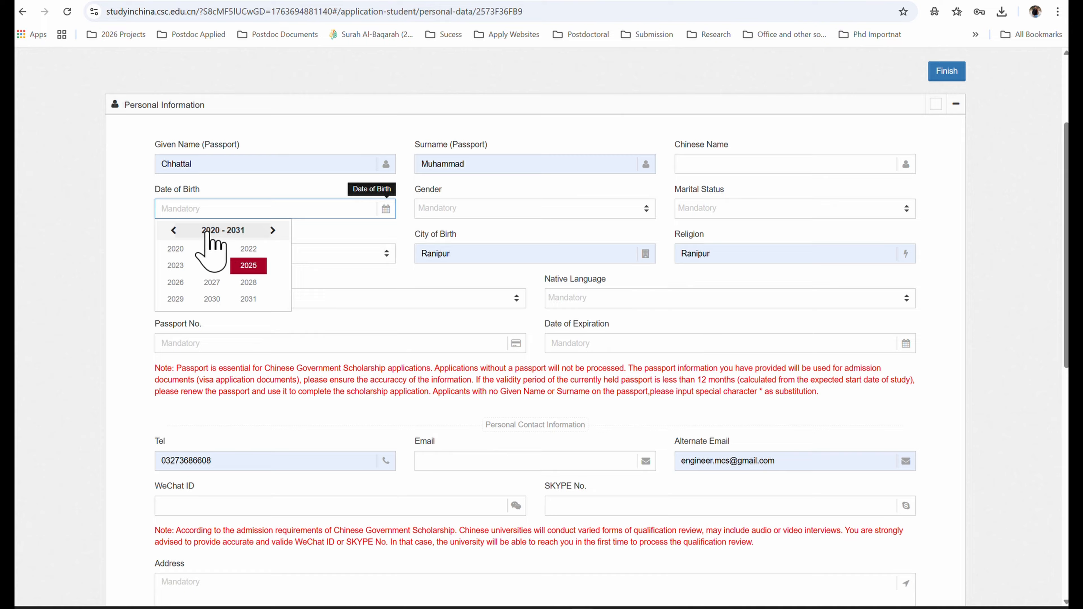
{"action": "left_click", "coordinate": [175, 232]}
{"action": "left_click", "coordinate": [174, 232]}
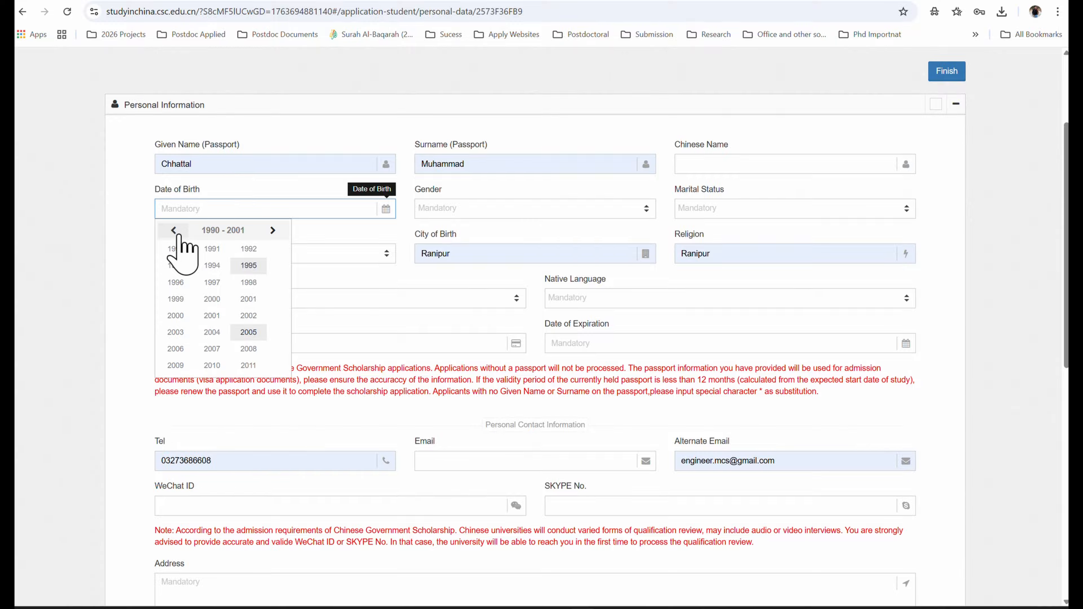
{"action": "left_click", "coordinate": [174, 232]}
{"action": "left_click", "coordinate": [213, 249]}
{"action": "left_click", "coordinate": [212, 249]}
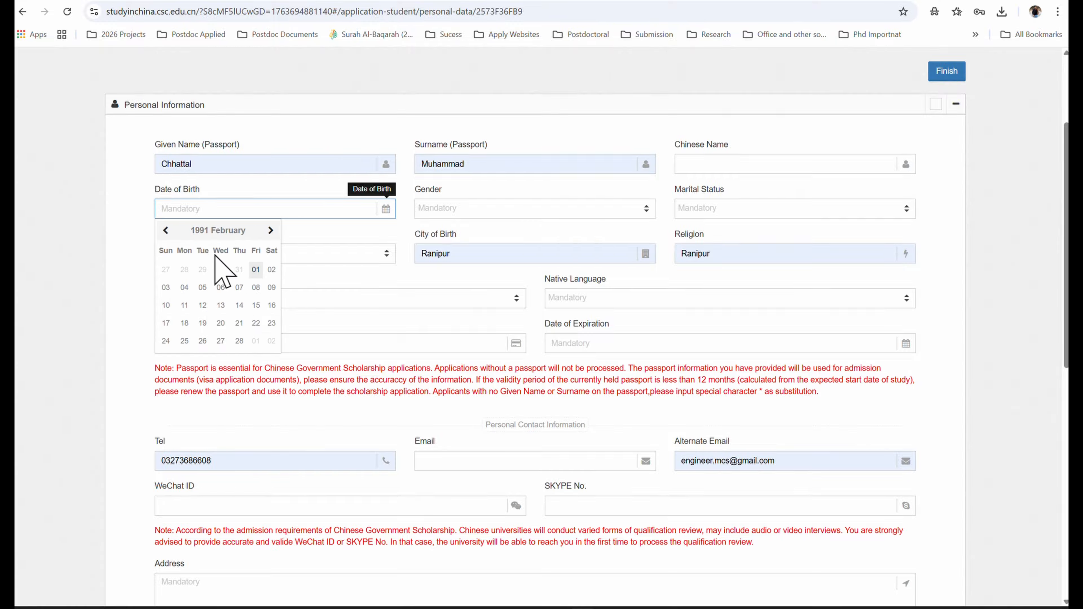
{"action": "left_click", "coordinate": [222, 276]}
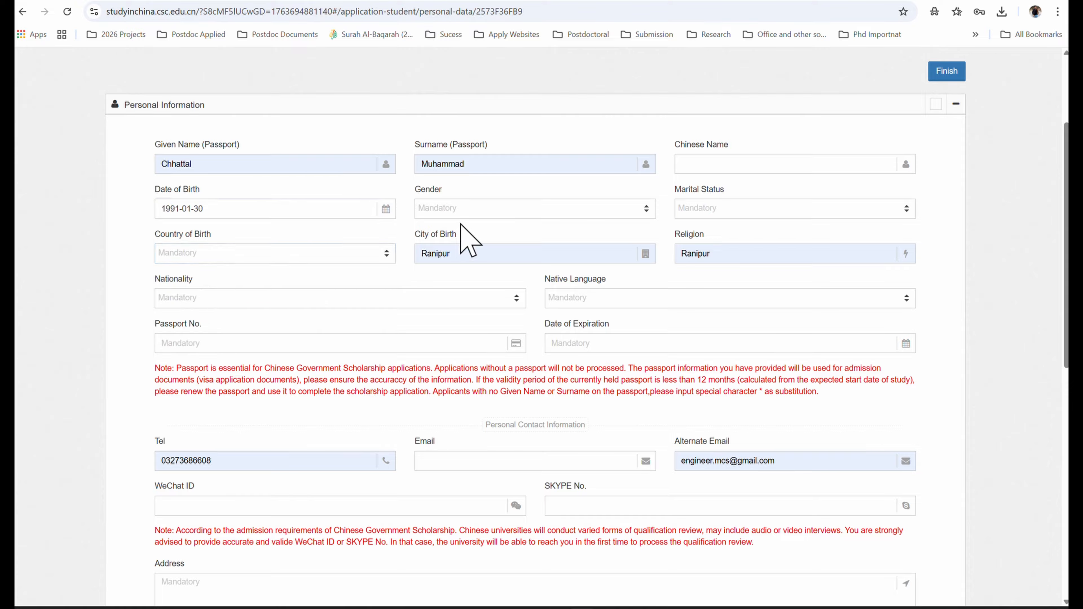
- Set Gender to Male and Marital Status to Single
{"action": "left_click", "coordinate": [464, 209]}
{"action": "left_click", "coordinate": [444, 256]}
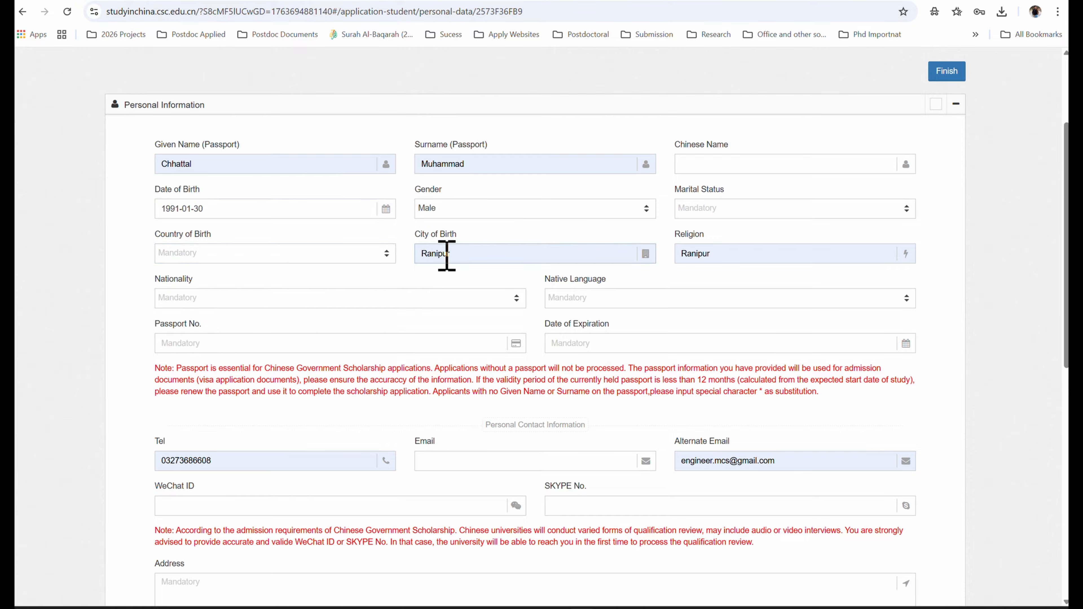
{"action": "left_click", "coordinate": [713, 212]}
{"action": "left_click", "coordinate": [703, 273]}
{"action": "left_click", "coordinate": [728, 166]}
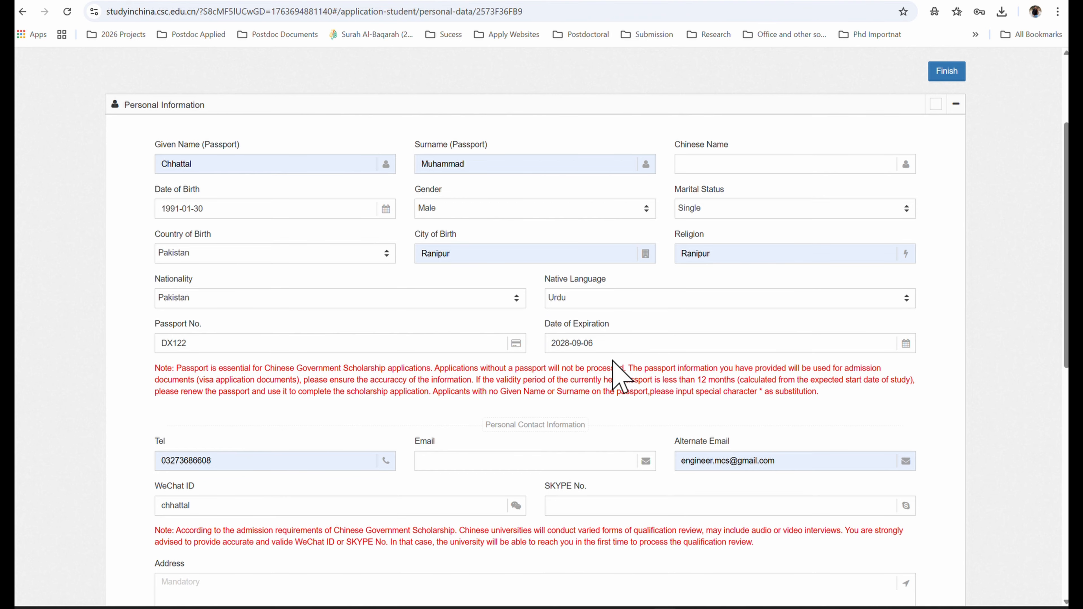
- Fill in the WeChat ID and SKYPE No. fields and review the remaining Personal Information
{"action": "scroll", "coordinate": [609, 321], "scroll_direction": "down", "scroll_amount": 3}
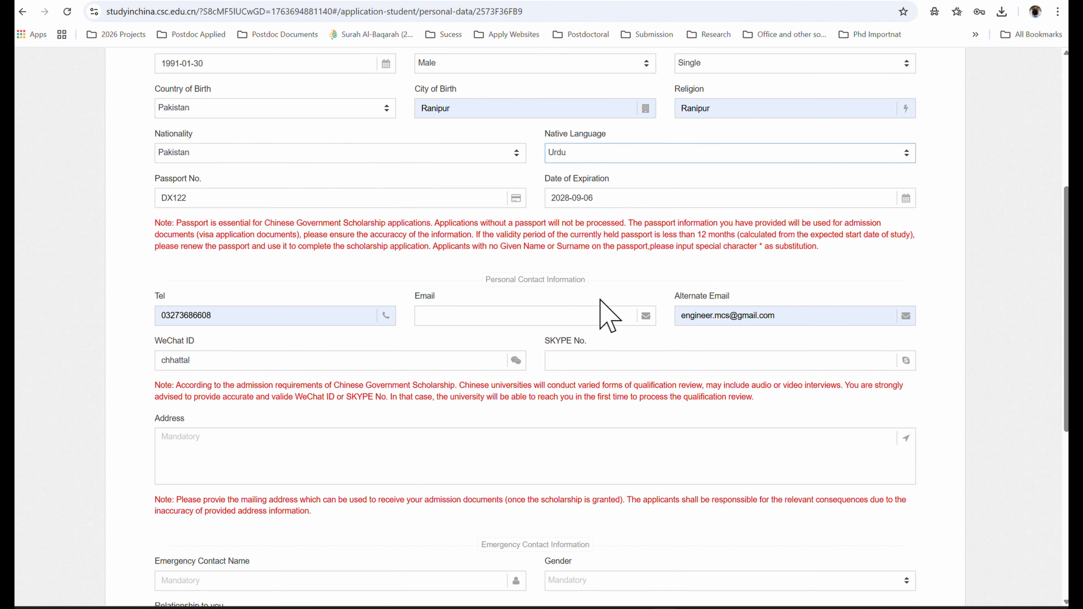
{"action": "left_click", "coordinate": [298, 357]}
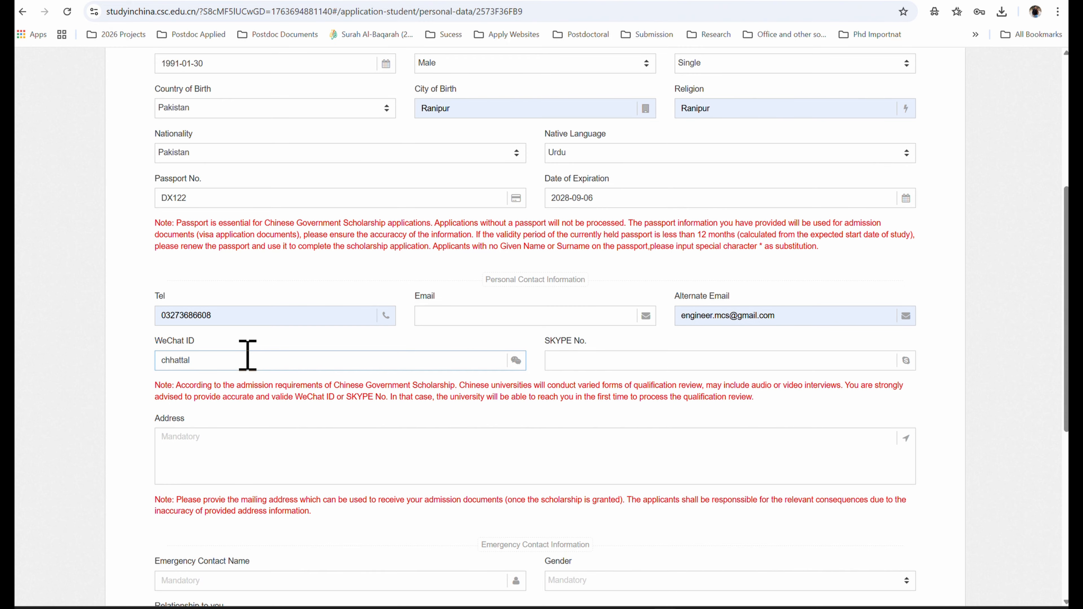
{"action": "left_click", "coordinate": [602, 363]}
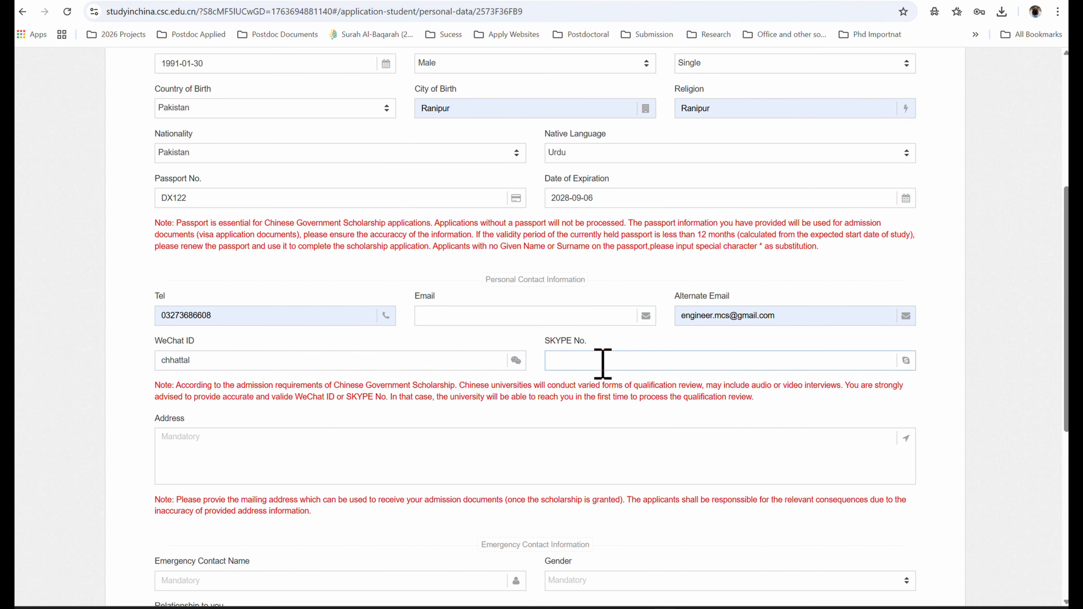
{"action": "scroll", "coordinate": [640, 369], "scroll_direction": "down", "scroll_amount": 3}
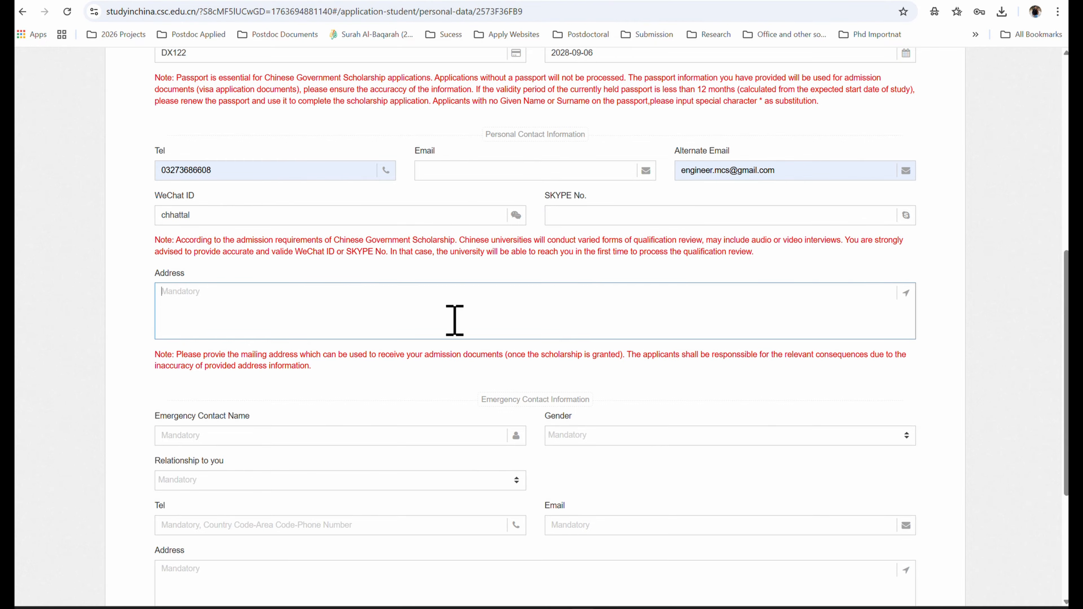
{"action": "scroll", "coordinate": [484, 278], "scroll_direction": "up", "scroll_amount": 3}
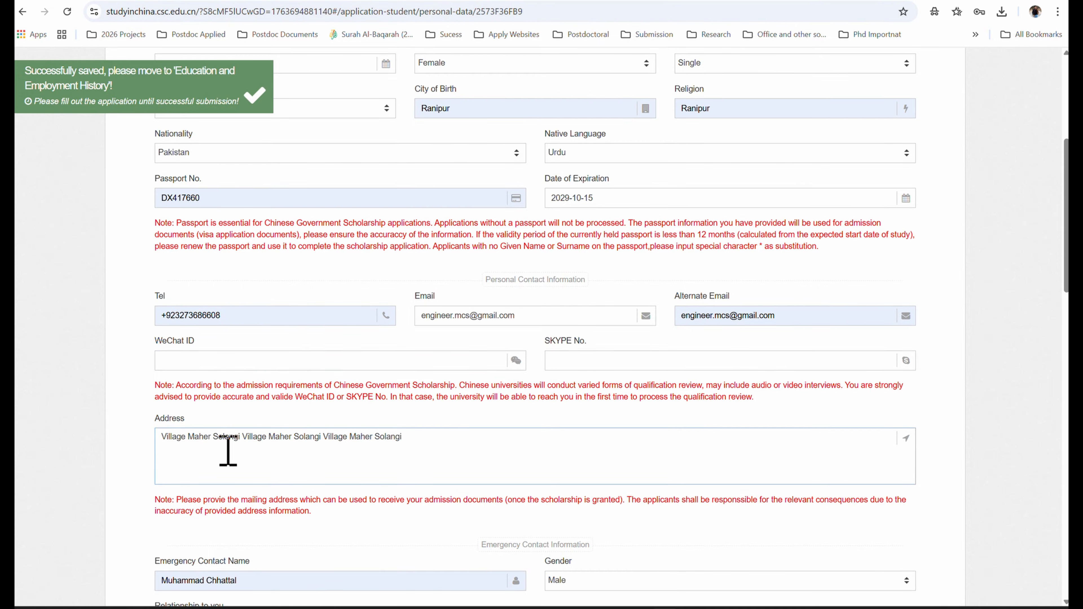
{"action": "scroll", "coordinate": [224, 450], "scroll_direction": "down", "scroll_amount": 3}
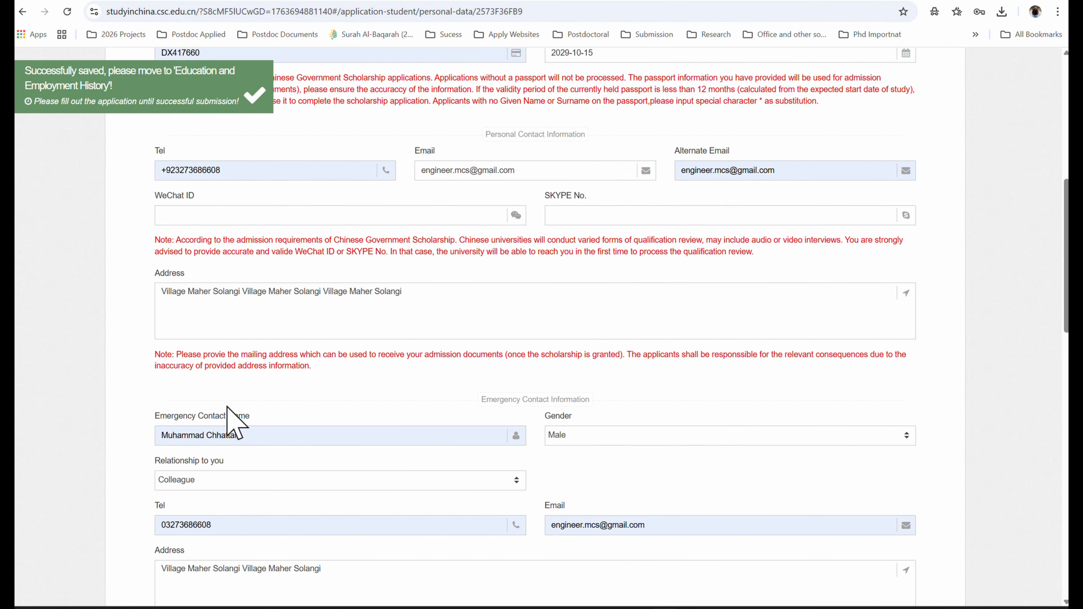
{"action": "scroll", "coordinate": [358, 465], "scroll_direction": "down", "scroll_amount": 3}
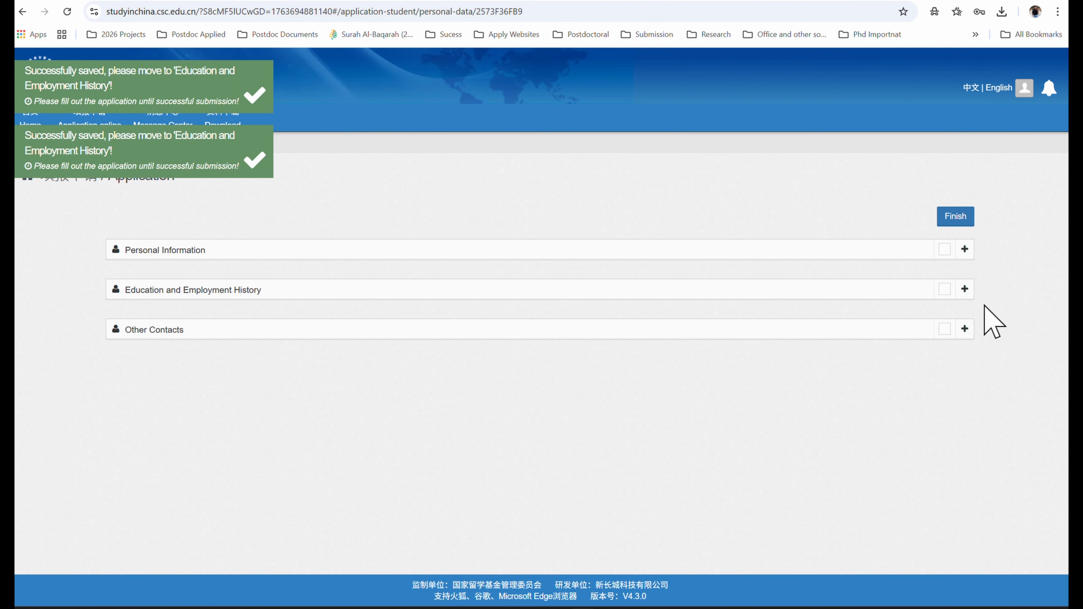
- Add a Bachelor's Degree in Mechanical Engineering with institute country Pakistan
{"action": "left_click", "coordinate": [965, 289]}
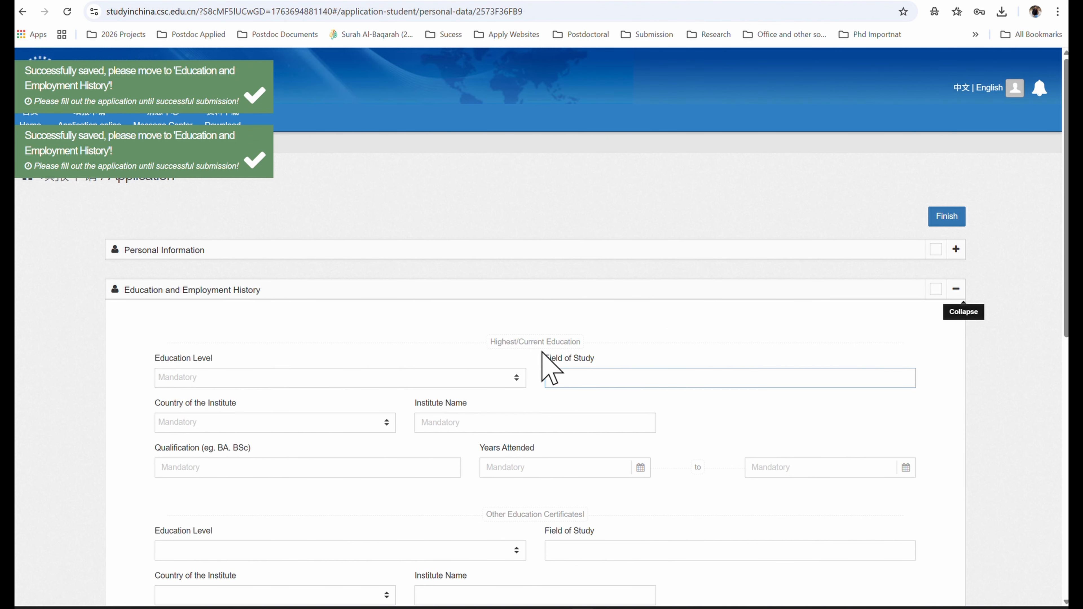
{"action": "scroll", "coordinate": [448, 264], "scroll_direction": "down", "scroll_amount": 3}
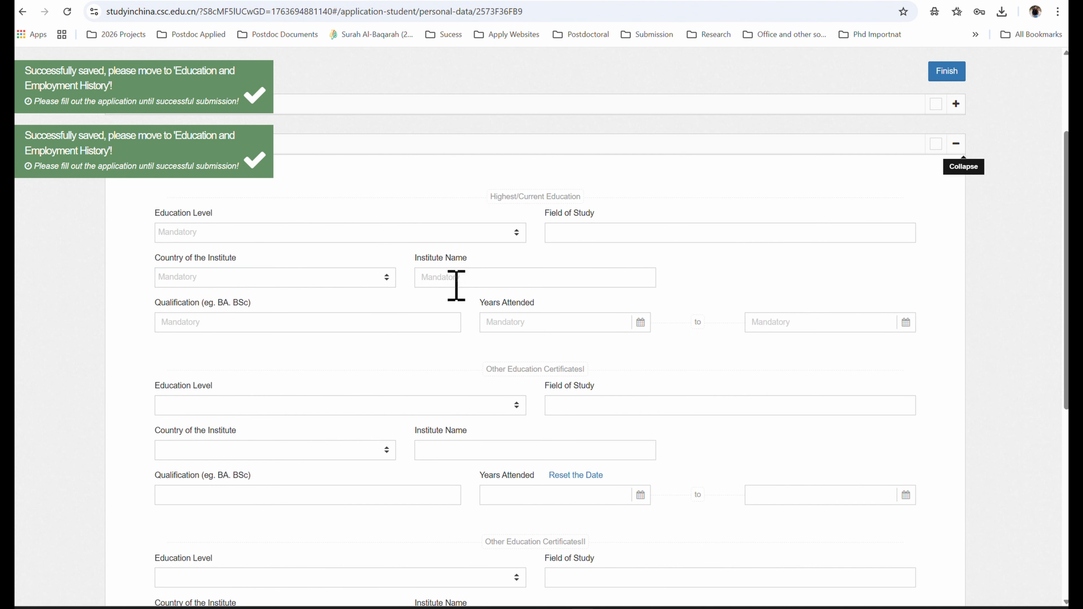
{"action": "left_click", "coordinate": [290, 237]}
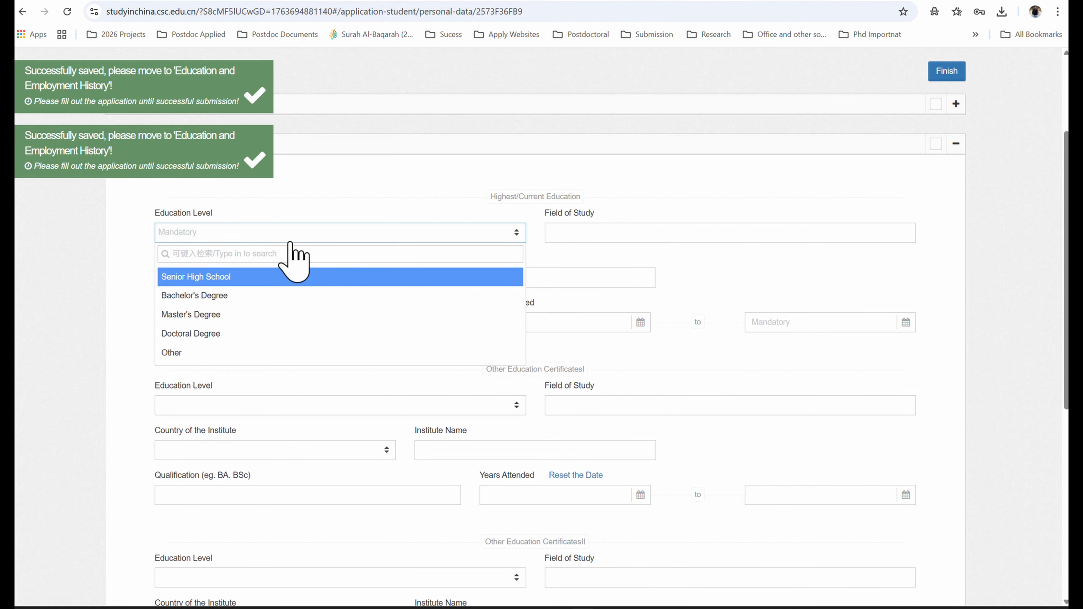
{"action": "left_click", "coordinate": [274, 299]}
{"action": "left_click", "coordinate": [612, 233]}
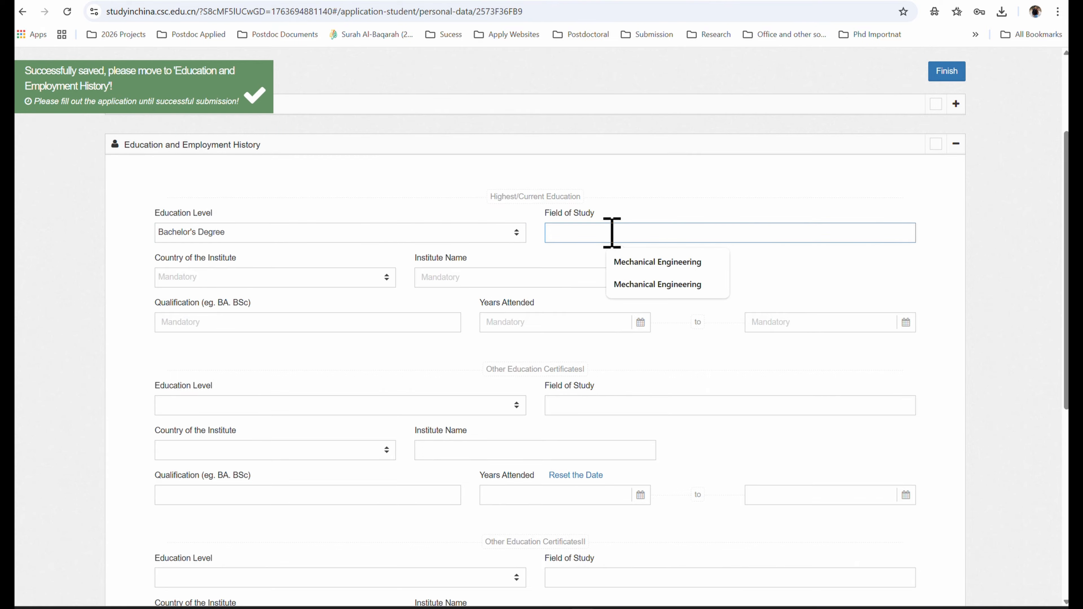
{"action": "left_click", "coordinate": [658, 262]}
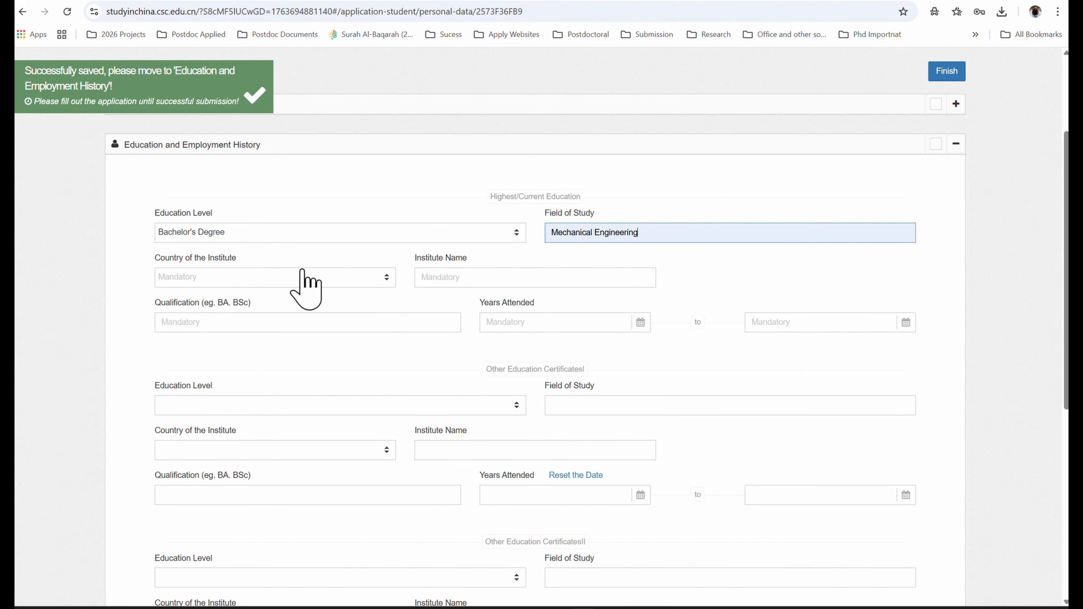
{"action": "left_click", "coordinate": [301, 276]}
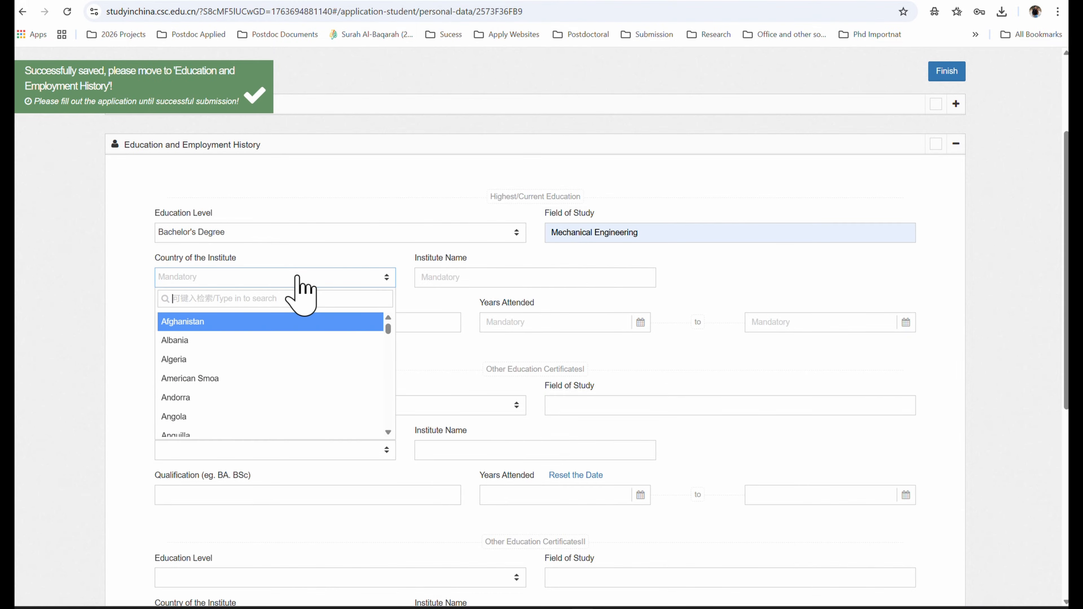
{"action": "type", "text": "pak"}
{"action": "key", "text": "Return"}
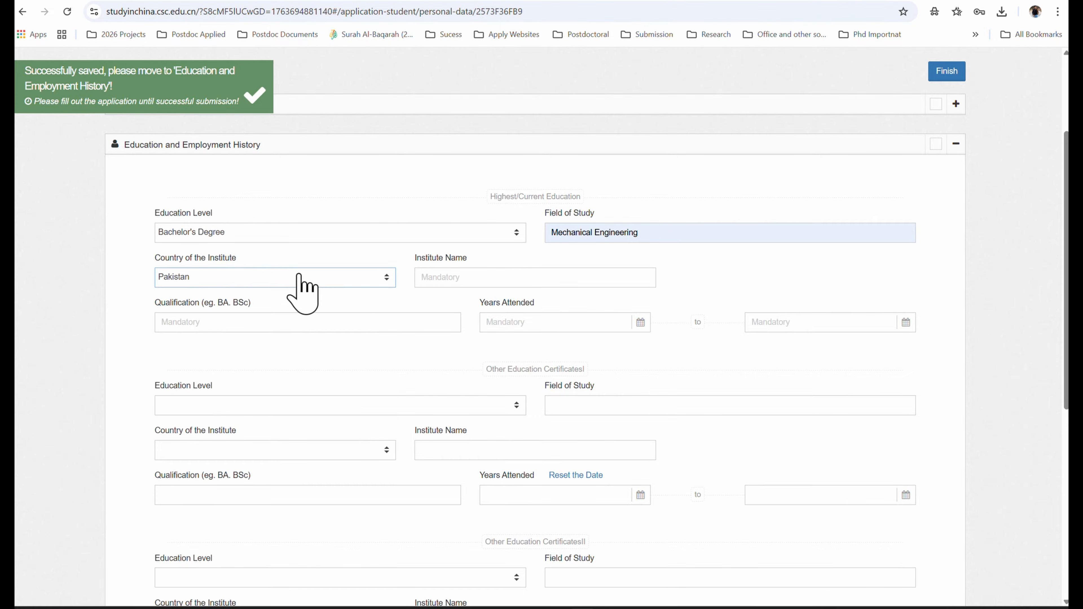
- Enter institute QUEST, qualification BS, and date of entry 2020-01-01
{"action": "left_click", "coordinate": [469, 279]}
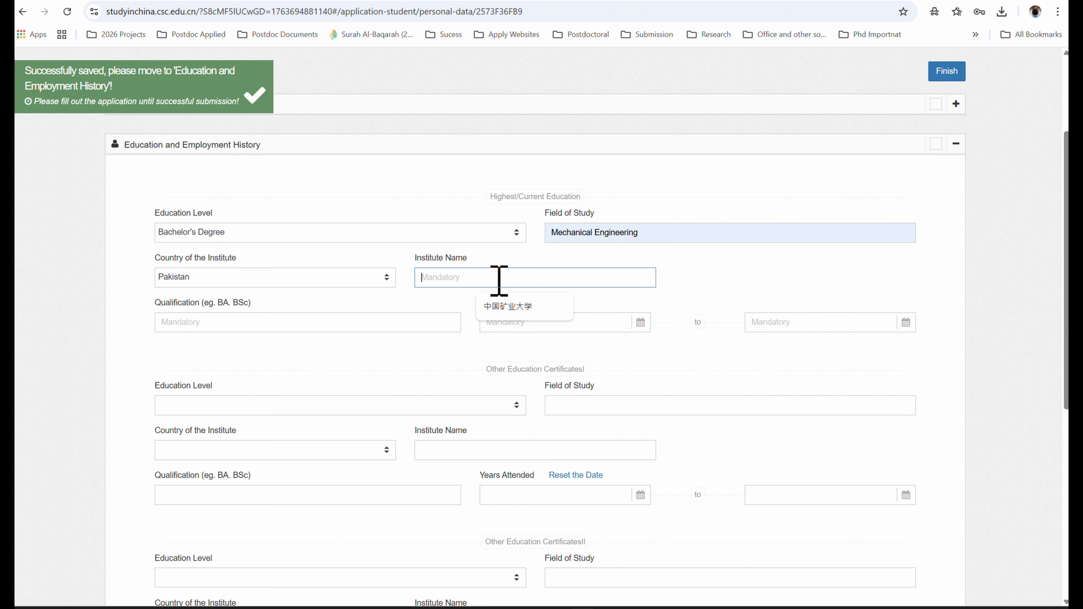
{"action": "type", "text": "QUEST"}
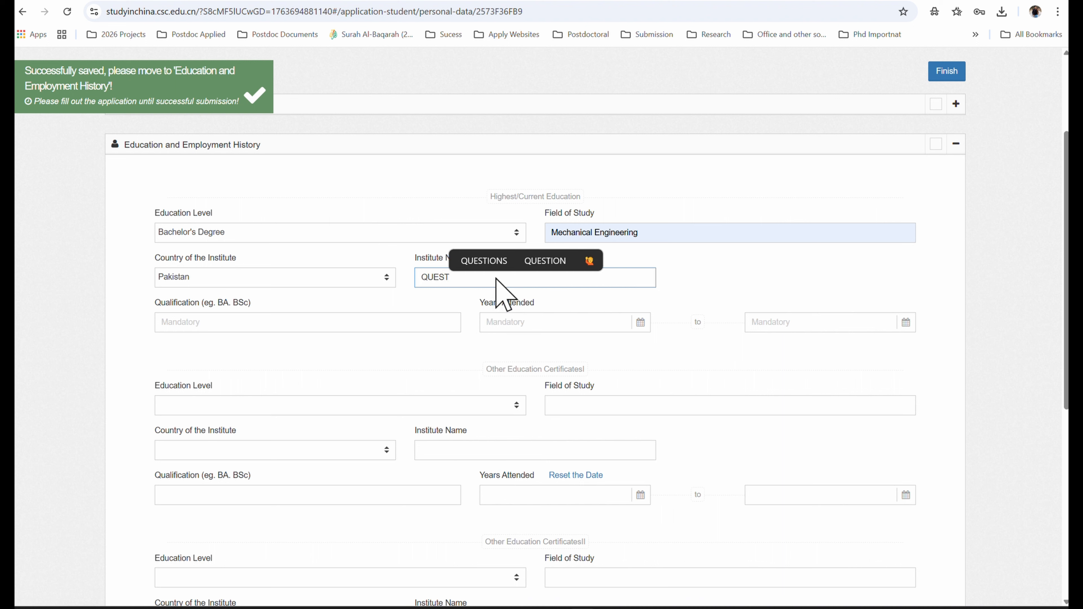
{"action": "left_click", "coordinate": [318, 323]}
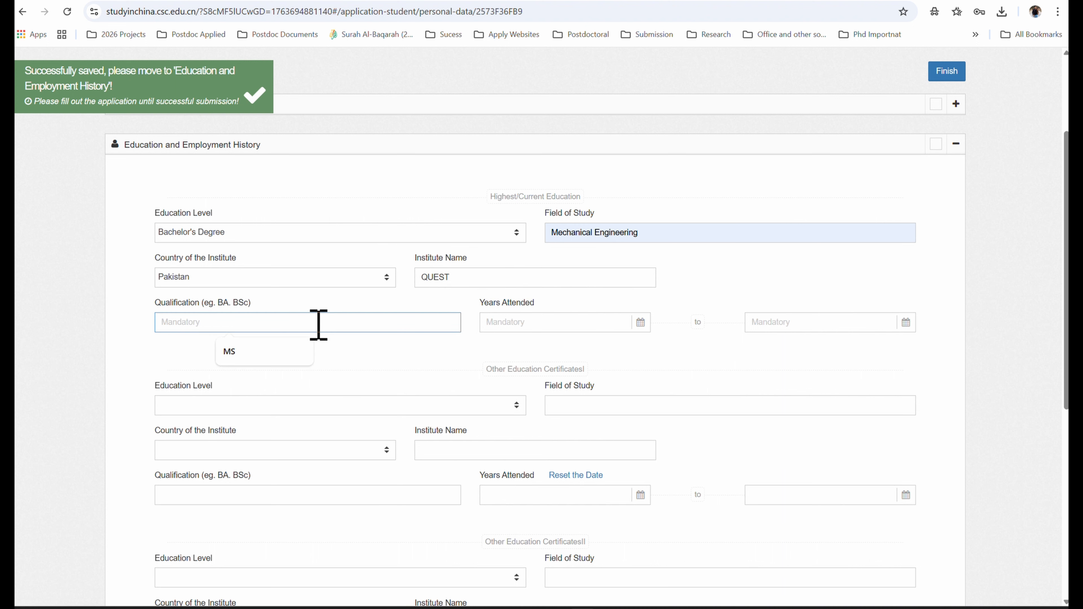
{"action": "type", "text": "BS"}
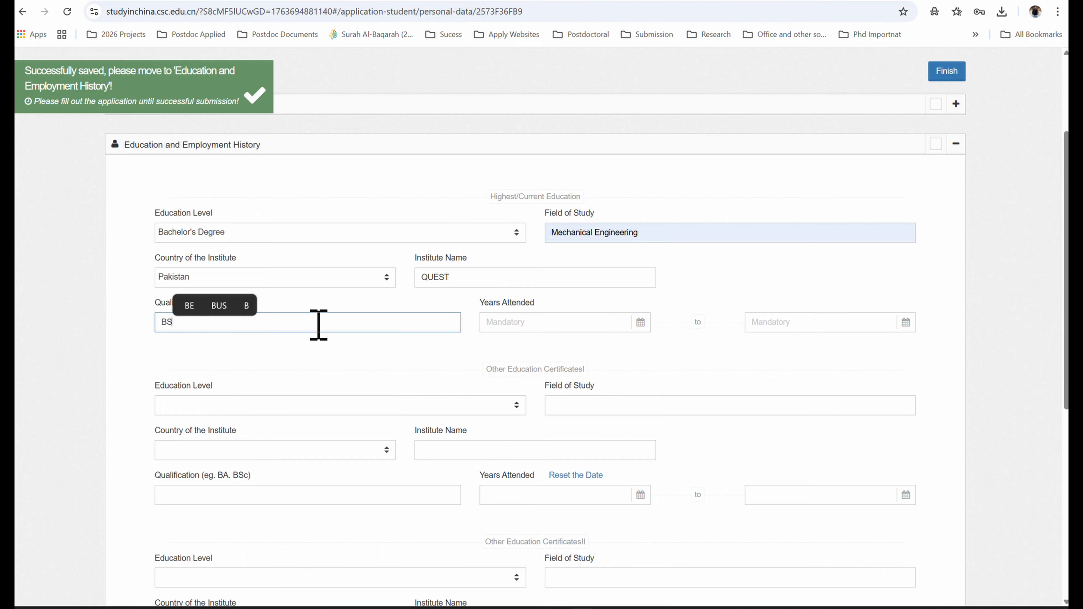
{"action": "left_click", "coordinate": [546, 322]}
{"action": "left_click", "coordinate": [548, 344]}
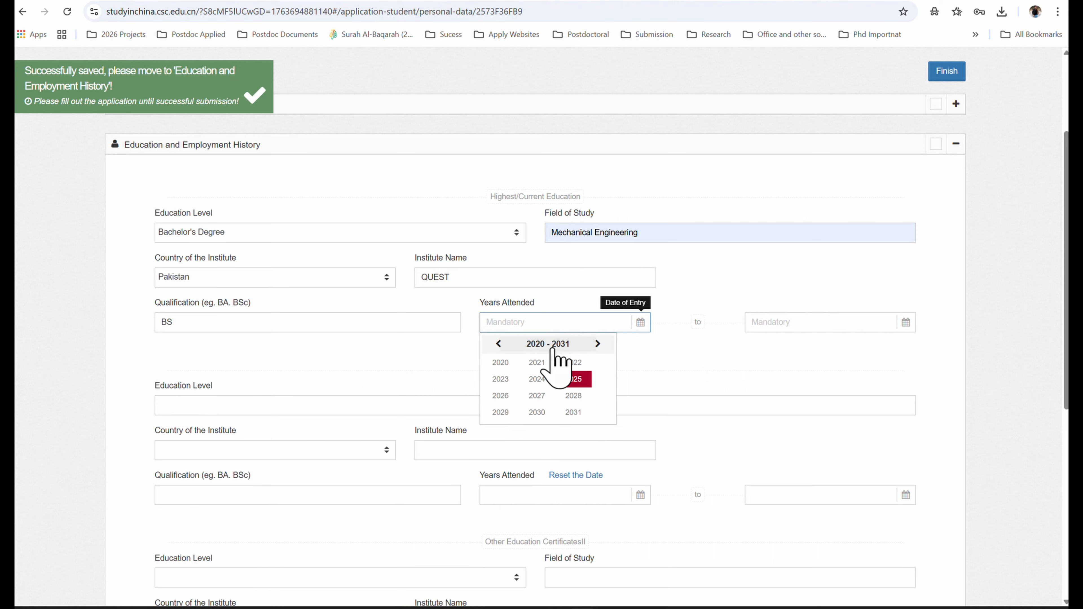
{"action": "left_click", "coordinate": [500, 363]}
{"action": "left_click", "coordinate": [500, 364]}
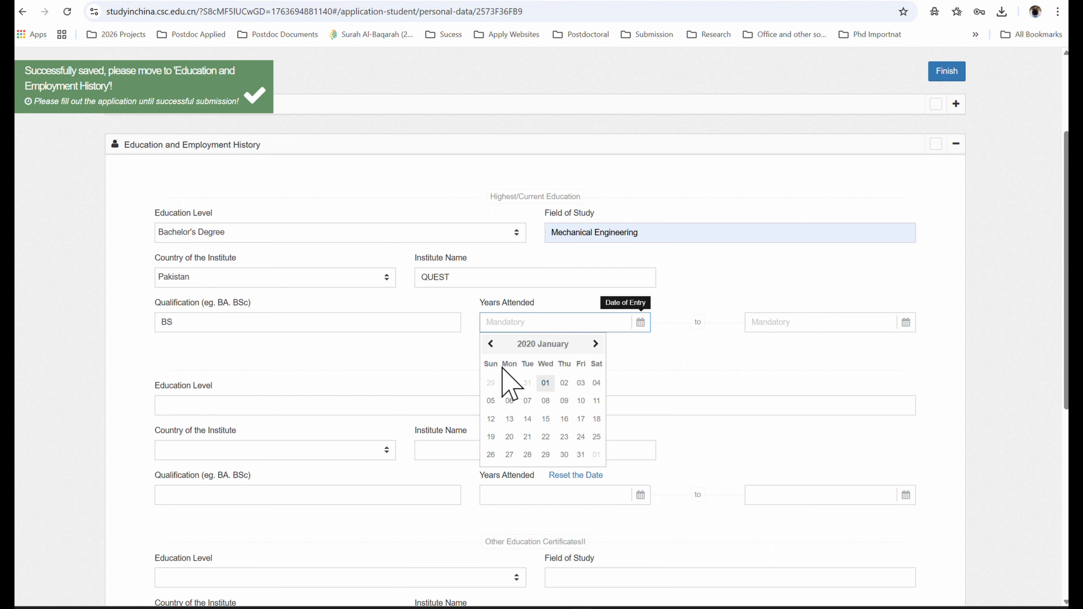
{"action": "left_click", "coordinate": [545, 383]}
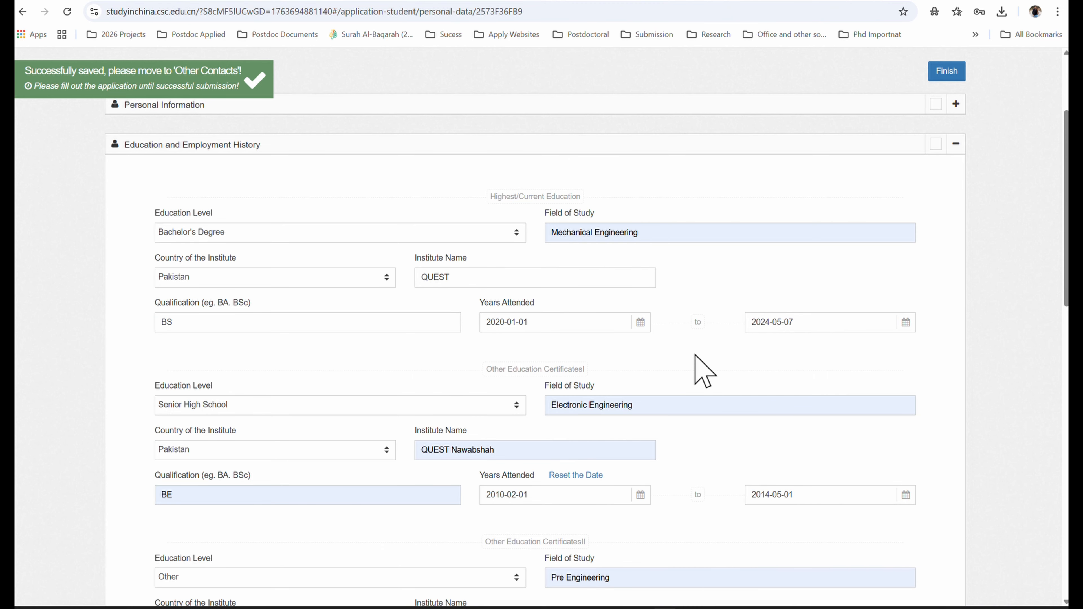
- Scroll through the Other Contacts section to review the China contact and family details
{"action": "scroll", "coordinate": [704, 371], "scroll_direction": "down", "scroll_amount": 3}
{"action": "scroll", "coordinate": [705, 371], "scroll_direction": "down", "scroll_amount": 6}
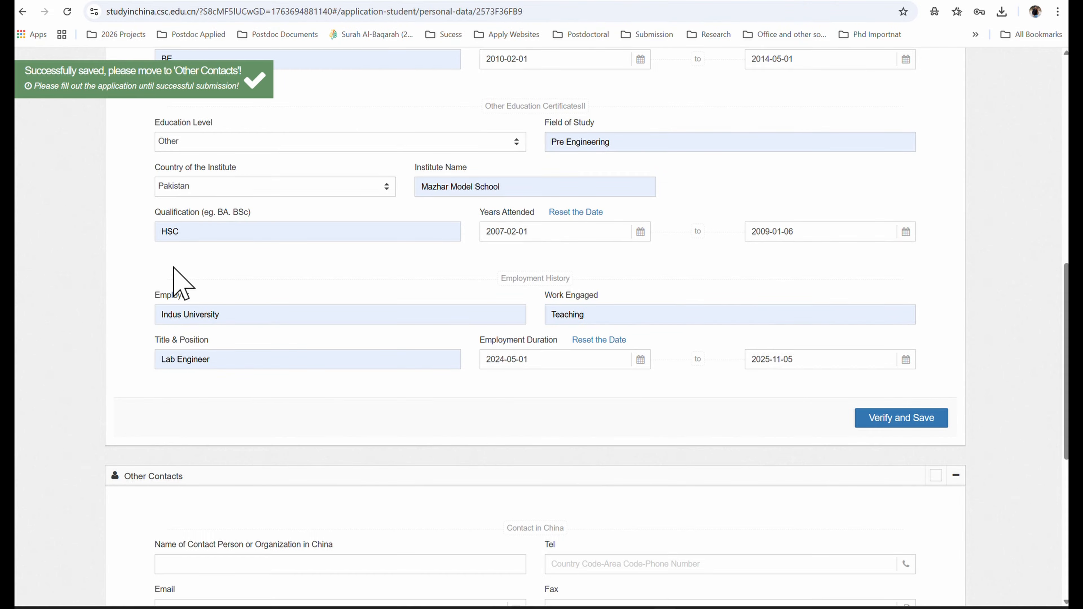
{"action": "scroll", "coordinate": [229, 316], "scroll_direction": "down", "scroll_amount": 3}
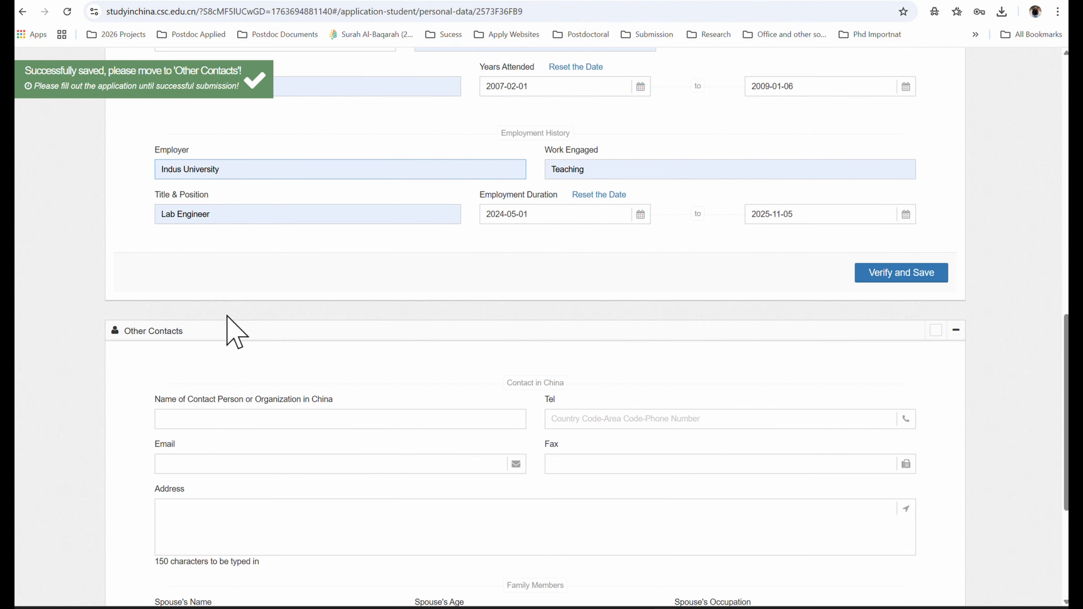
{"action": "scroll", "coordinate": [251, 312], "scroll_direction": "up", "scroll_amount": 3}
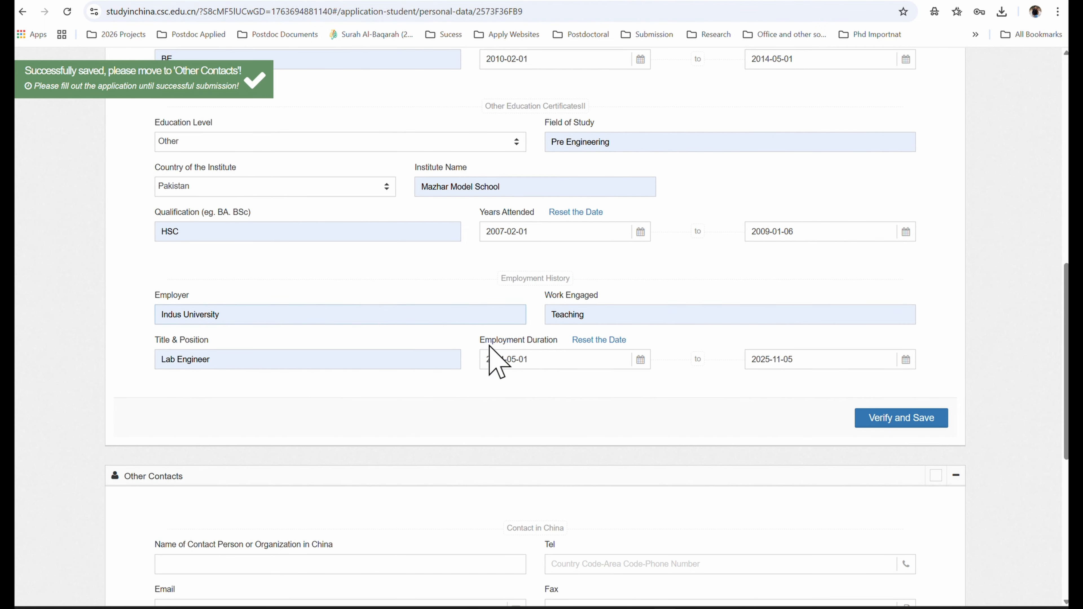
{"action": "scroll", "coordinate": [508, 360], "scroll_direction": "up", "scroll_amount": 6}
{"action": "scroll", "coordinate": [518, 360], "scroll_direction": "up", "scroll_amount": 6}
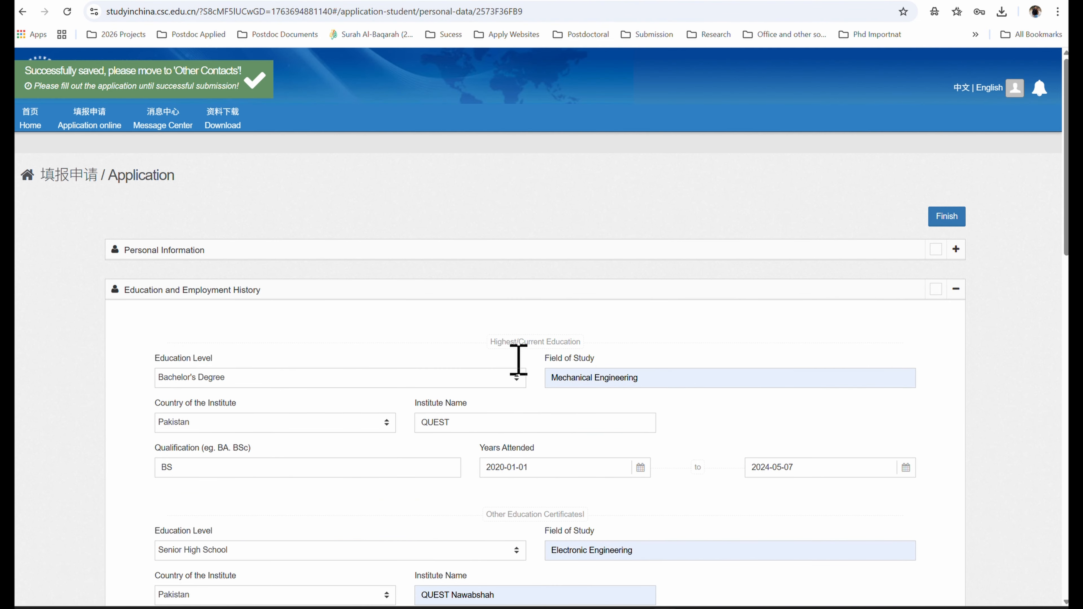
{"action": "scroll", "coordinate": [519, 361], "scroll_direction": "down", "scroll_amount": 12}
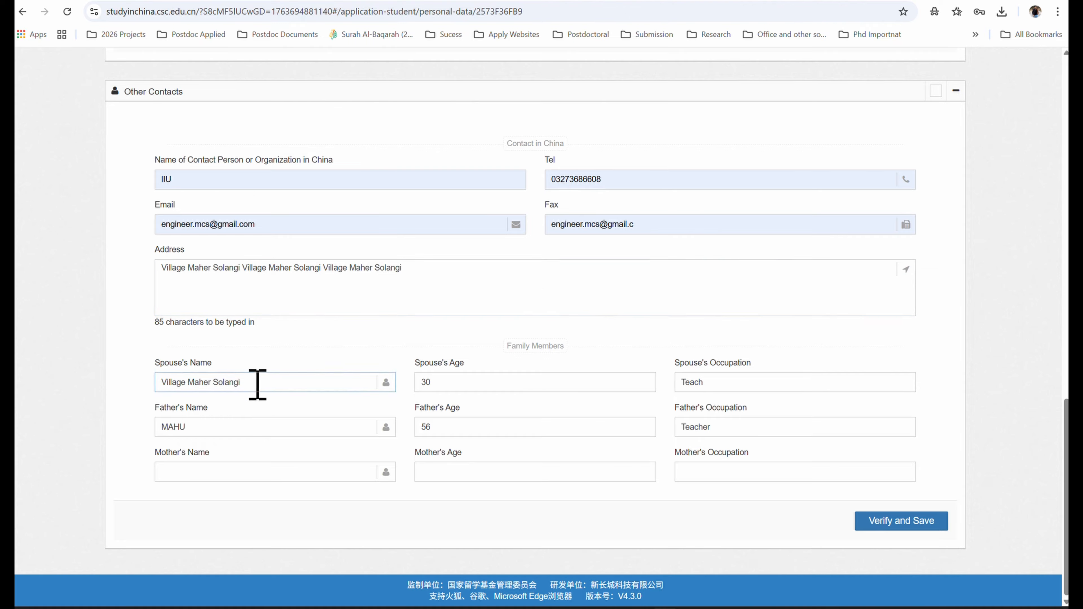
- Verify and save Other Contacts, then finish the application form
{"action": "left_click", "coordinate": [901, 522]}
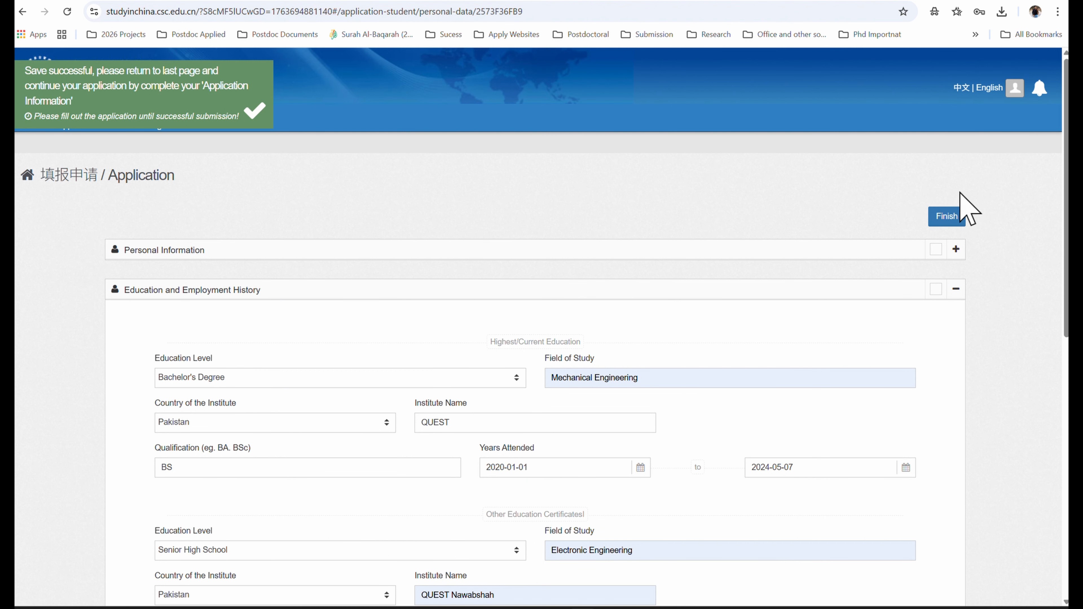
{"action": "left_click", "coordinate": [941, 217]}
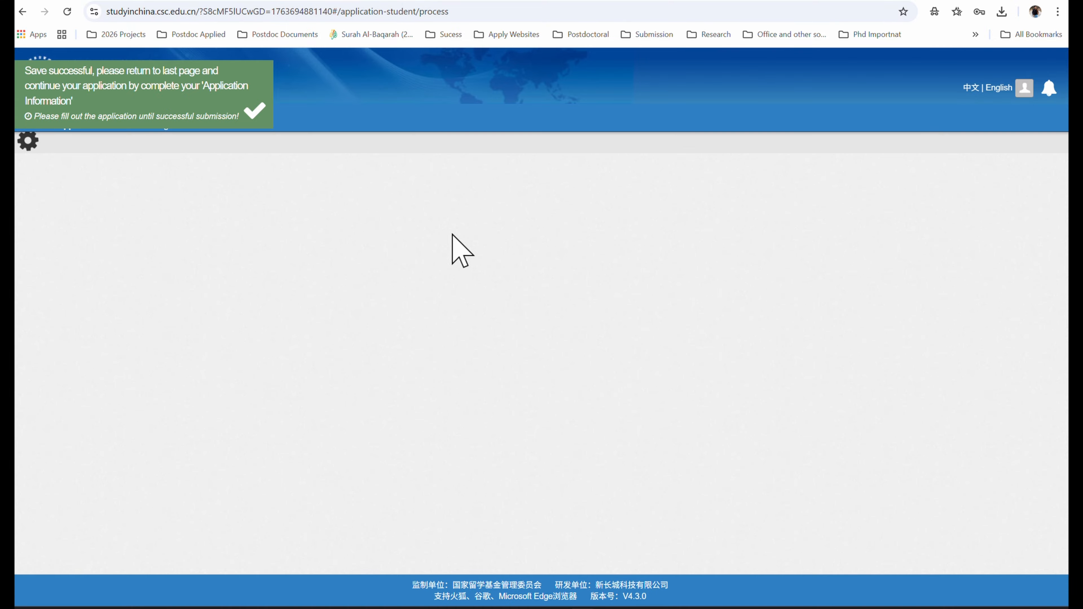
{"action": "left_click", "coordinate": [255, 112]}
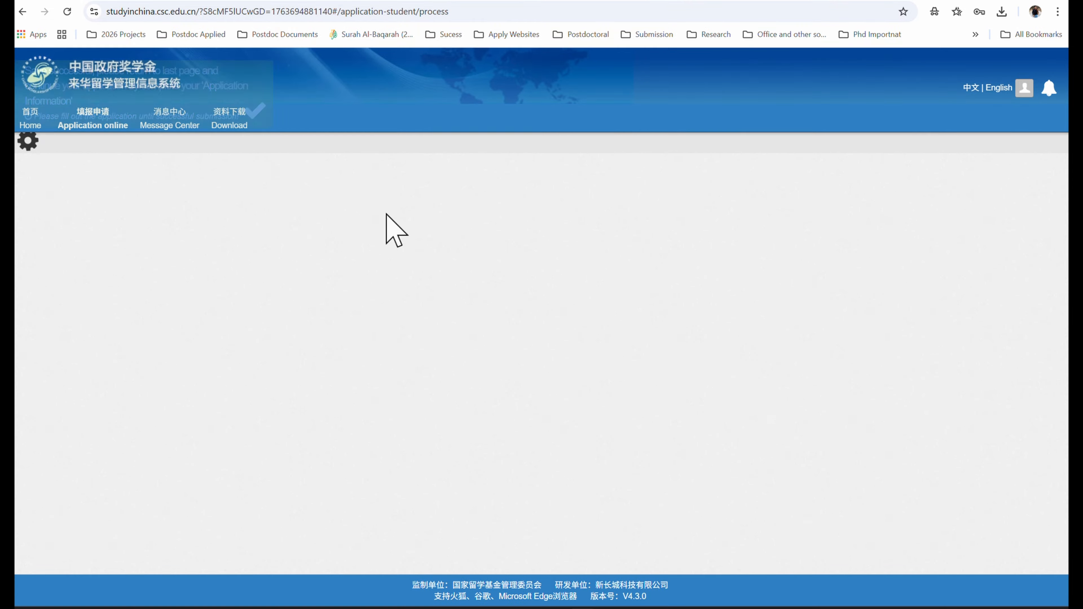
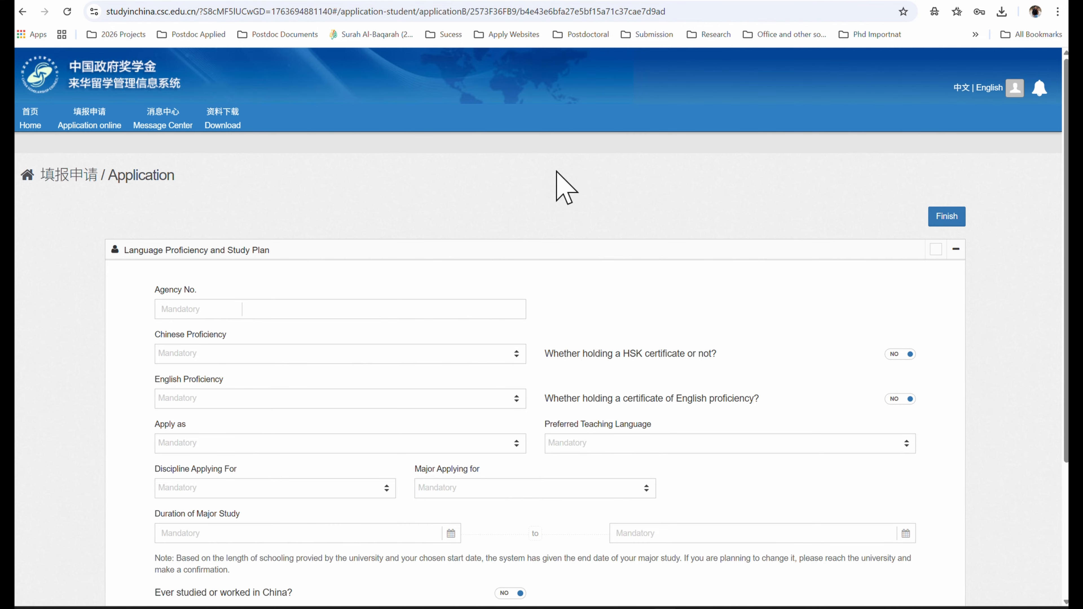
- Search Google for the University of Chinese Academy of Sciences agency number and copy 80001
{"action": "left_click", "coordinate": [471, 1]}
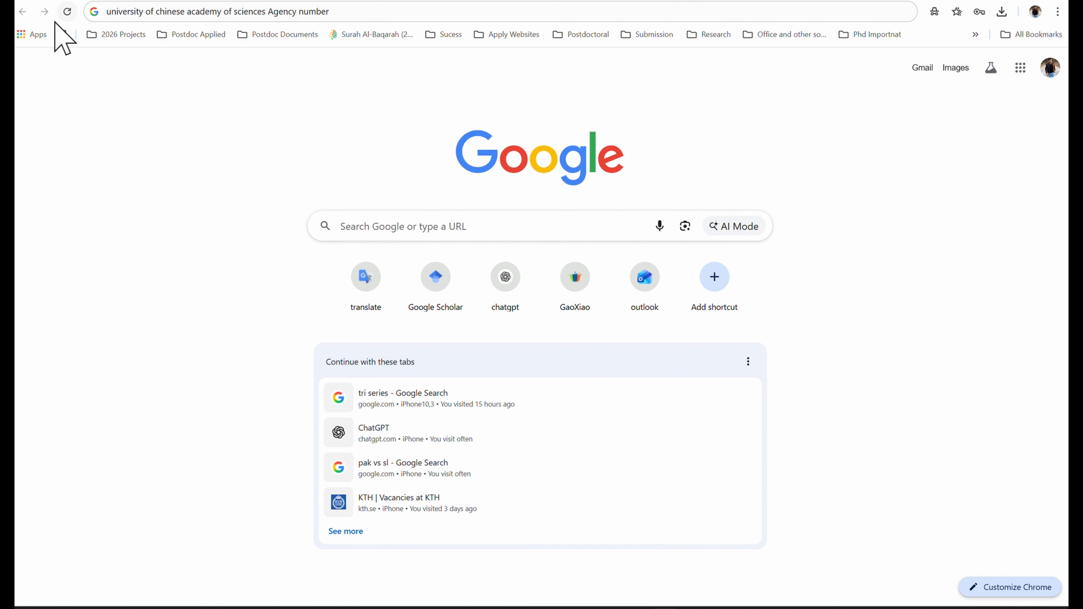
{"action": "left_click", "coordinate": [365, 12]}
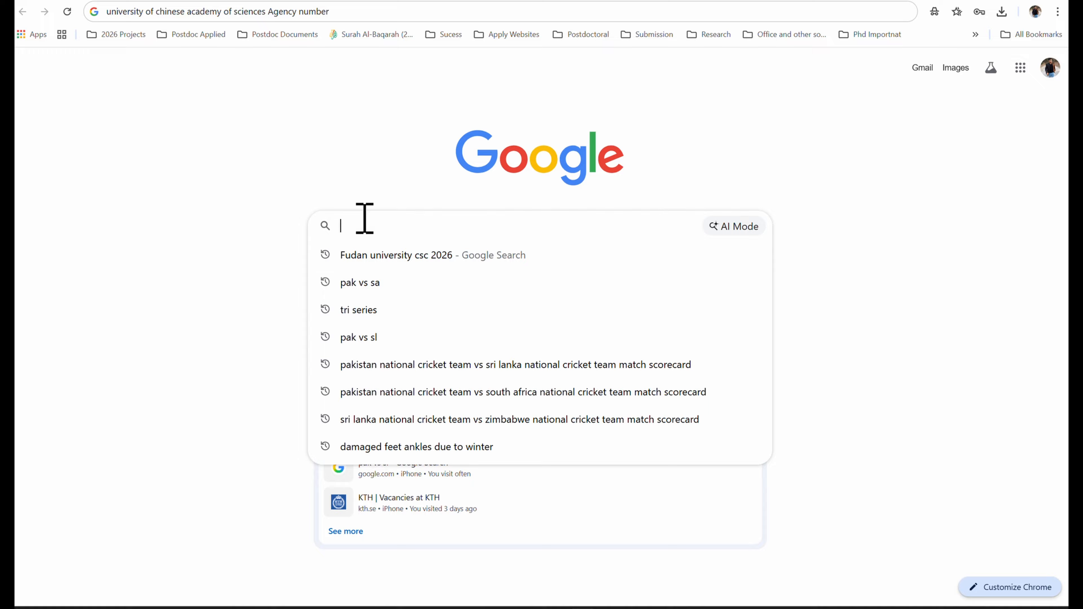
{"action": "type", "text": "university of chinese academy of sciences Agency number"}
{"action": "key", "text": "Return"}
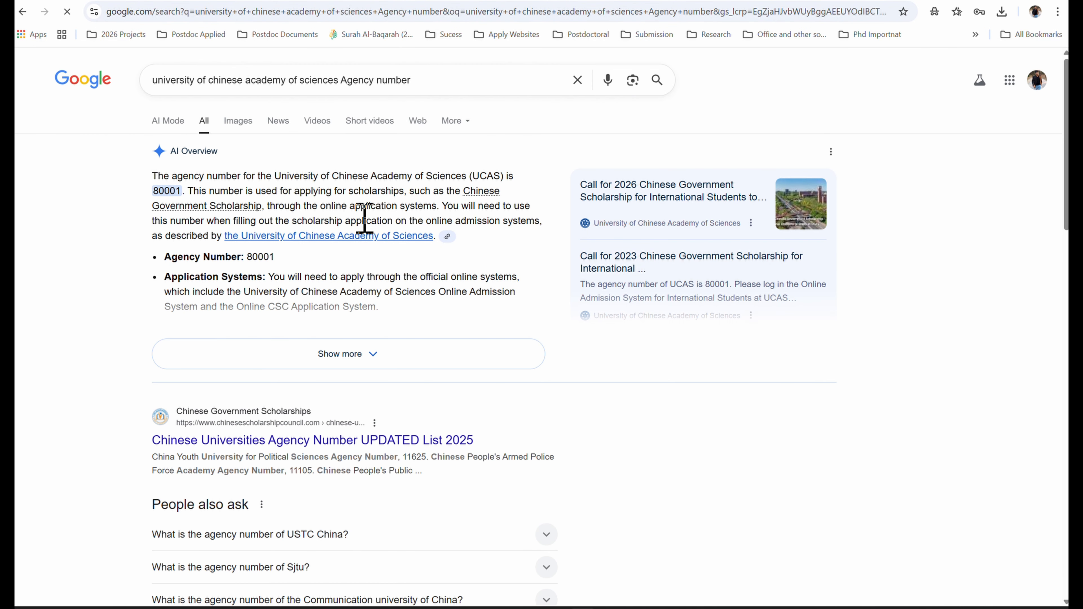
{"action": "left_click_drag", "start_coordinate": [276, 257], "coordinate": [251, 258]}
{"action": "key", "text": "ctrl+c"}
{"action": "right_click", "coordinate": [271, 271]}
{"action": "left_click", "coordinate": [281, 274]}
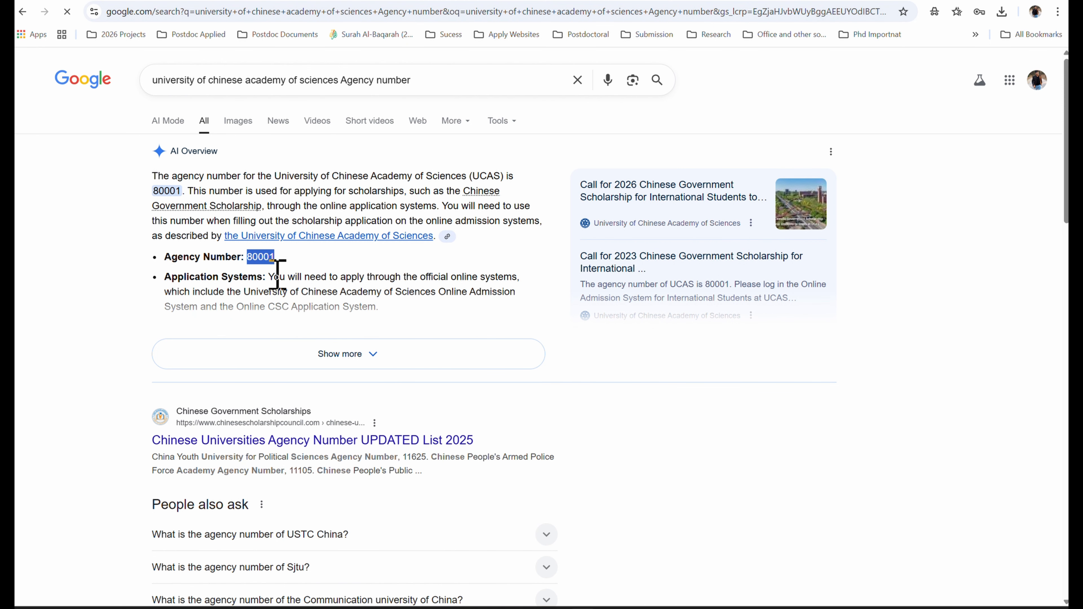
- Paste 80001 into Agency No. so it validates as University of Chinese Academy of Sciences
{"action": "left_click", "coordinate": [789, 0]}
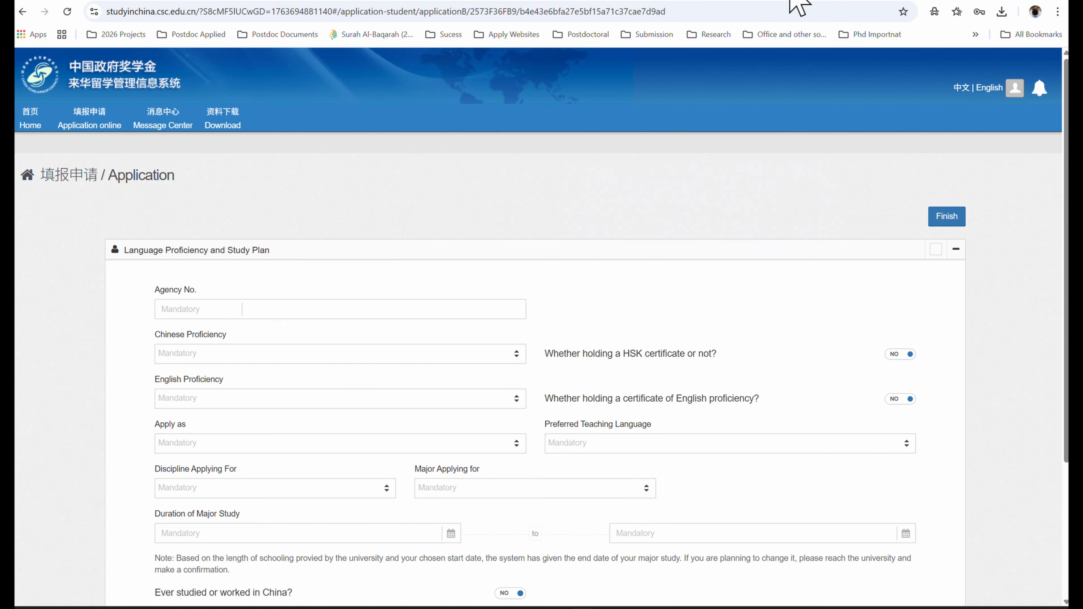
{"action": "left_click", "coordinate": [196, 309]}
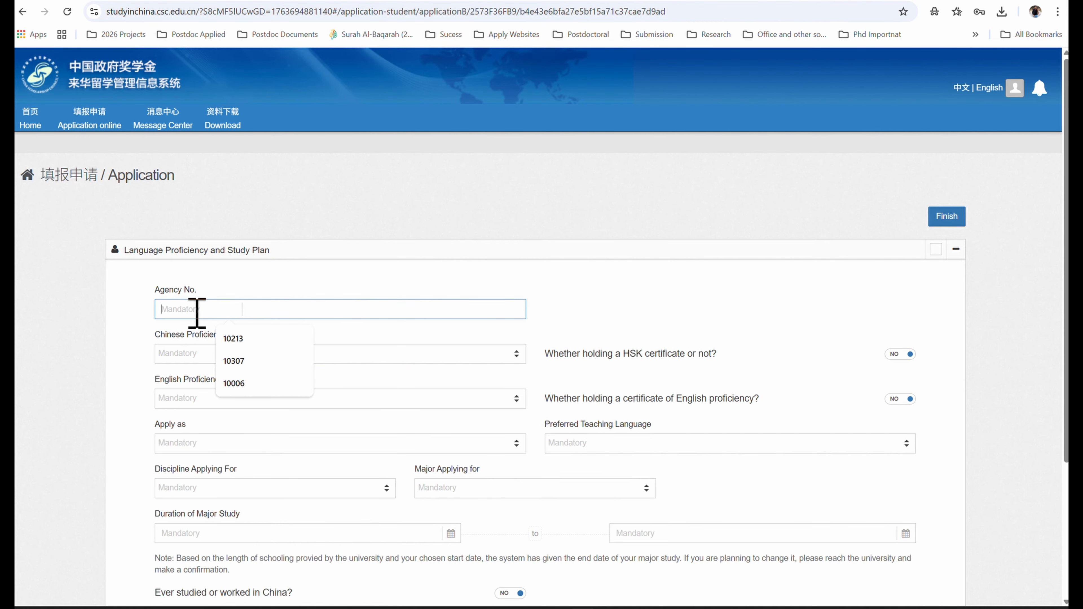
{"action": "key", "text": "ctrl+v"}
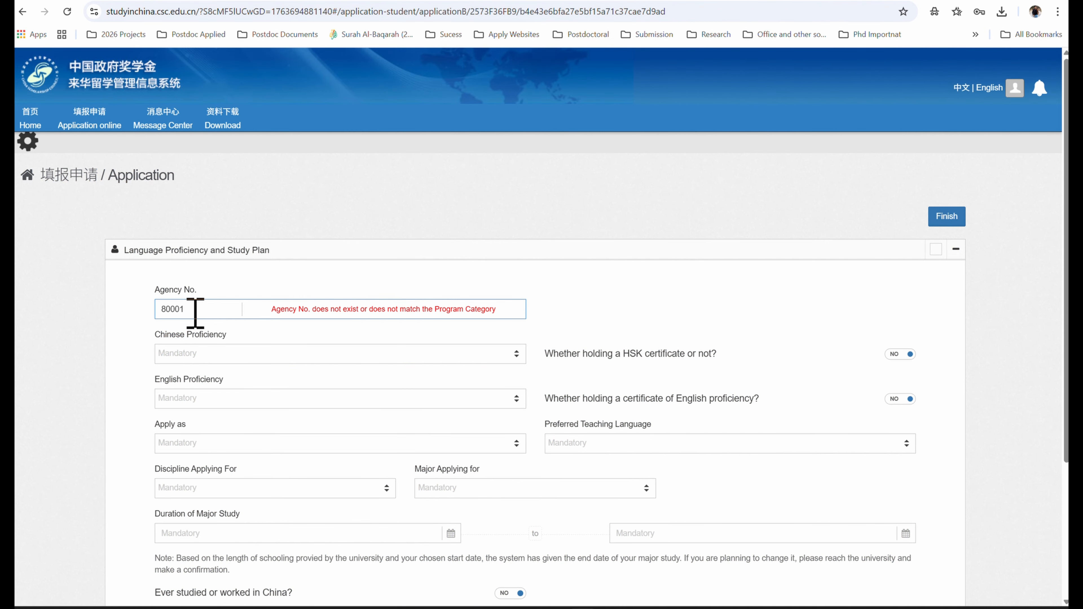
{"action": "left_click", "coordinate": [172, 356]}
{"action": "left_click", "coordinate": [270, 276]}
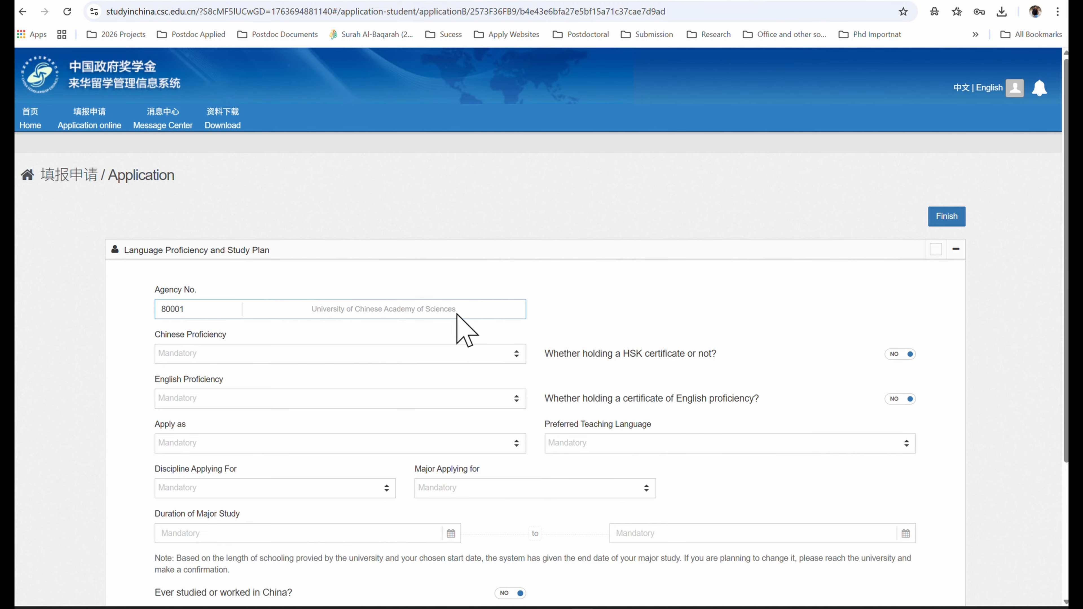
- Set Chinese Proficiency to None and English Proficiency to Excellent
{"action": "left_click", "coordinate": [319, 356]}
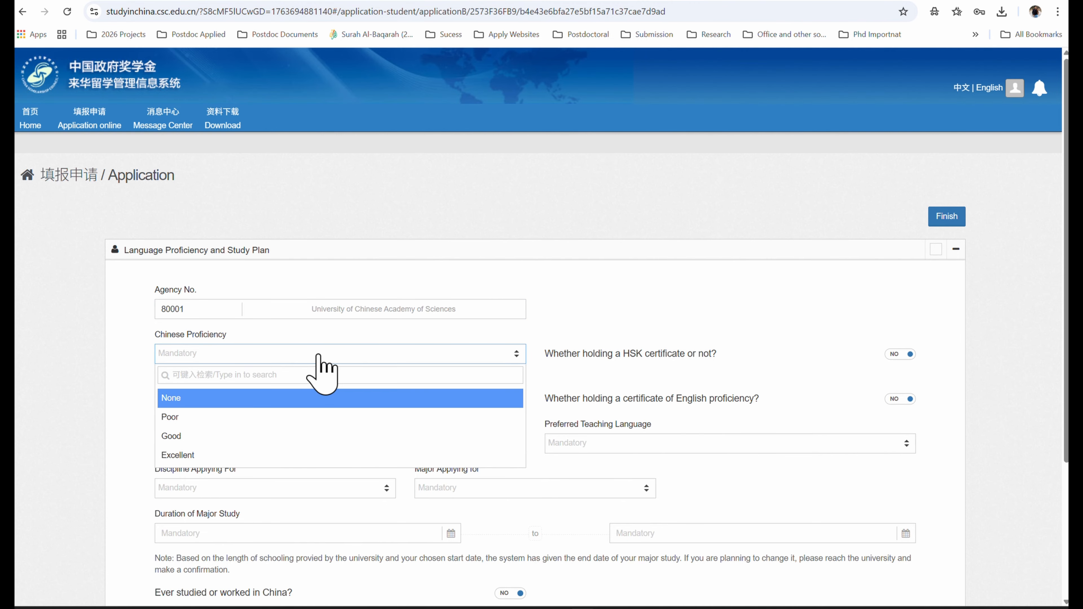
{"action": "left_click", "coordinate": [307, 399]}
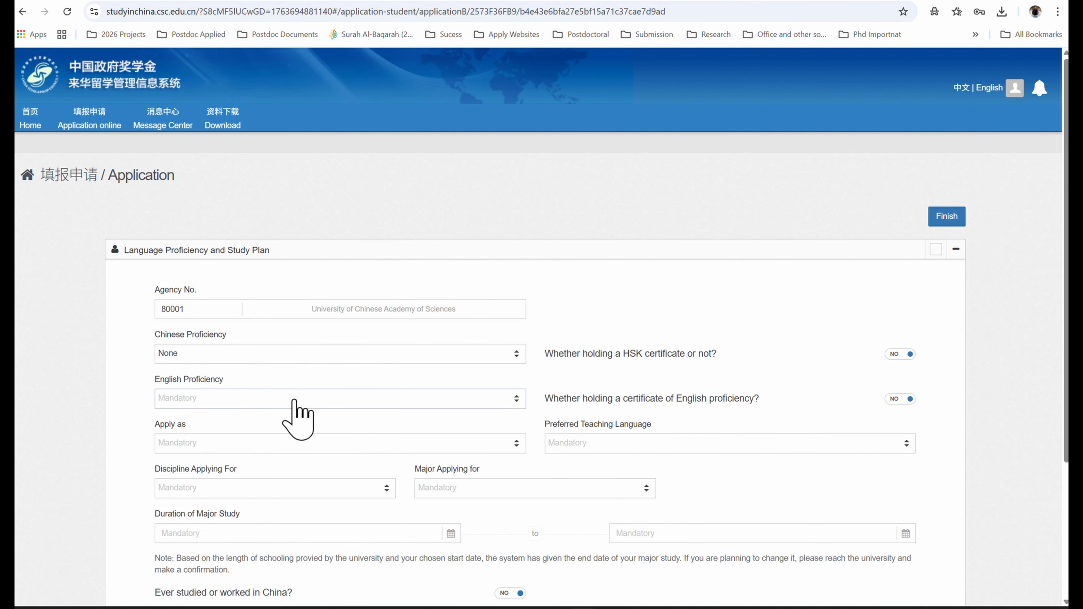
{"action": "left_click", "coordinate": [308, 398]}
{"action": "left_click", "coordinate": [293, 500]}
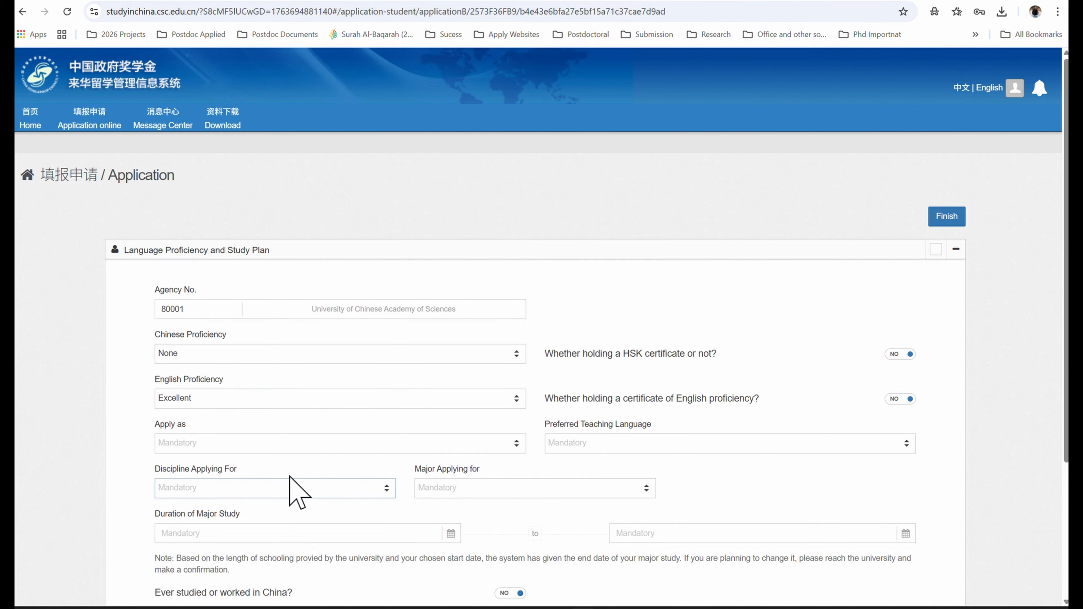
{"action": "scroll", "coordinate": [336, 461], "scroll_direction": "down", "scroll_amount": 3}
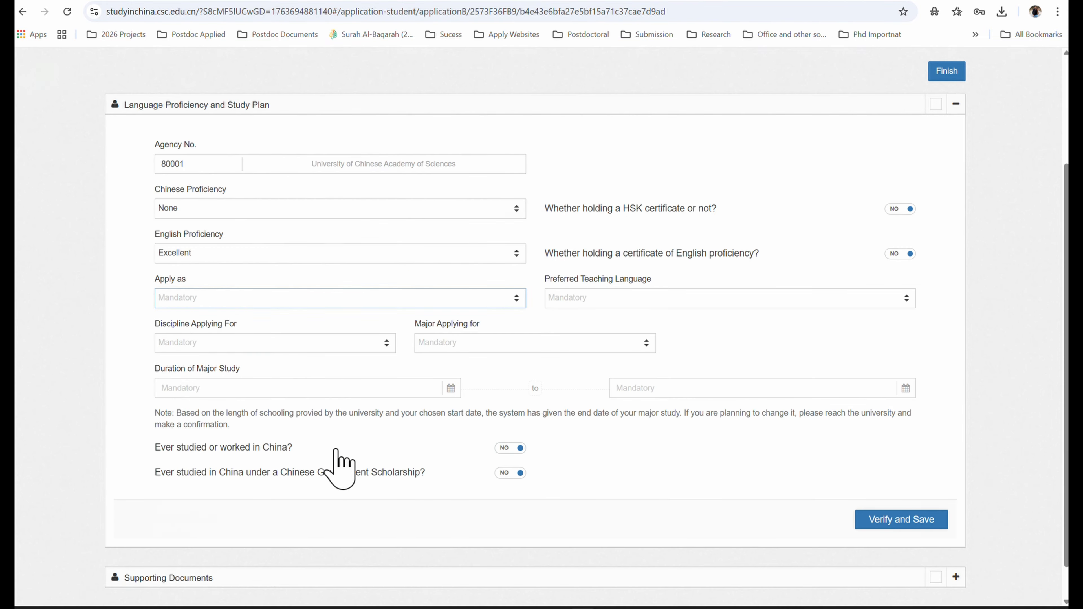
- Apply for a Master's Degree taught in English, Engineering, major Materials Science and Engineering
{"action": "left_click", "coordinate": [279, 301]}
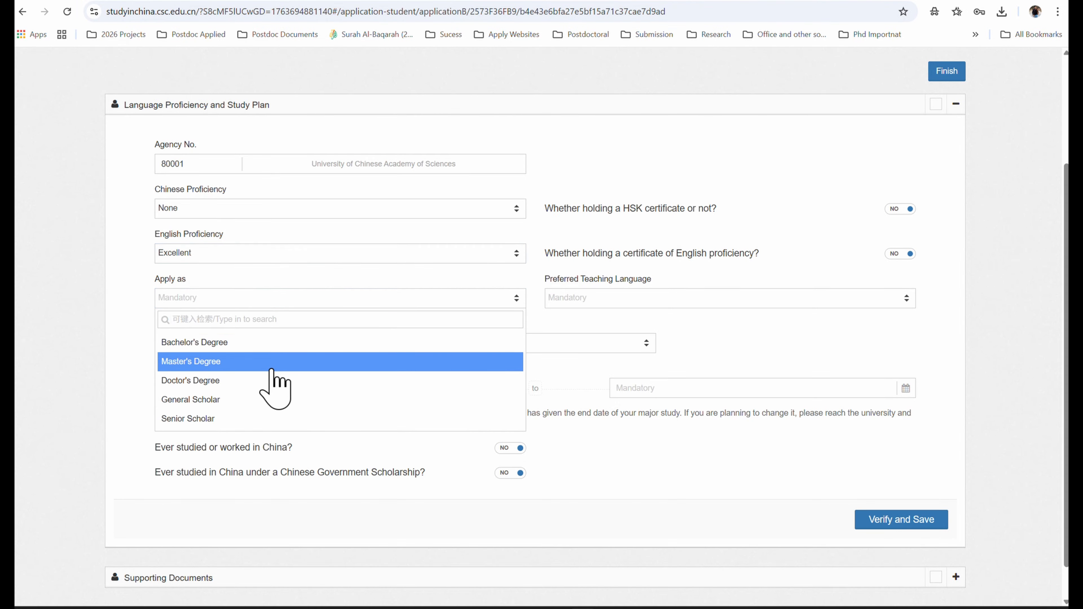
{"action": "left_click", "coordinate": [271, 369]}
{"action": "left_click", "coordinate": [584, 301]}
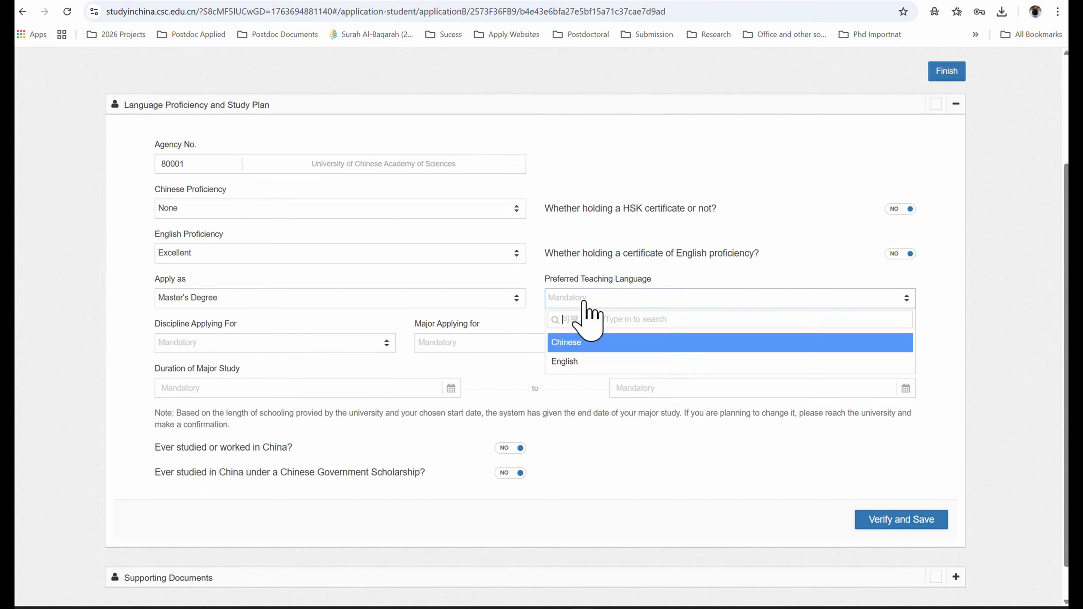
{"action": "left_click", "coordinate": [581, 363]}
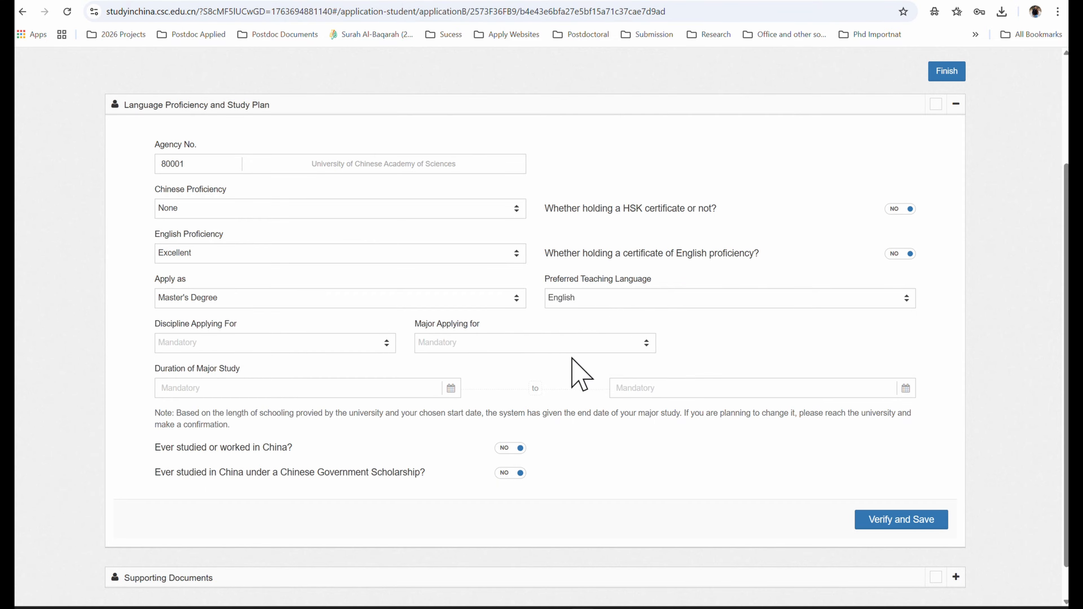
{"action": "left_click", "coordinate": [229, 343]}
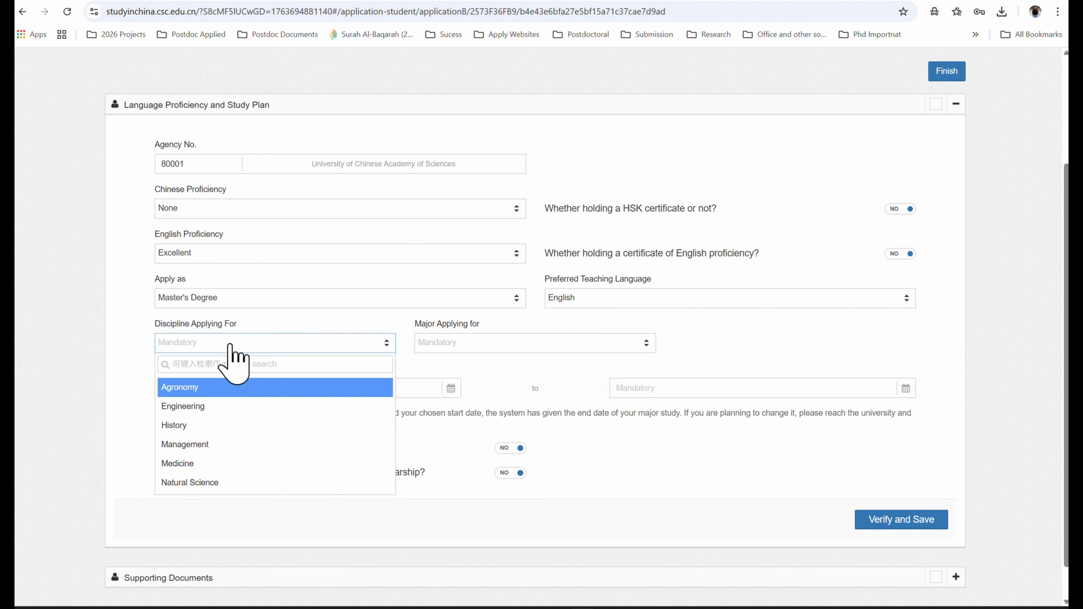
{"action": "left_click", "coordinate": [223, 411]}
{"action": "left_click", "coordinate": [495, 347]}
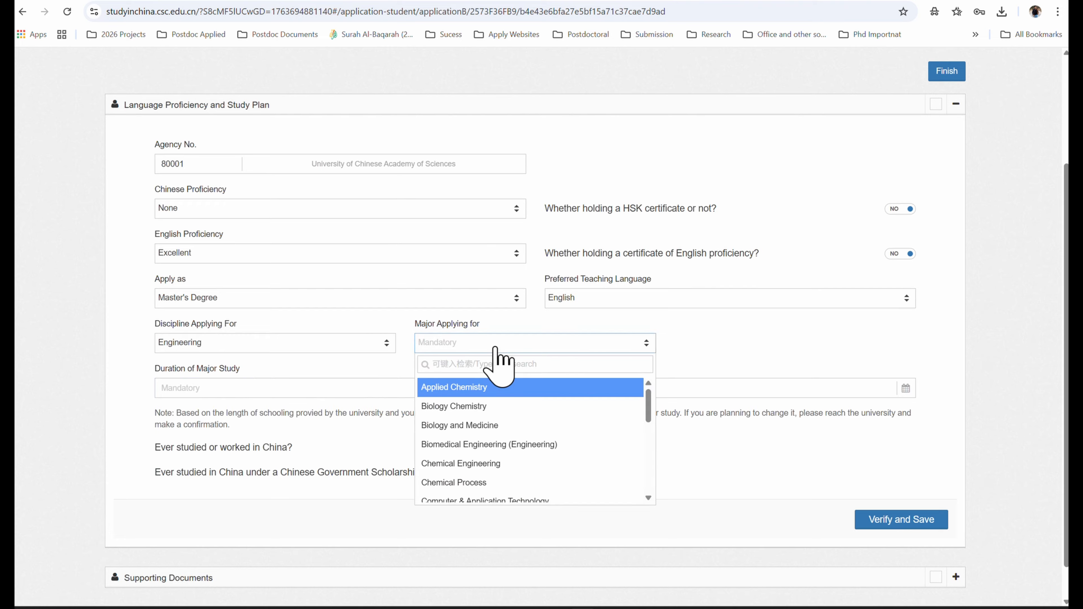
{"action": "scroll", "coordinate": [529, 408], "scroll_direction": "down", "scroll_amount": 8}
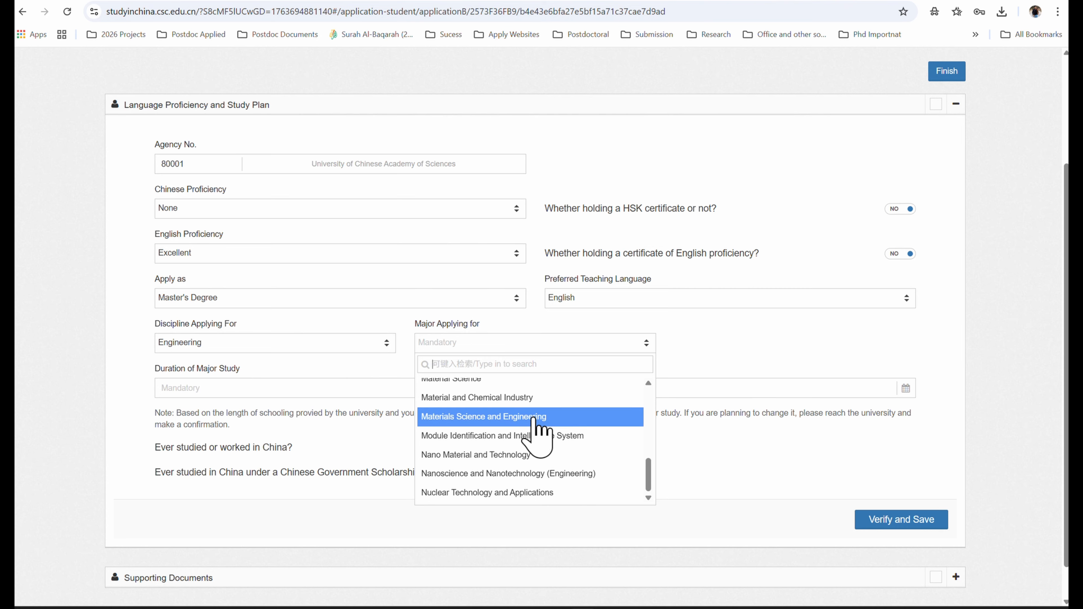
{"action": "left_click", "coordinate": [533, 419]}
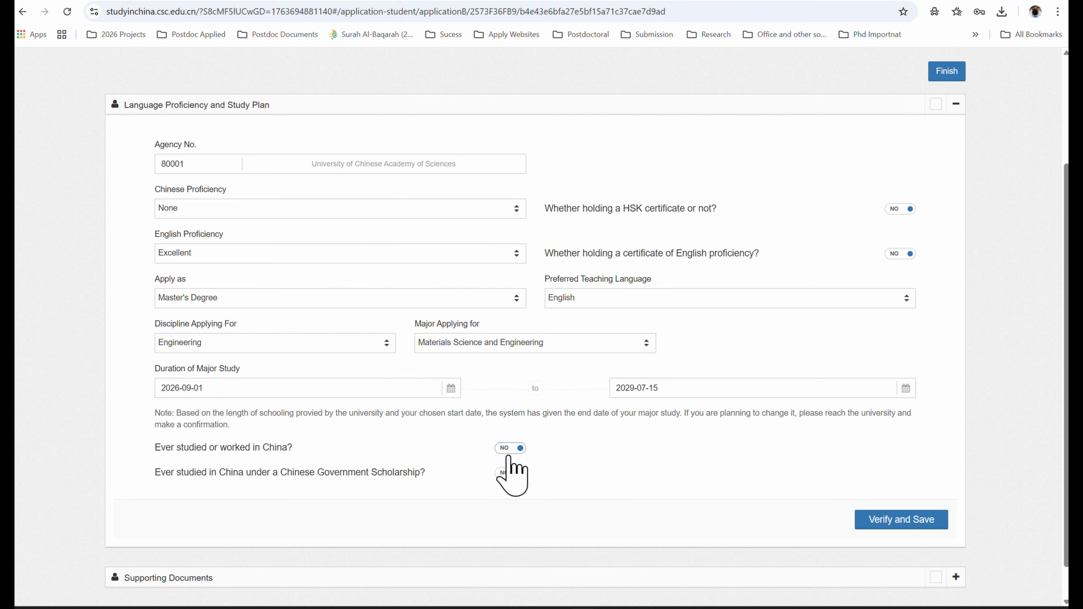
- Leave both the studied-in-China and prior scholarship questions set to NO
{"action": "left_click", "coordinate": [509, 456]}
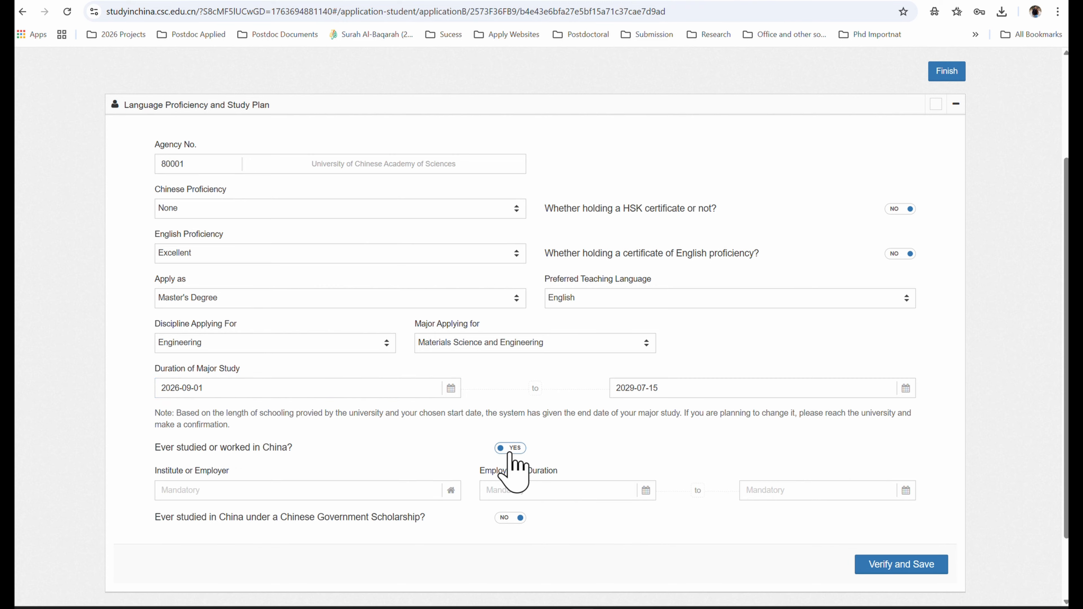
{"action": "left_click", "coordinate": [509, 453]}
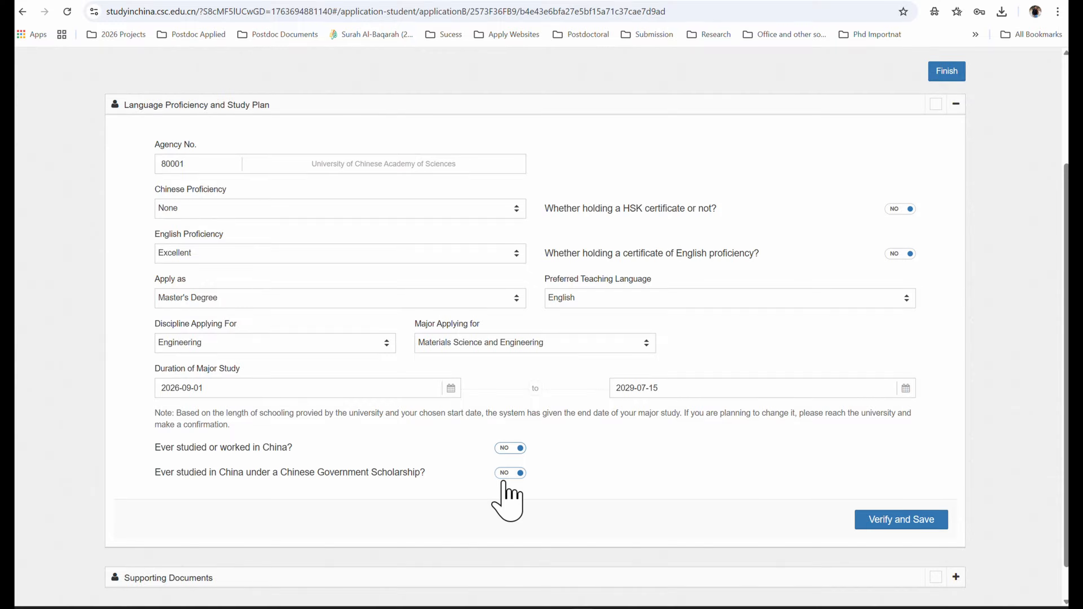
{"action": "left_click", "coordinate": [512, 474]}
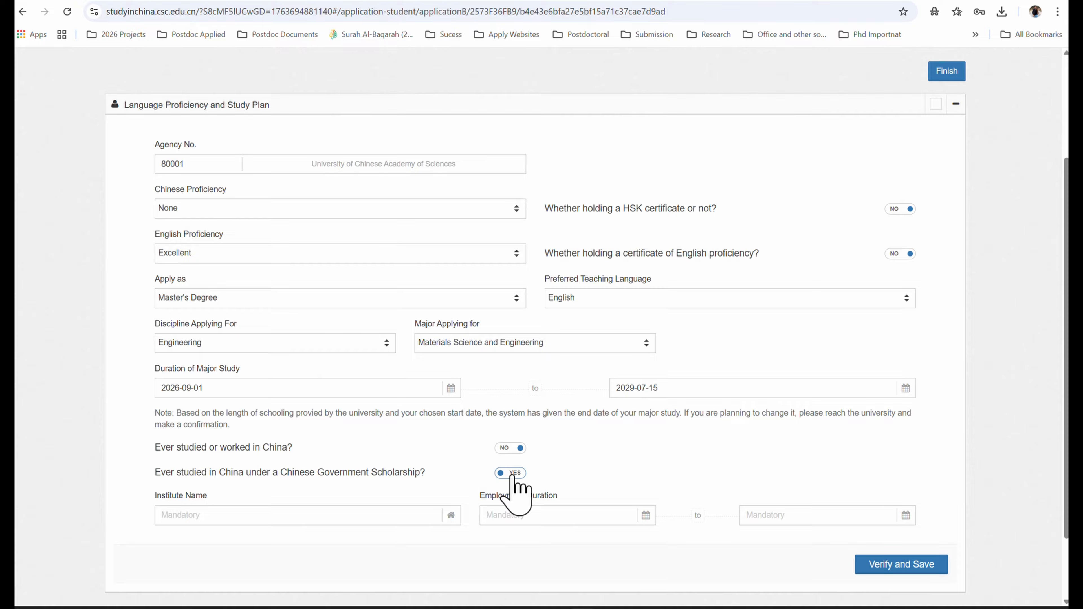
{"action": "left_click", "coordinate": [512, 475]}
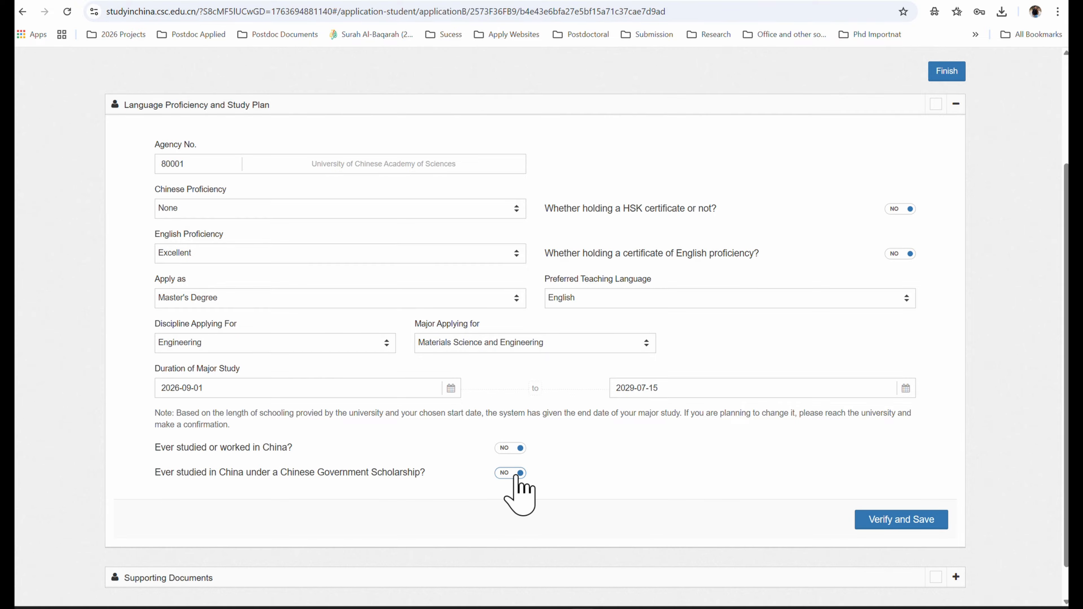
- Save the study plan, then cancel the ID Photo upload dialog to view Supporting Documents
{"action": "left_click", "coordinate": [906, 521]}
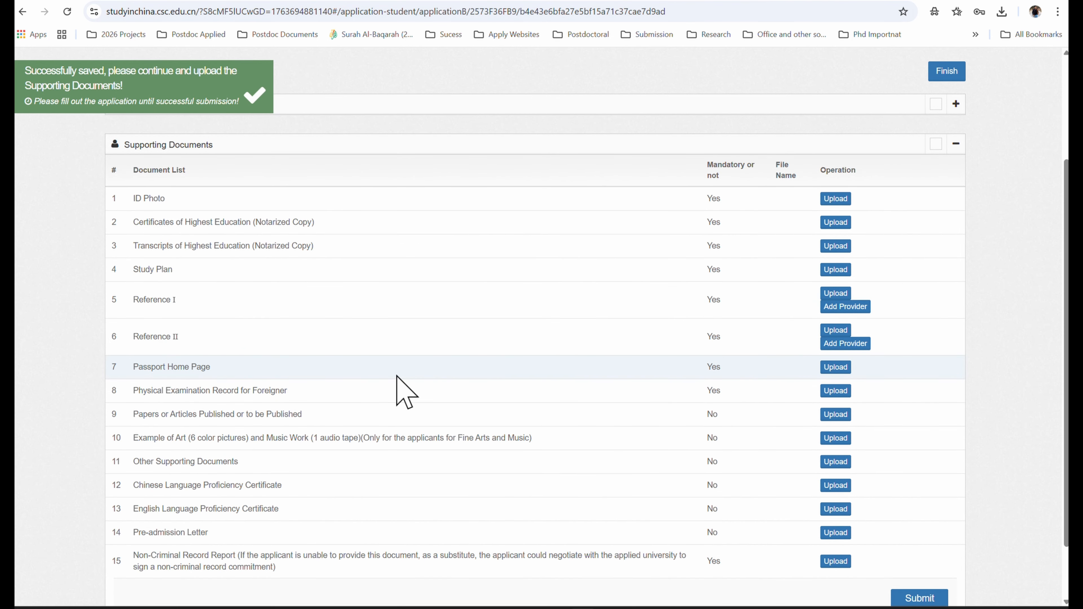
{"action": "left_click", "coordinate": [836, 200]}
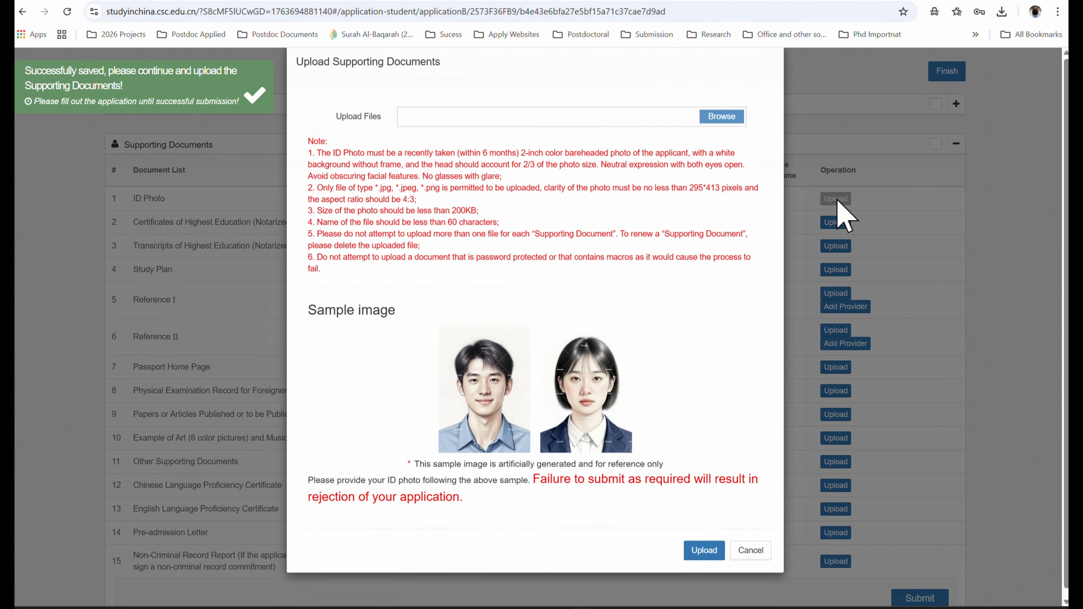
{"action": "left_click", "coordinate": [750, 550]}
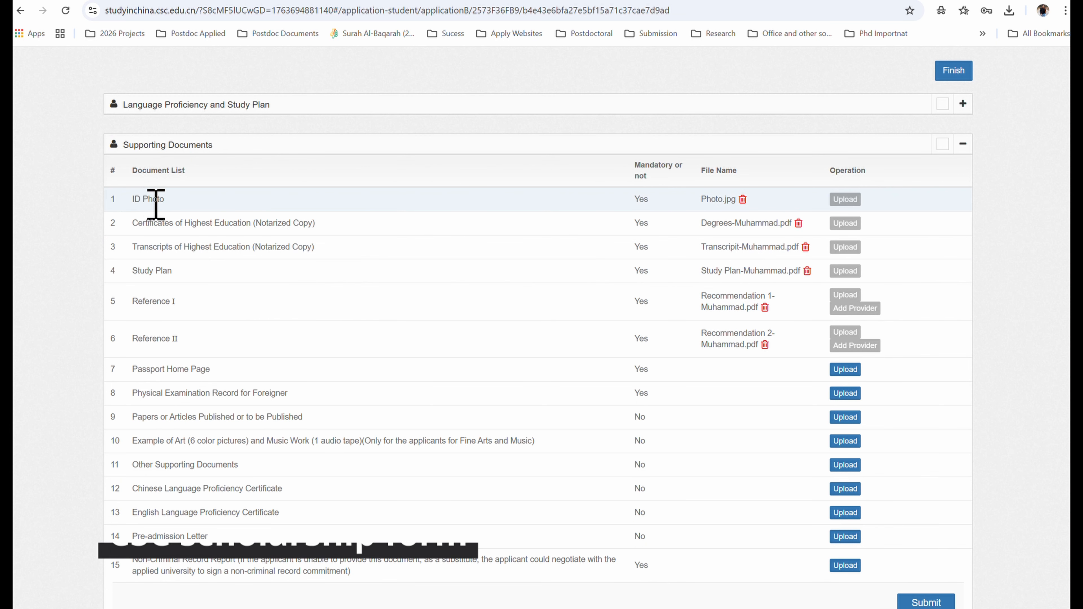
- Review the ID Photo and notarized degree certificate requirements, then open 5 attested degree.jpg
{"action": "left_click_drag", "start_coordinate": [130, 202], "coordinate": [167, 201]}
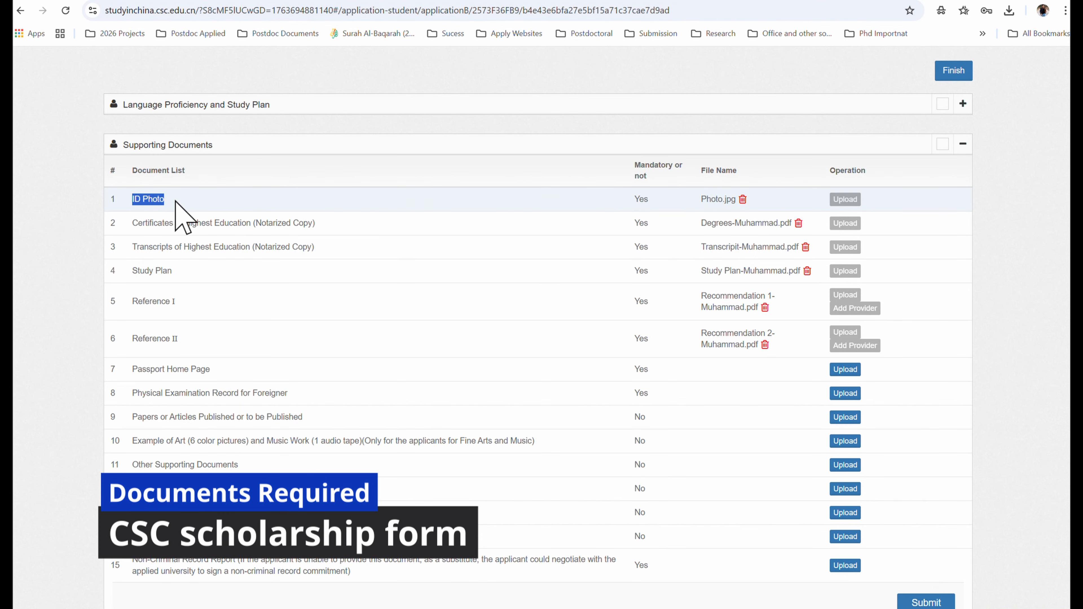
{"action": "left_click", "coordinate": [273, 224]}
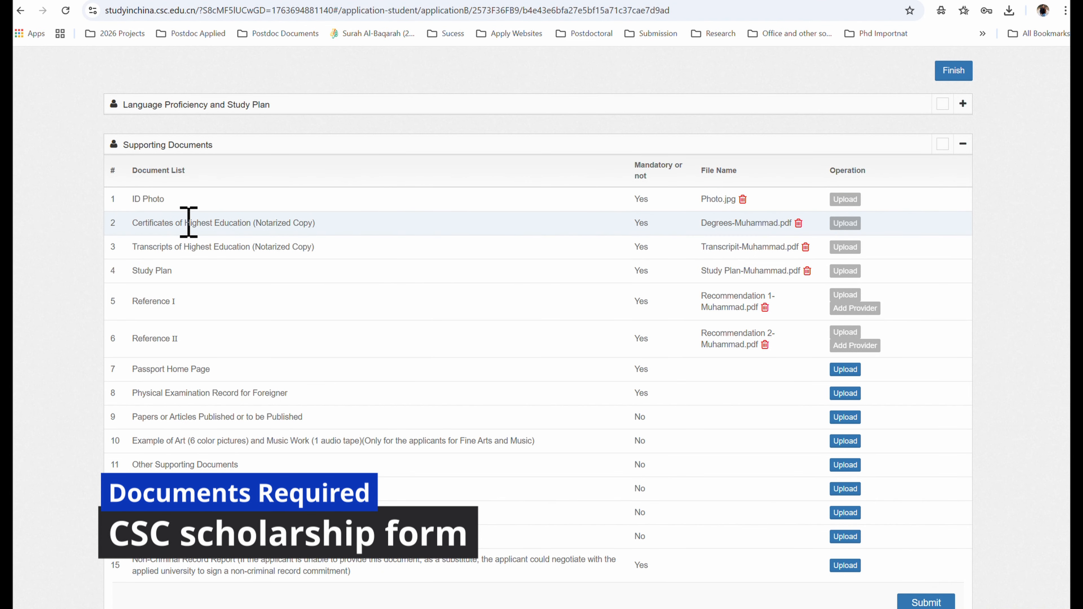
{"action": "left_click_drag", "start_coordinate": [132, 223], "coordinate": [316, 224]}
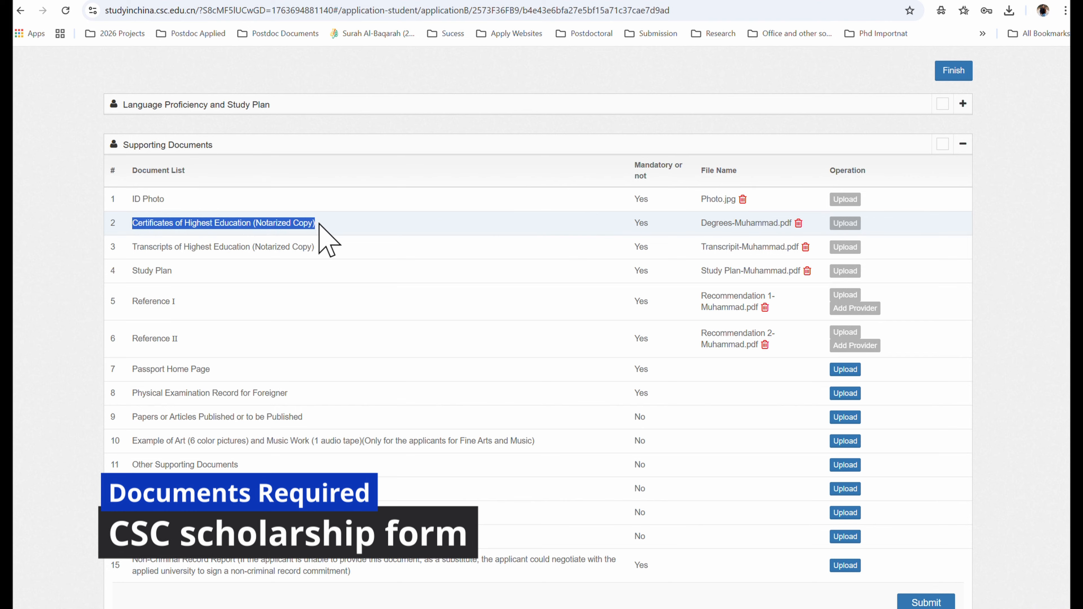
{"action": "left_click", "coordinate": [319, 224]}
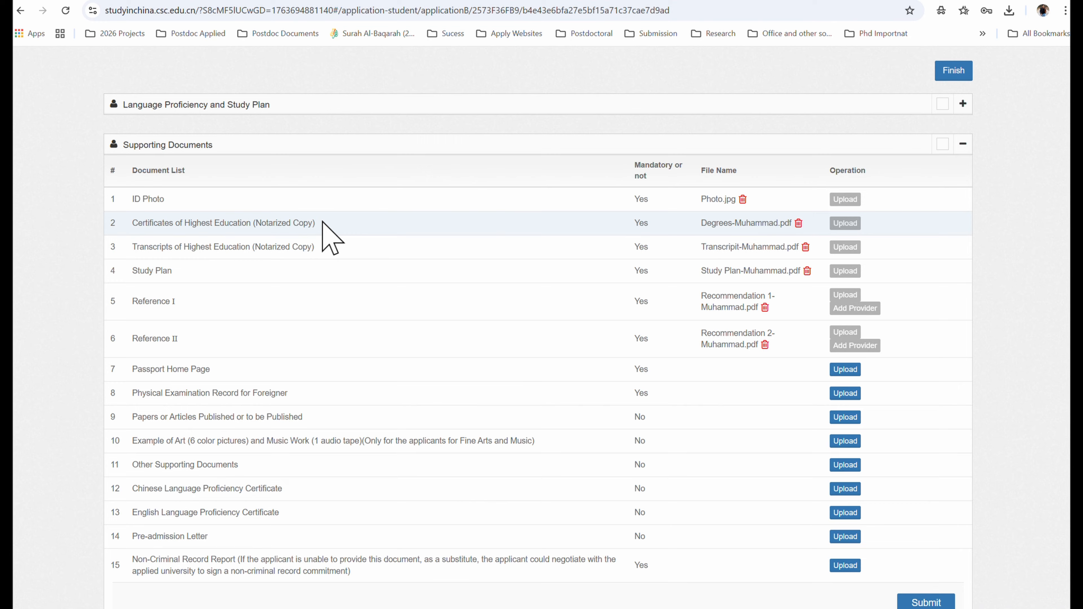
{"action": "left_click_drag", "start_coordinate": [322, 222], "coordinate": [249, 222]}
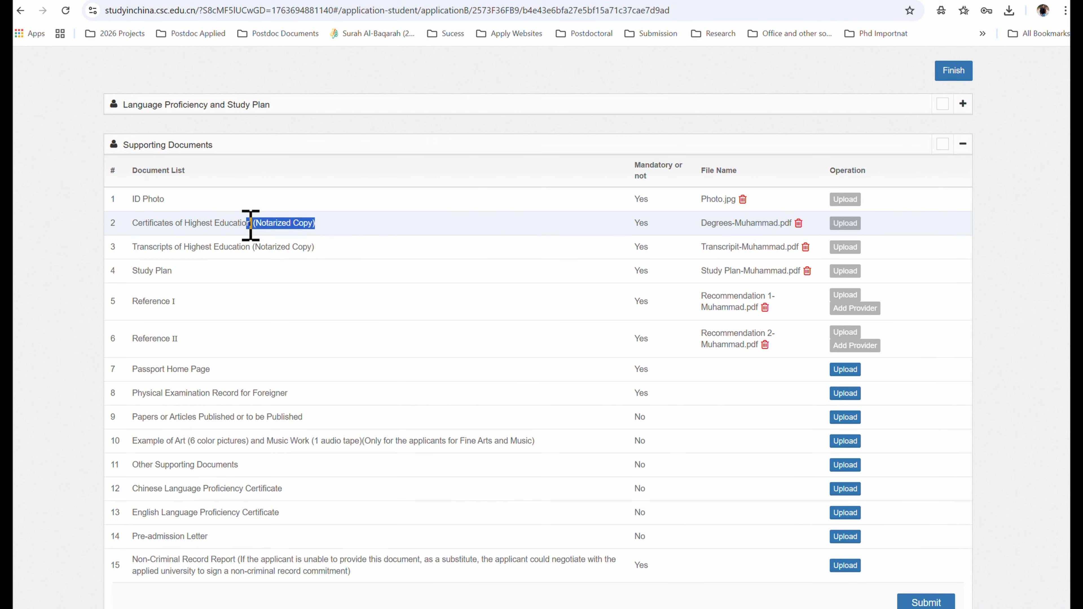
{"action": "left_click", "coordinate": [249, 223]}
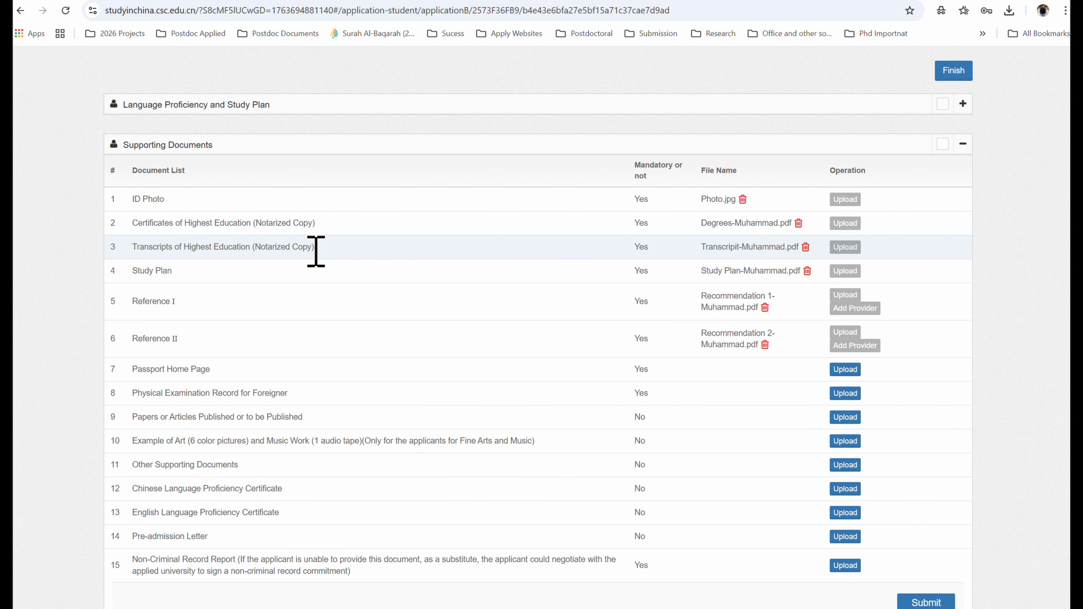
{"action": "mouse_move", "coordinate": [655, 608]}
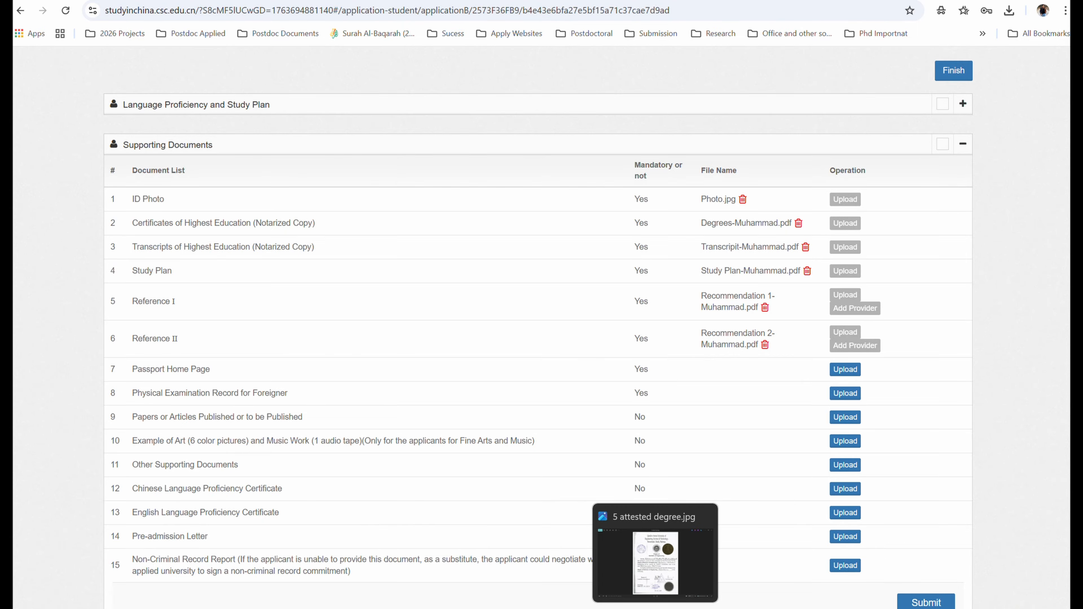
{"action": "left_click", "coordinate": [619, 591]}
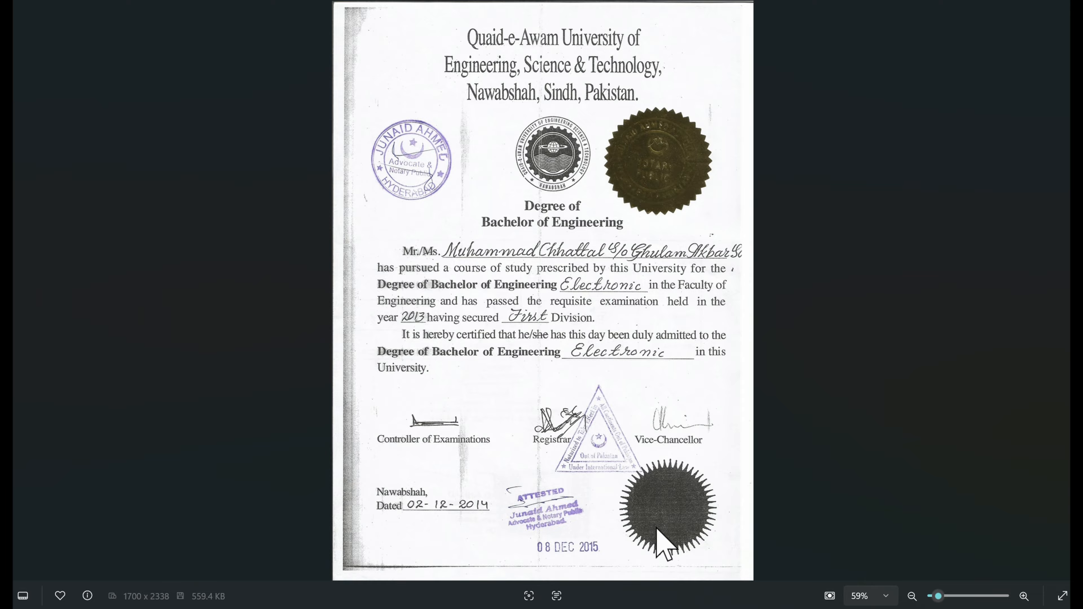
{"action": "double_click", "coordinate": [408, 205]}
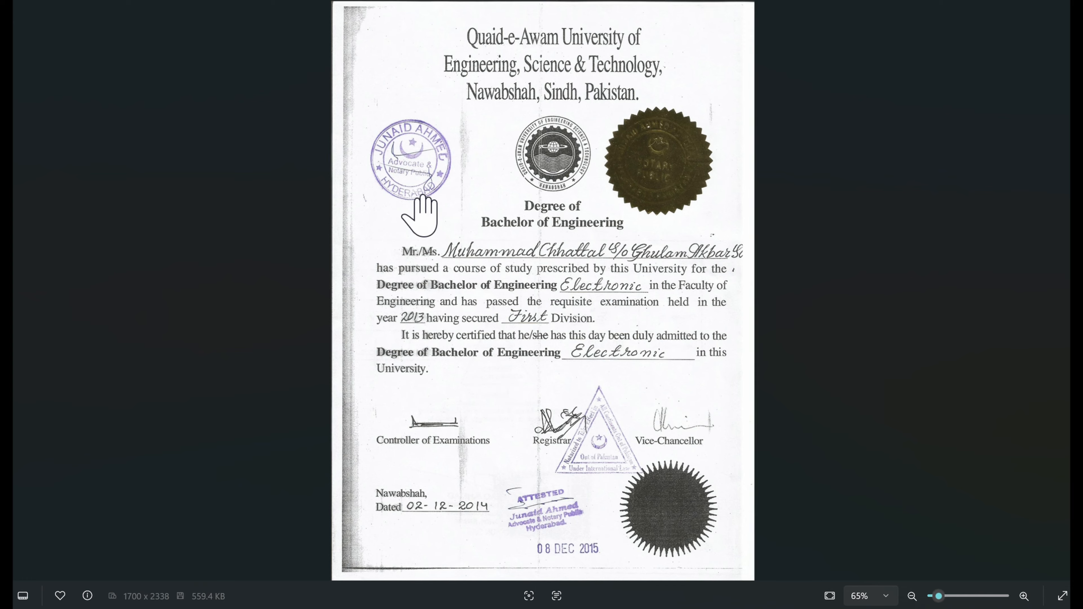
{"action": "left_click_drag", "start_coordinate": [306, 170], "coordinate": [365, 275]}
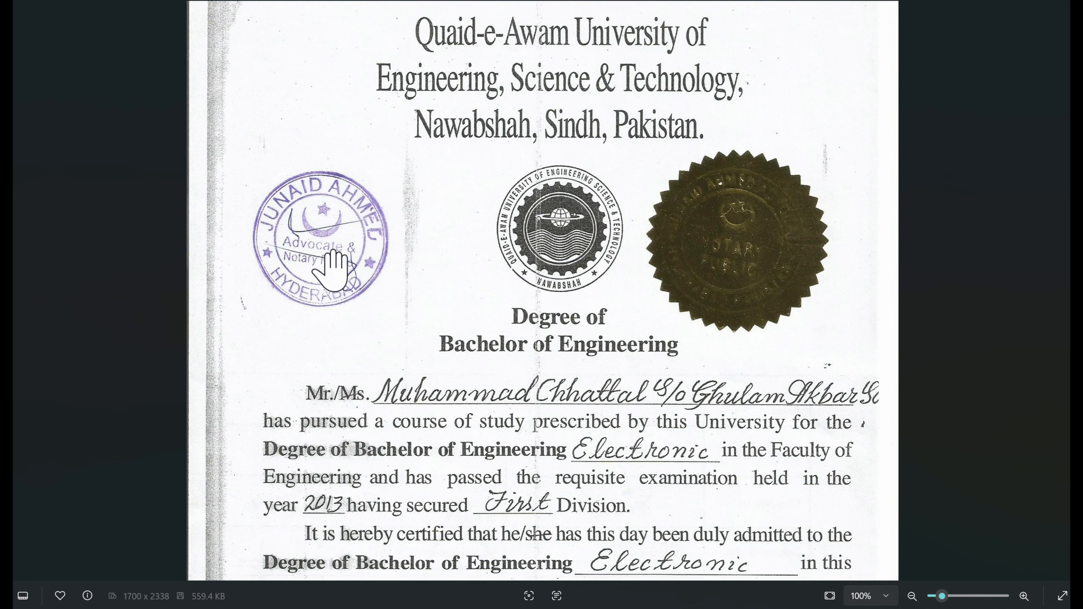
{"action": "scroll", "coordinate": [424, 284], "scroll_direction": "down", "scroll_amount": 3}
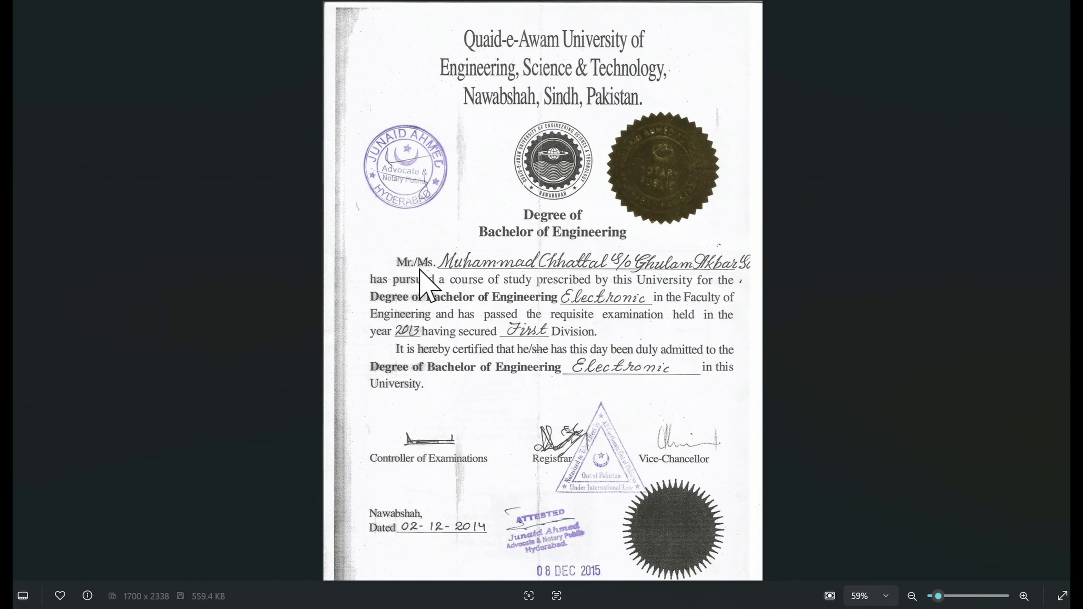
{"action": "scroll", "coordinate": [426, 281], "scroll_direction": "down", "scroll_amount": 1}
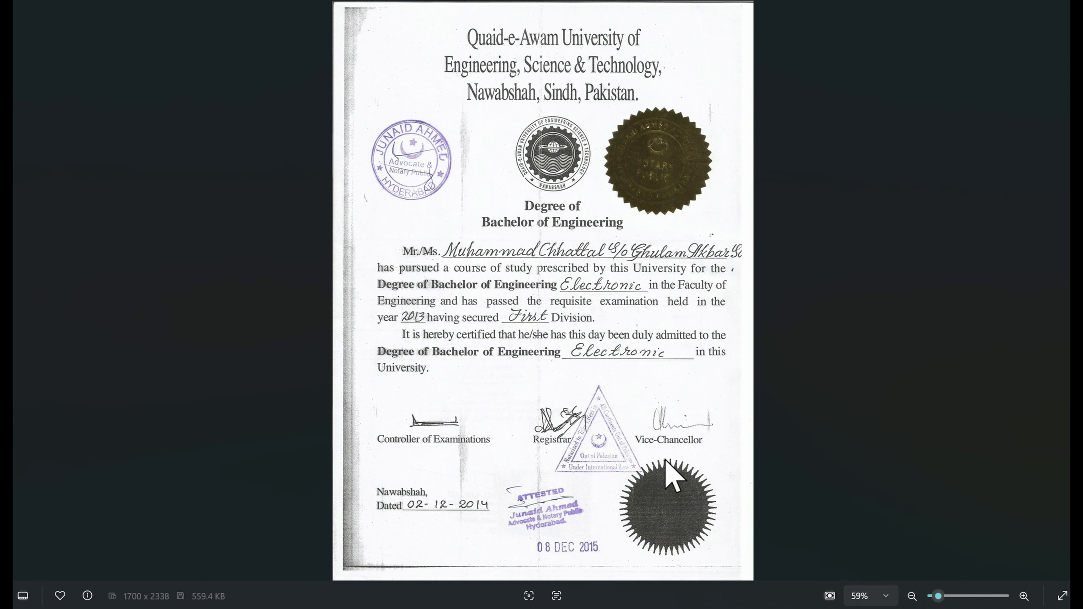
{"action": "scroll", "coordinate": [612, 552], "scroll_direction": "up", "scroll_amount": 3}
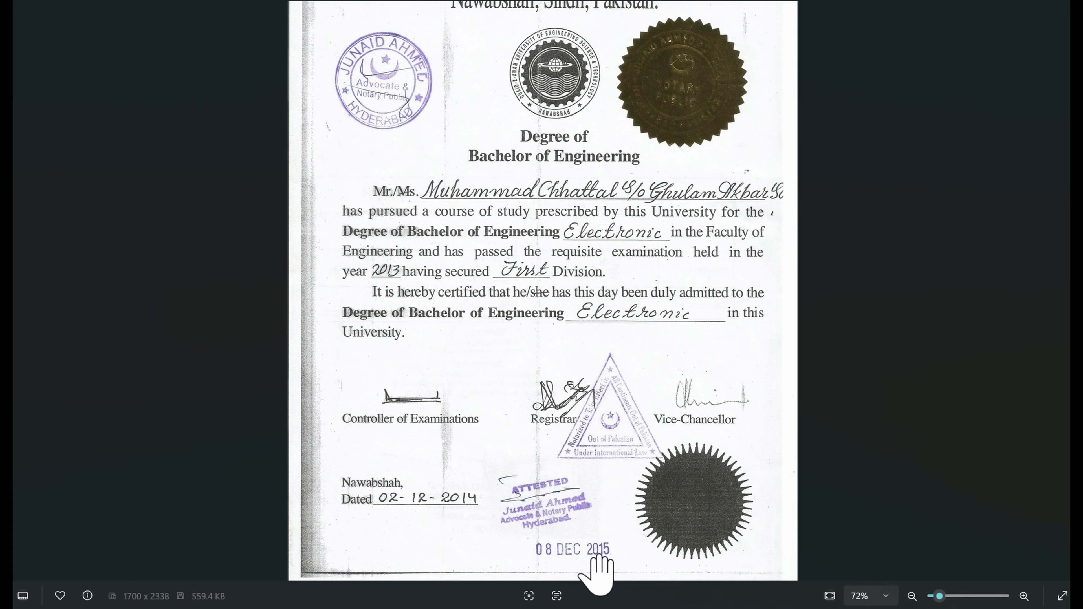
{"action": "scroll", "coordinate": [555, 382], "scroll_direction": "down", "scroll_amount": 3}
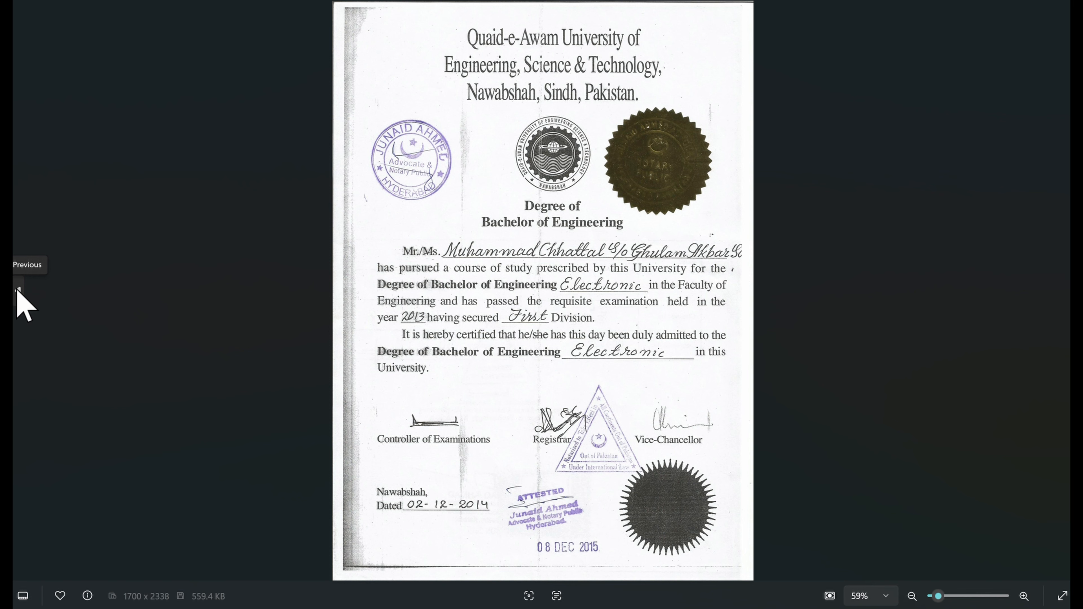
{"action": "left_click", "coordinate": [17, 291]}
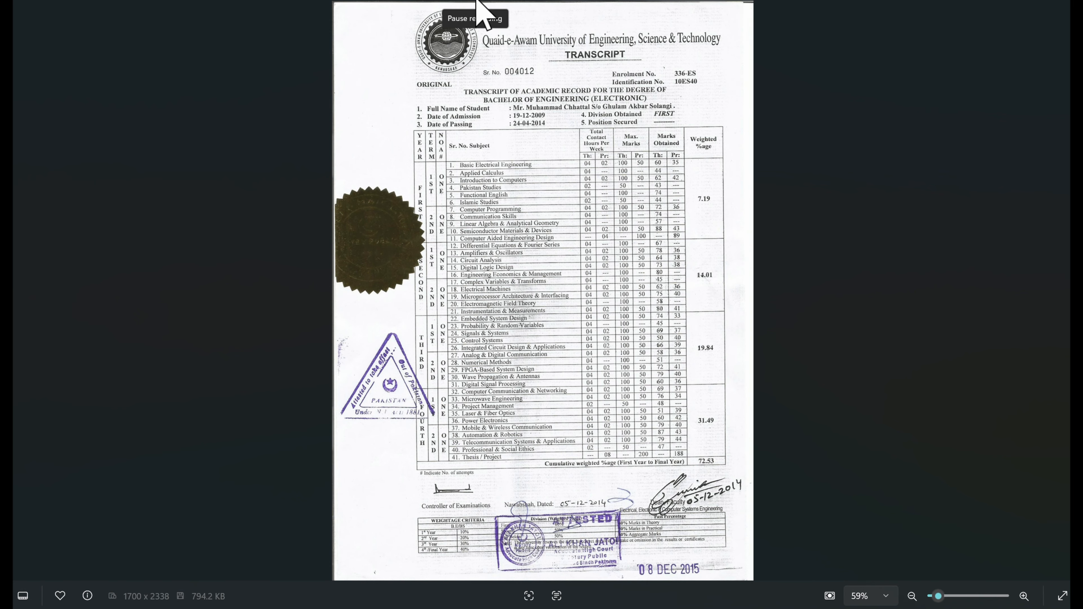
- Switch back to the scholarship application's Supporting Documents page
{"action": "left_click", "coordinate": [482, 13]}
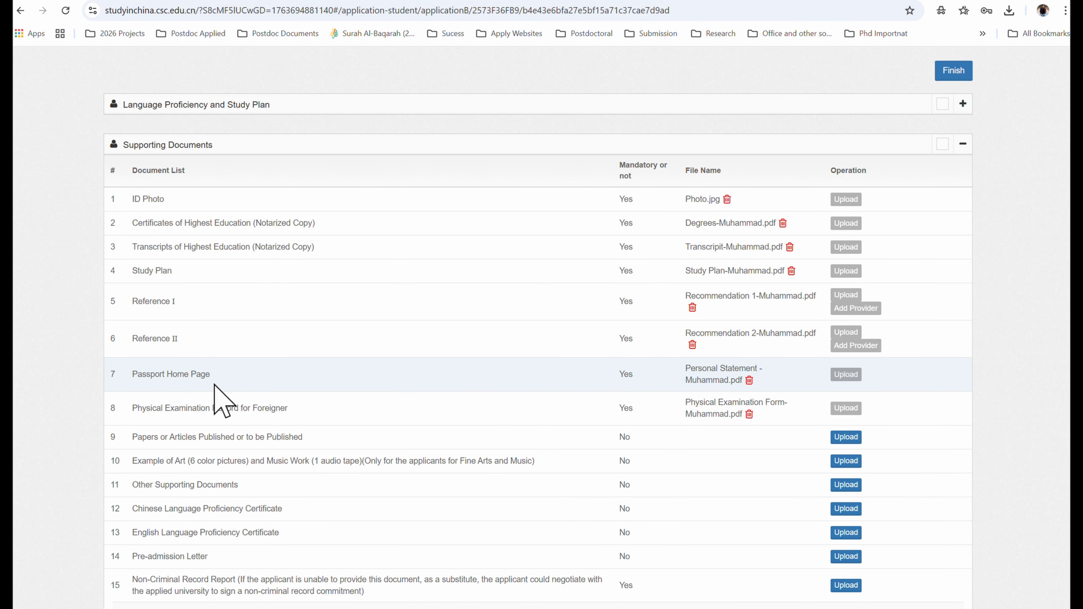
{"action": "mouse_move", "coordinate": [133, 413]}
{"action": "left_mouse_down"}
{"action": "mouse_move", "coordinate": [289, 416]}
{"action": "mouse_move", "coordinate": [133, 421]}
{"action": "left_mouse_up"}
{"action": "left_click", "coordinate": [162, 415]}
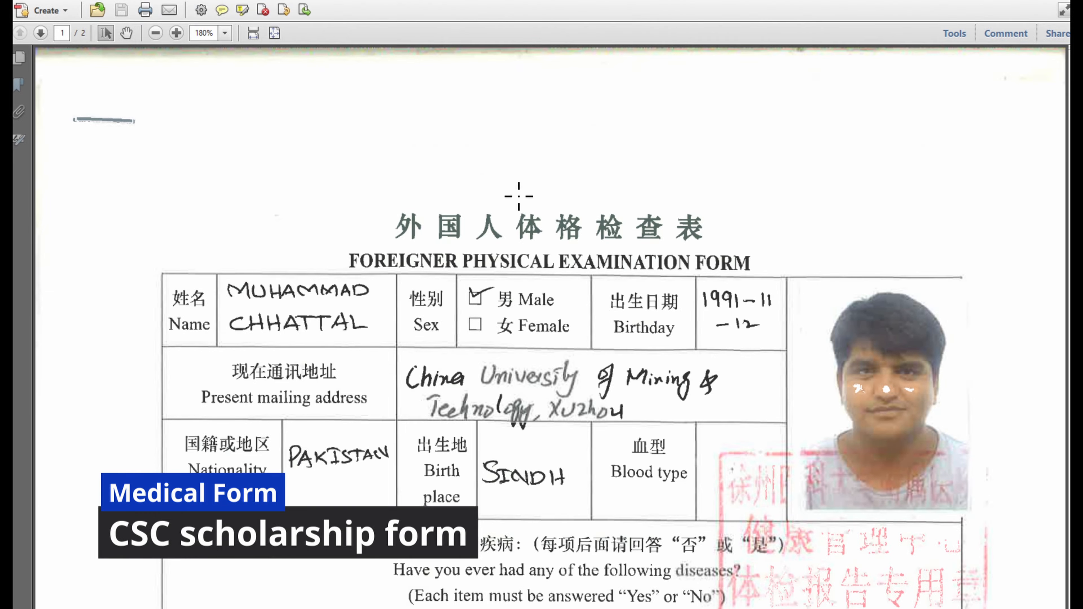
- Scroll through both pages of the Foreigner Physical Examination Form PDF and back up
{"action": "scroll", "coordinate": [456, 246], "scroll_direction": "down", "scroll_amount": 2}
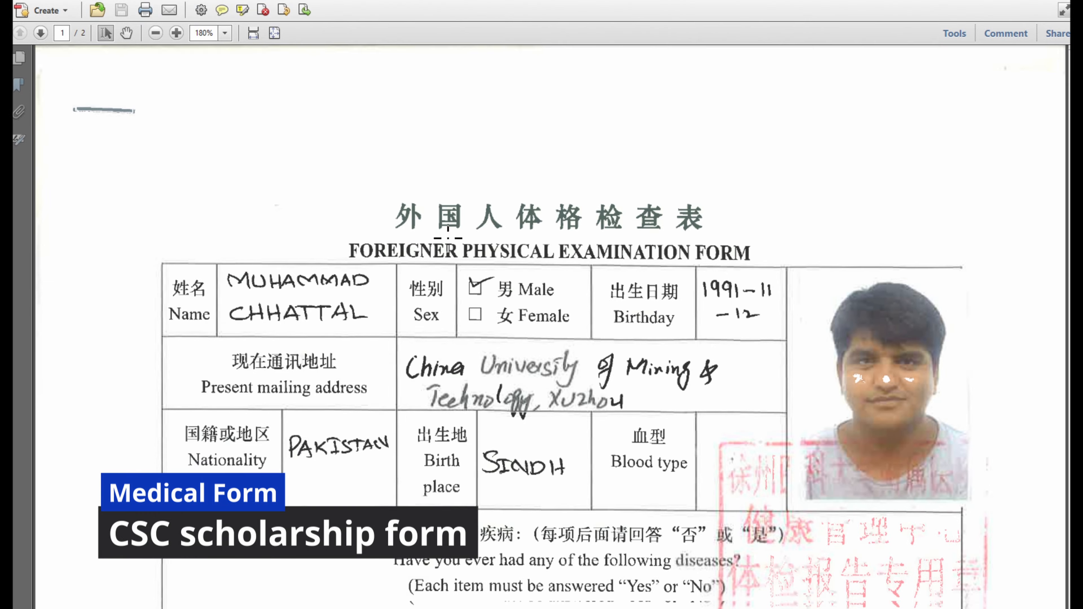
{"action": "scroll", "coordinate": [433, 252], "scroll_direction": "down", "scroll_amount": 1}
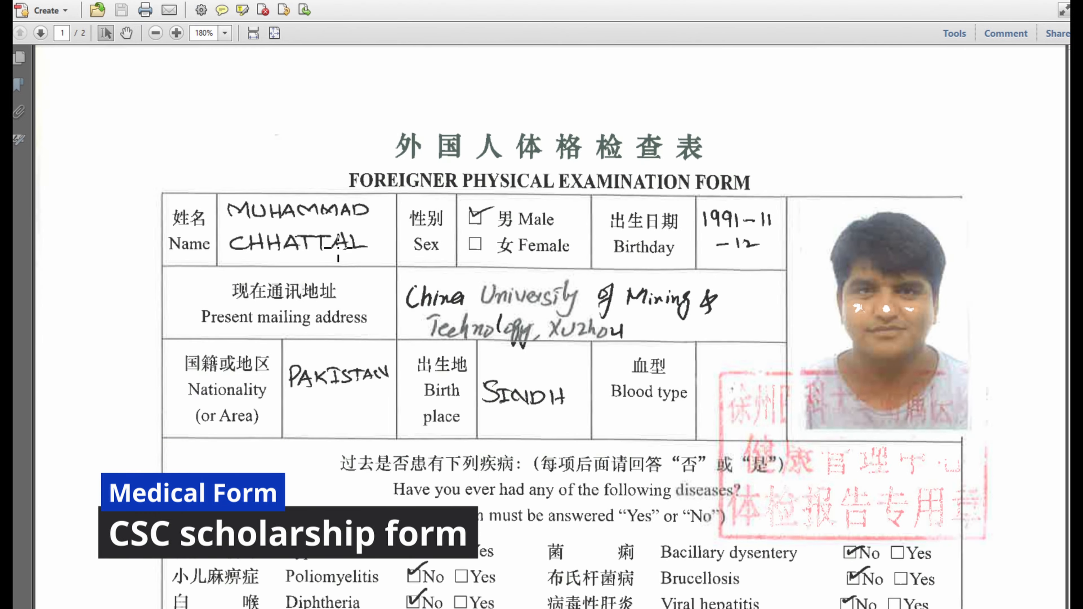
{"action": "scroll", "coordinate": [680, 269], "scroll_direction": "down", "scroll_amount": 2}
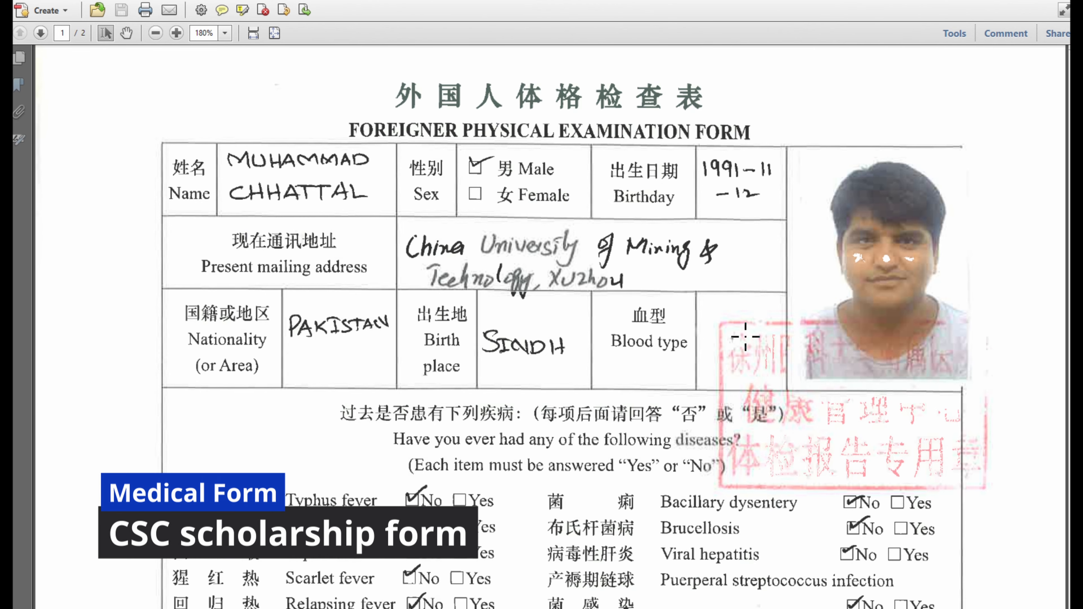
{"action": "scroll", "coordinate": [935, 222], "scroll_direction": "down", "scroll_amount": 3}
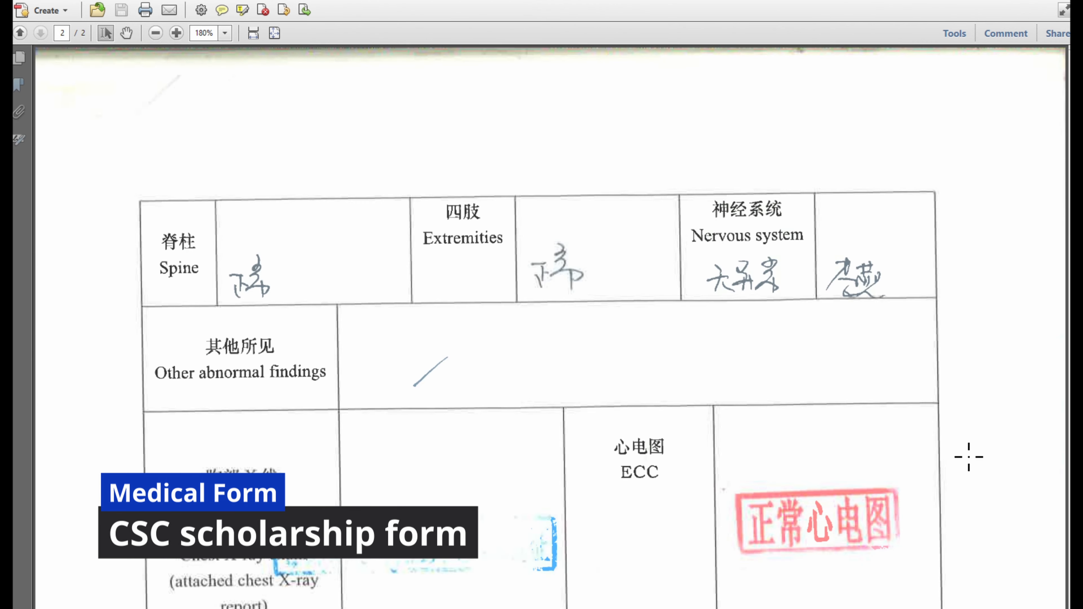
{"action": "scroll", "coordinate": [969, 457], "scroll_direction": "down", "scroll_amount": 1}
{"action": "scroll", "coordinate": [843, 319], "scroll_direction": "down", "scroll_amount": 12}
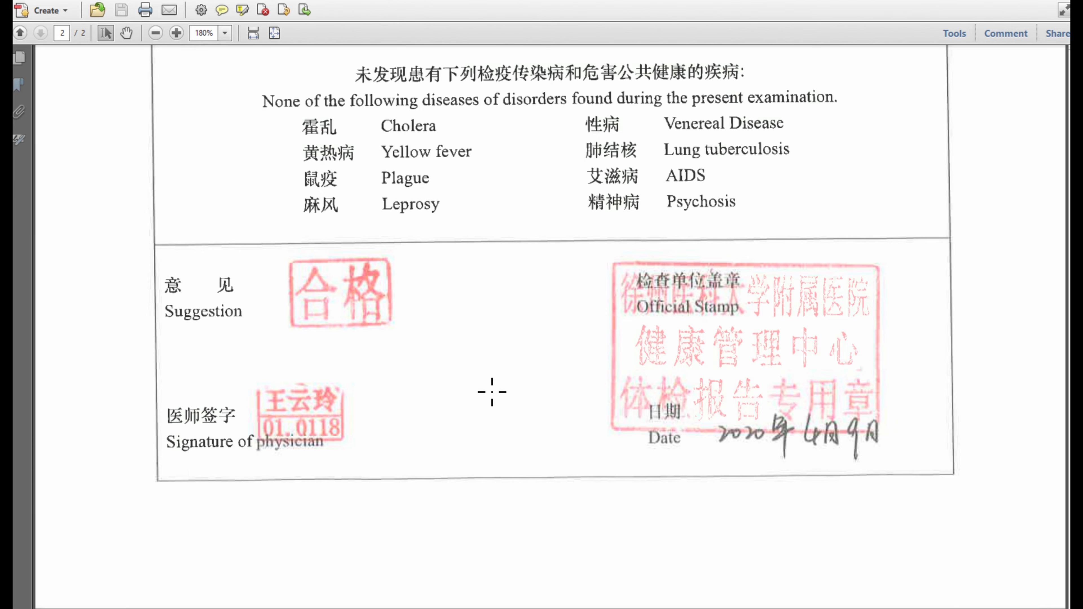
{"action": "scroll", "coordinate": [496, 386], "scroll_direction": "up", "scroll_amount": 3}
{"action": "scroll", "coordinate": [500, 384], "scroll_direction": "up", "scroll_amount": 10}
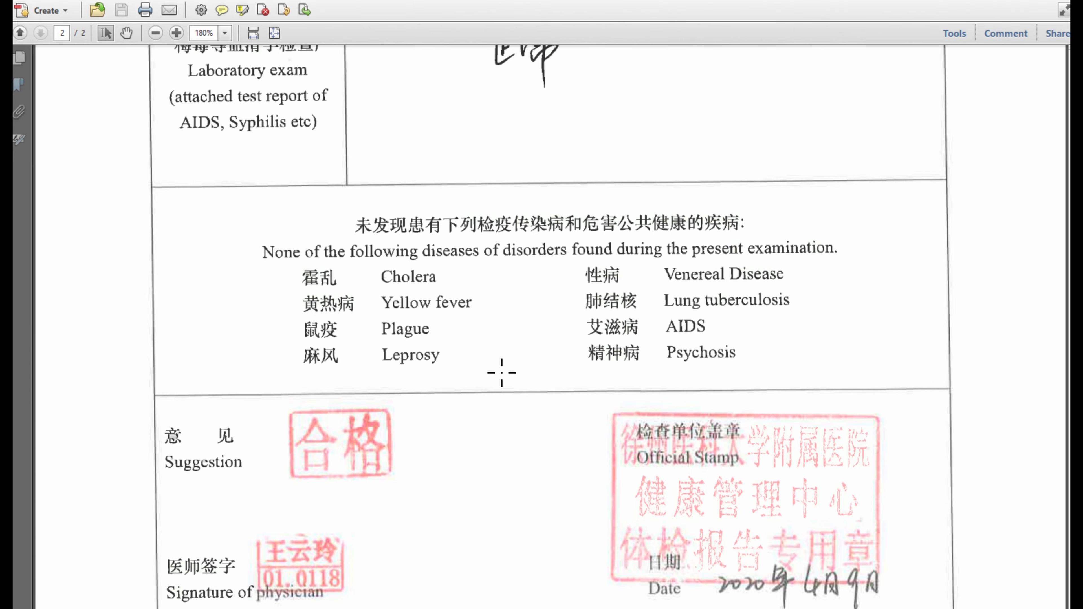
{"action": "scroll", "coordinate": [509, 326], "scroll_direction": "up", "scroll_amount": 10}
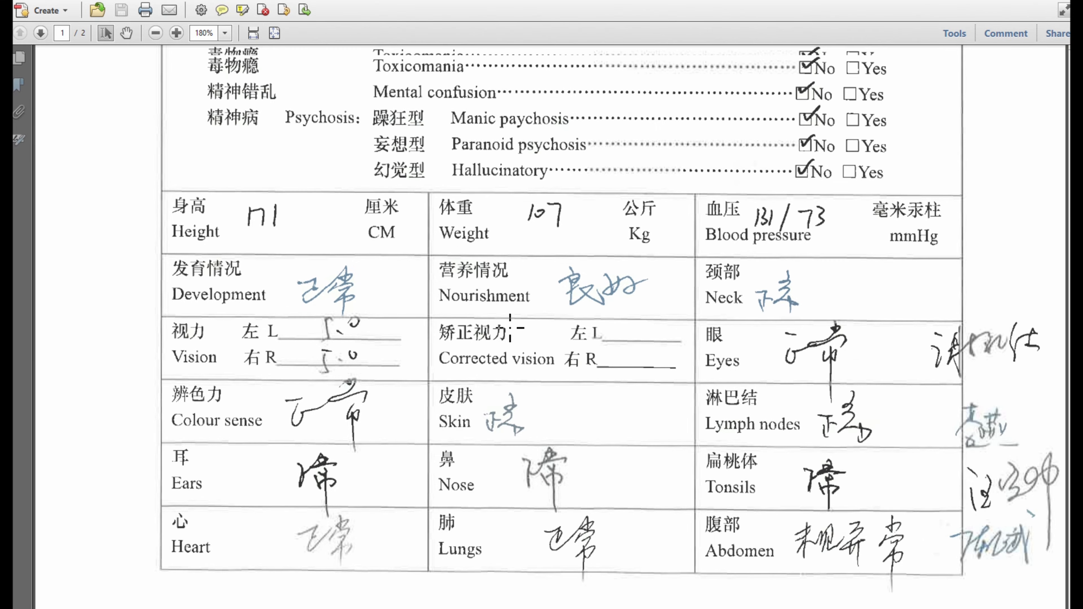
{"action": "scroll", "coordinate": [509, 328], "scroll_direction": "up", "scroll_amount": 12}
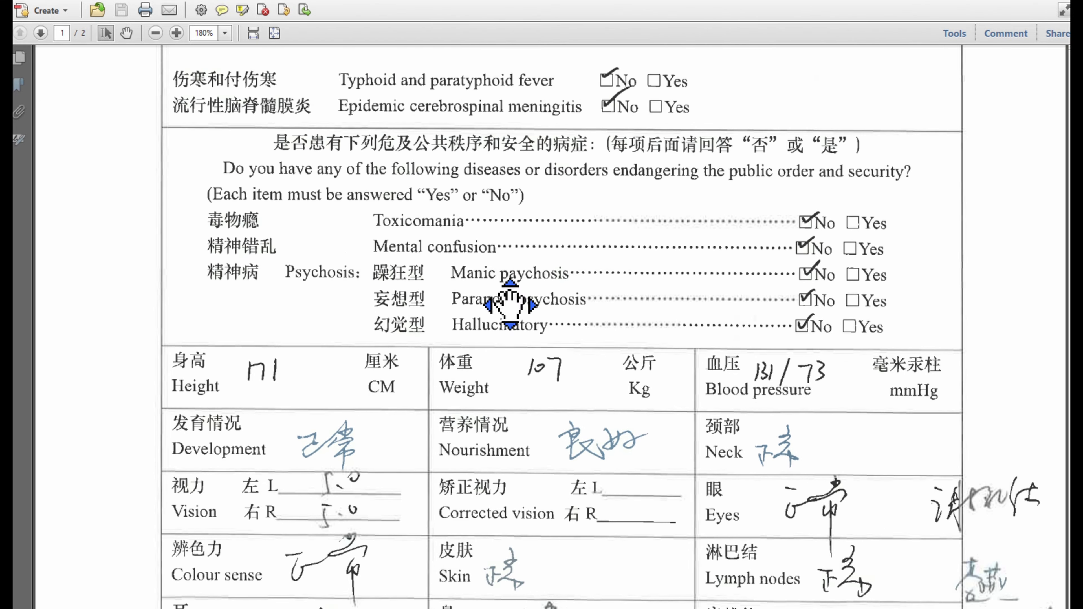
{"action": "scroll", "coordinate": [508, 283], "scroll_direction": "up", "scroll_amount": 3}
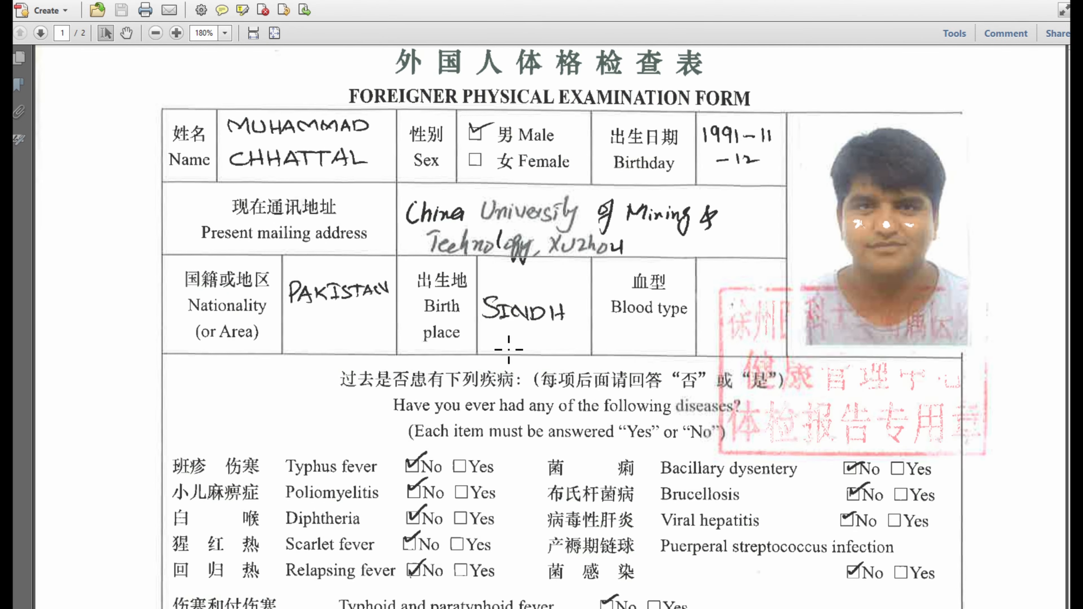
{"action": "key", "text": "alt+Tab"}
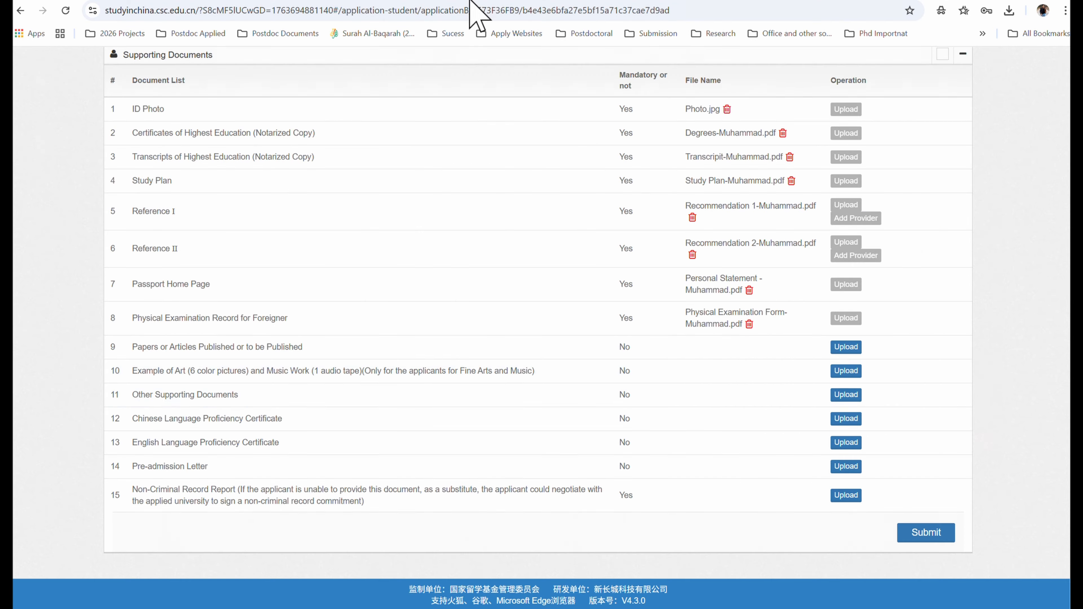
{"action": "left_click_drag", "start_coordinate": [133, 347], "coordinate": [314, 344]}
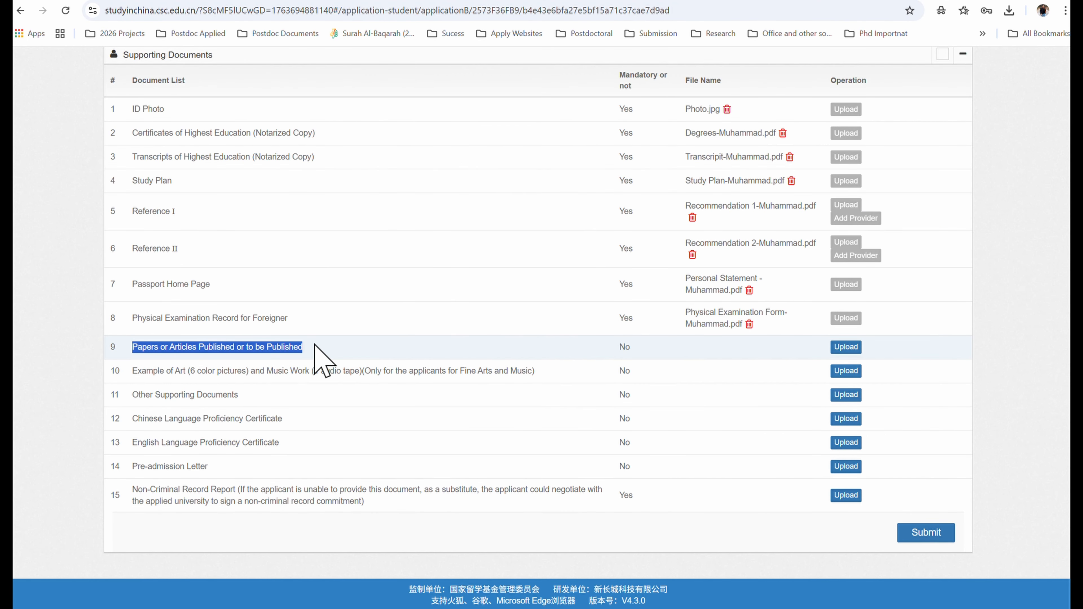
{"action": "left_click_drag", "start_coordinate": [314, 344], "coordinate": [639, 346]}
{"action": "left_click", "coordinate": [384, 522]}
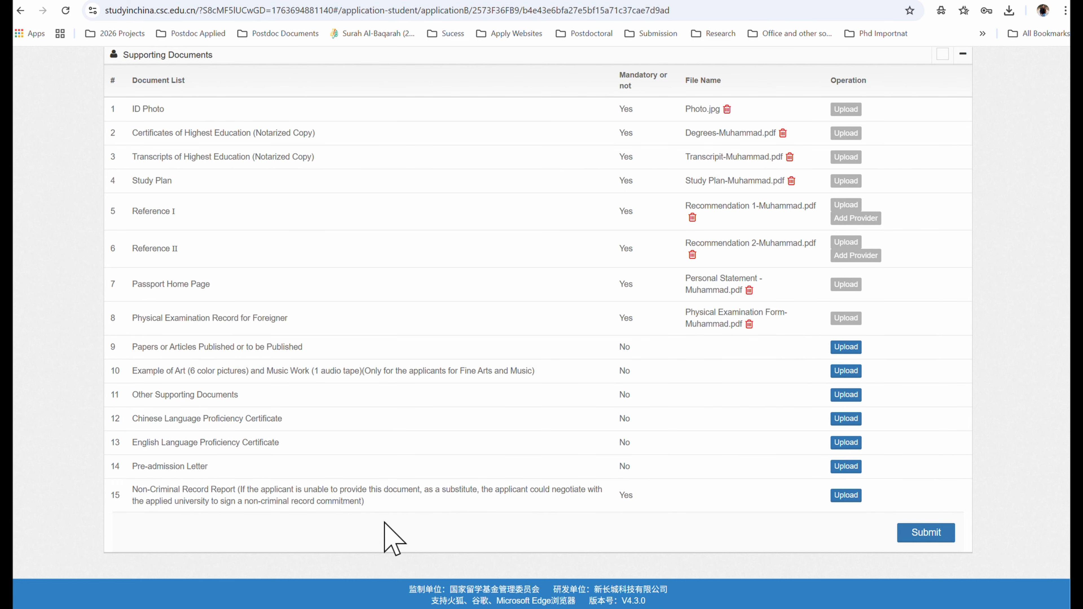
{"action": "left_click_drag", "start_coordinate": [138, 374], "coordinate": [554, 375]}
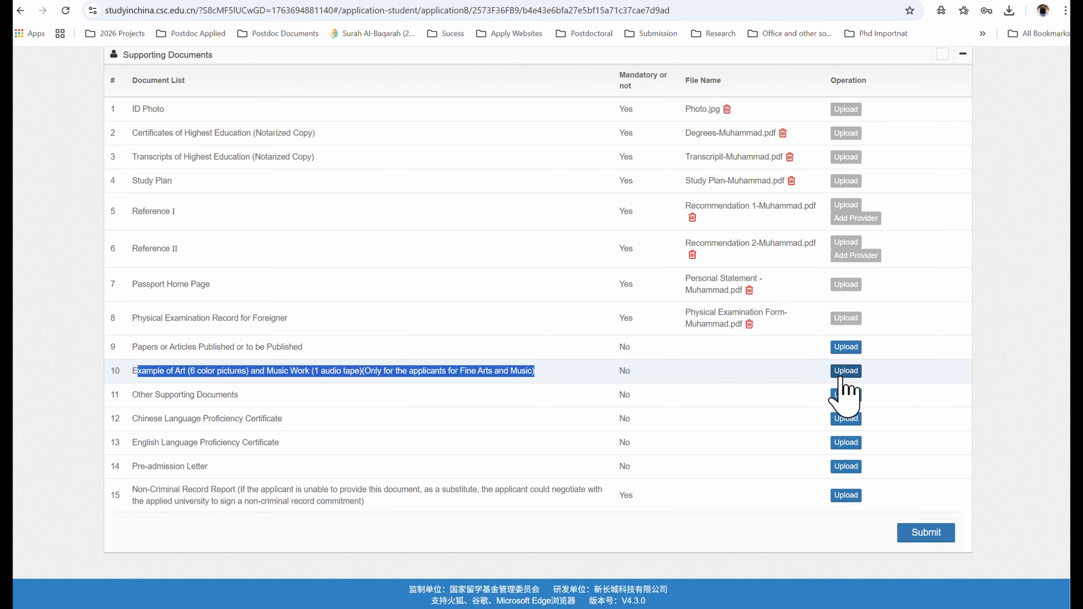
{"action": "left_click", "coordinate": [435, 551]}
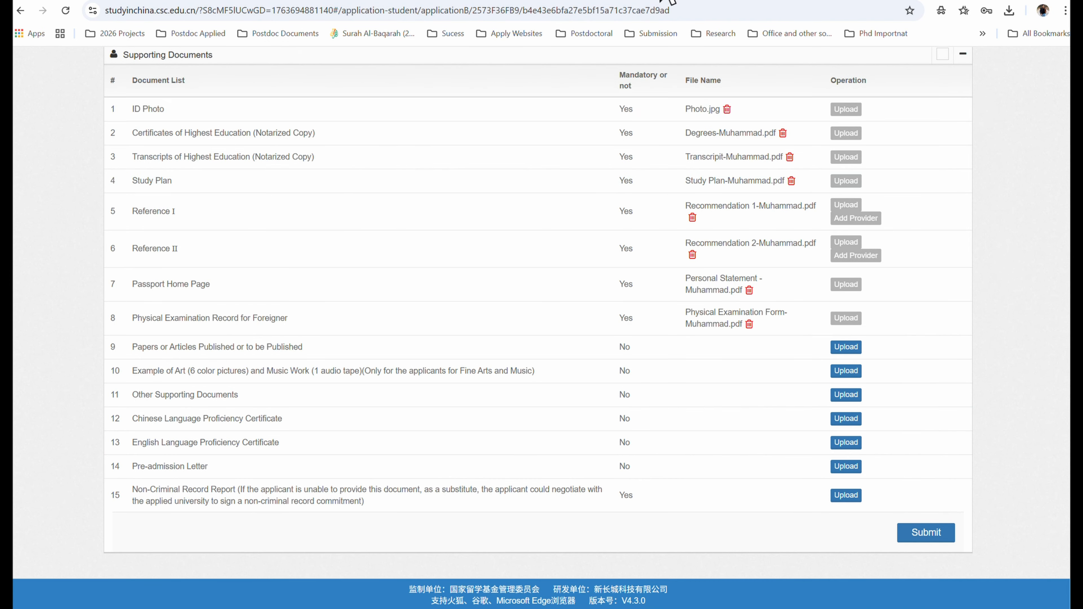
{"action": "left_click_drag", "start_coordinate": [132, 395], "coordinate": [654, 388]}
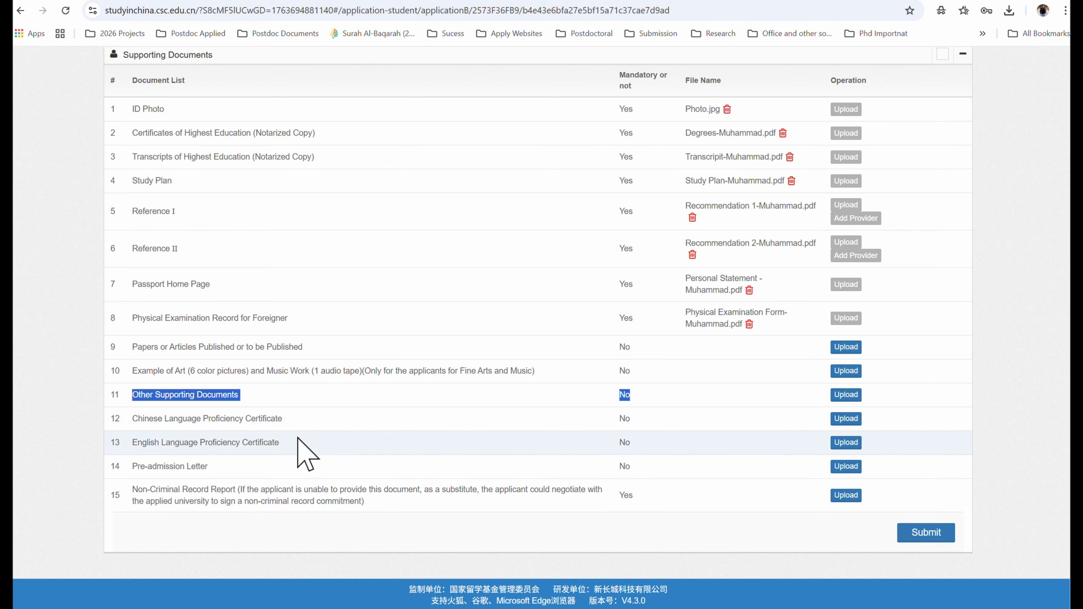
{"action": "double_click", "coordinate": [265, 419]}
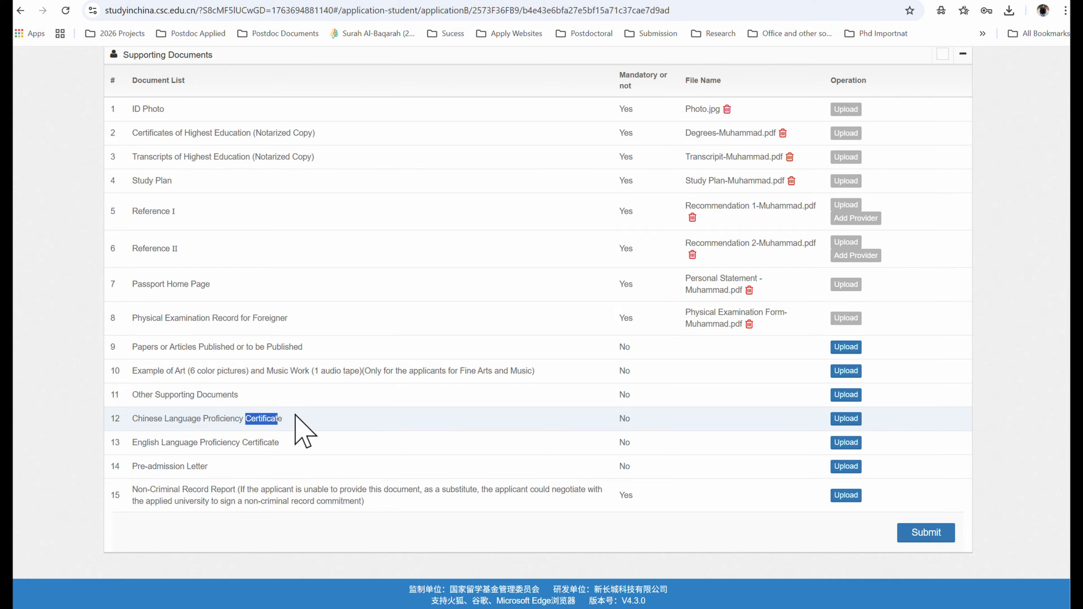
{"action": "left_click", "coordinate": [344, 422]}
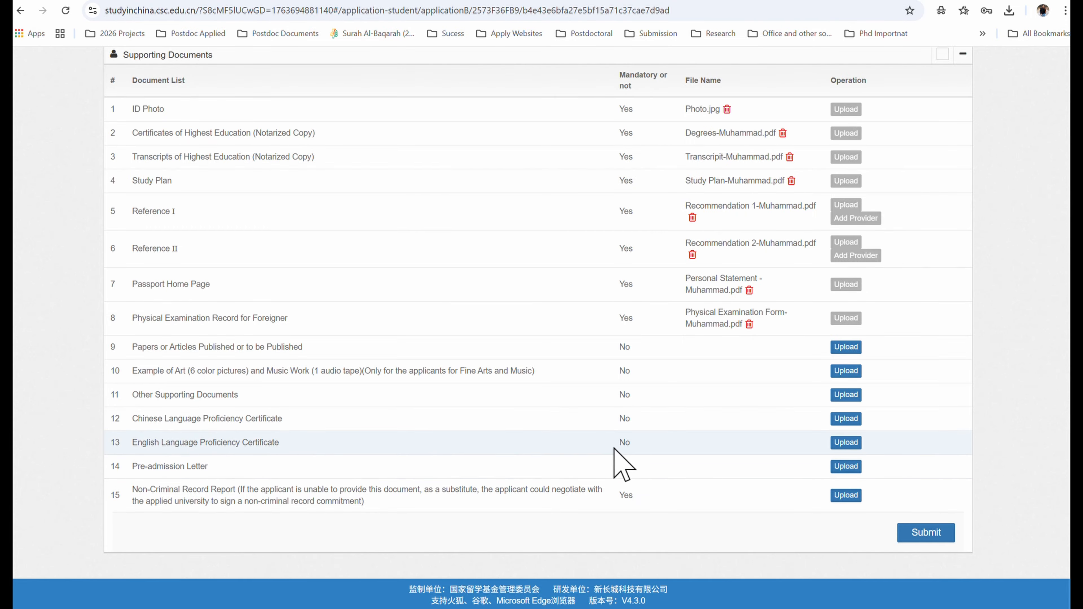
{"action": "double_click", "coordinate": [630, 443]}
- Upload the English Certificate PDF from the CSC folder to the English Language Proficiency Certificate row
{"action": "left_click", "coordinate": [845, 443]}
{"action": "left_click", "coordinate": [730, 137]}
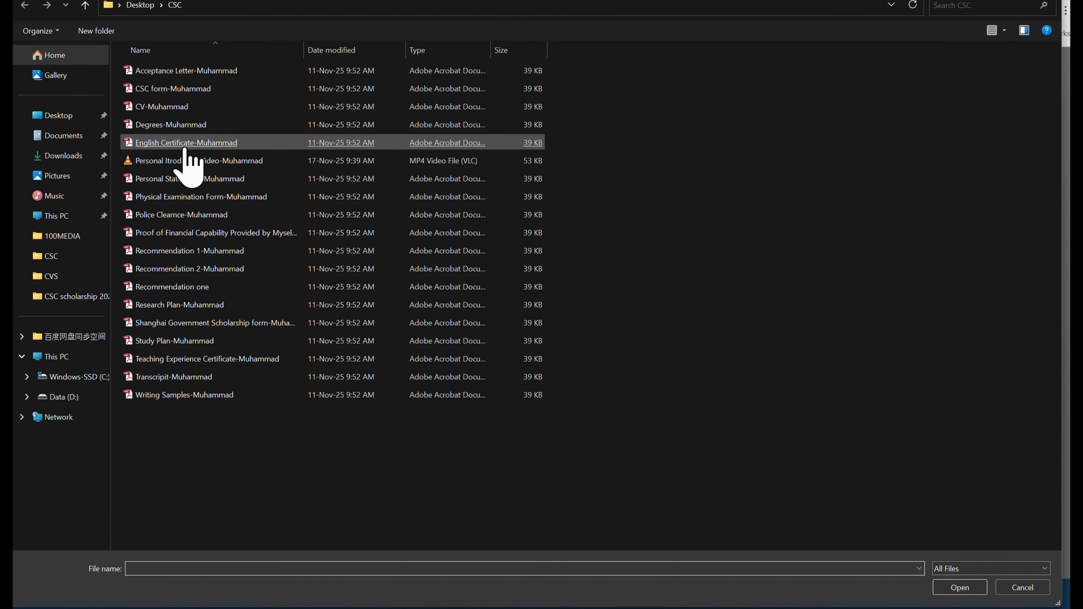
{"action": "double_click", "coordinate": [184, 148]}
{"action": "left_click", "coordinate": [709, 308]}
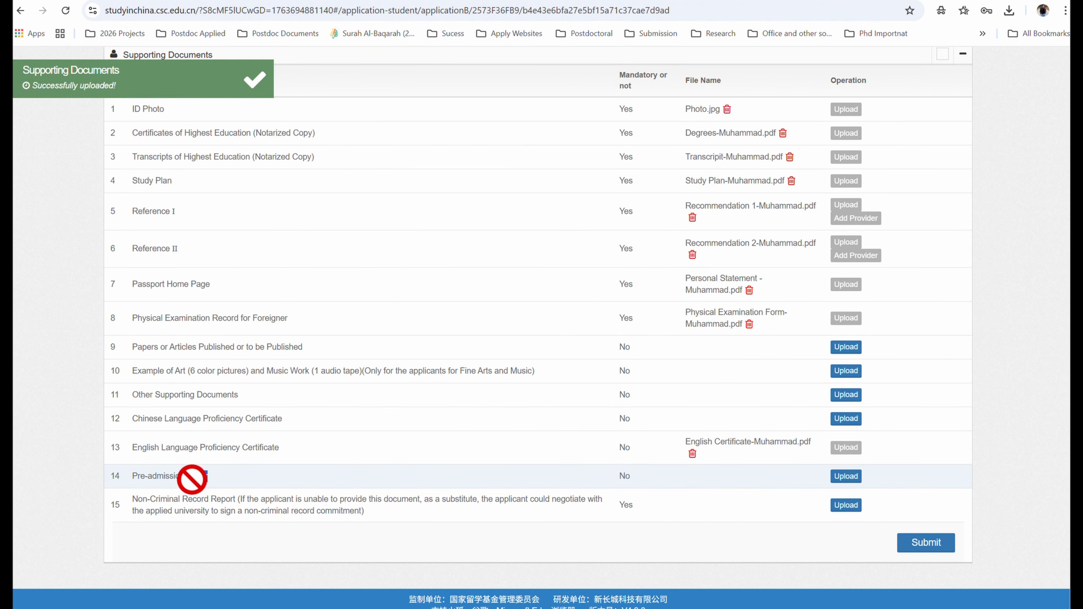
{"action": "left_click_drag", "start_coordinate": [211, 481], "coordinate": [125, 478]}
{"action": "left_click", "coordinate": [244, 526]}
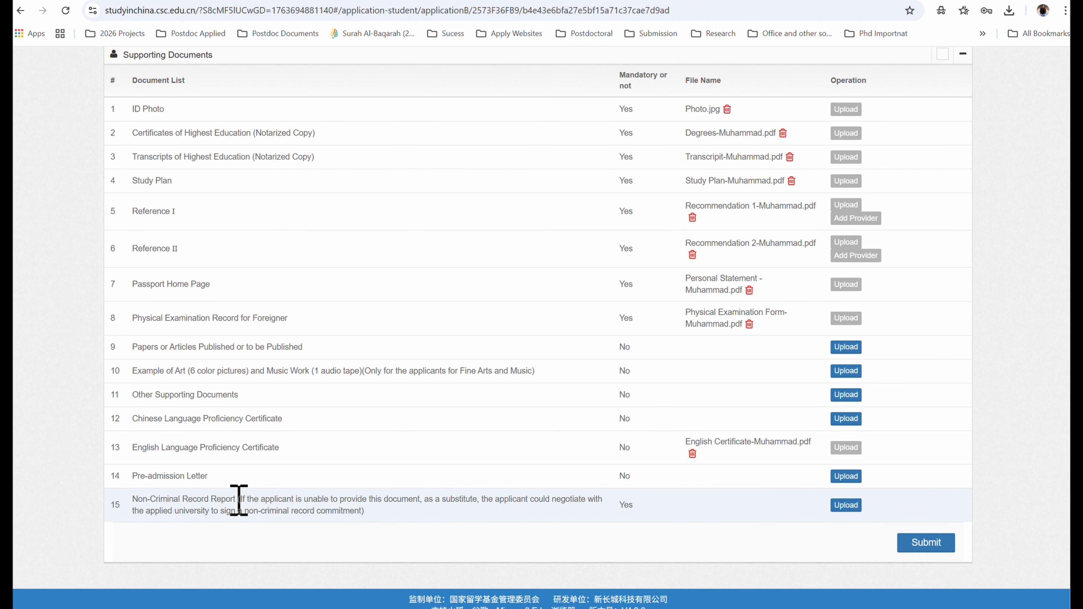
- Upload the Police Clearance PDF to the Non-Criminal Record Report row, then submit the application
{"action": "left_click", "coordinate": [845, 504]}
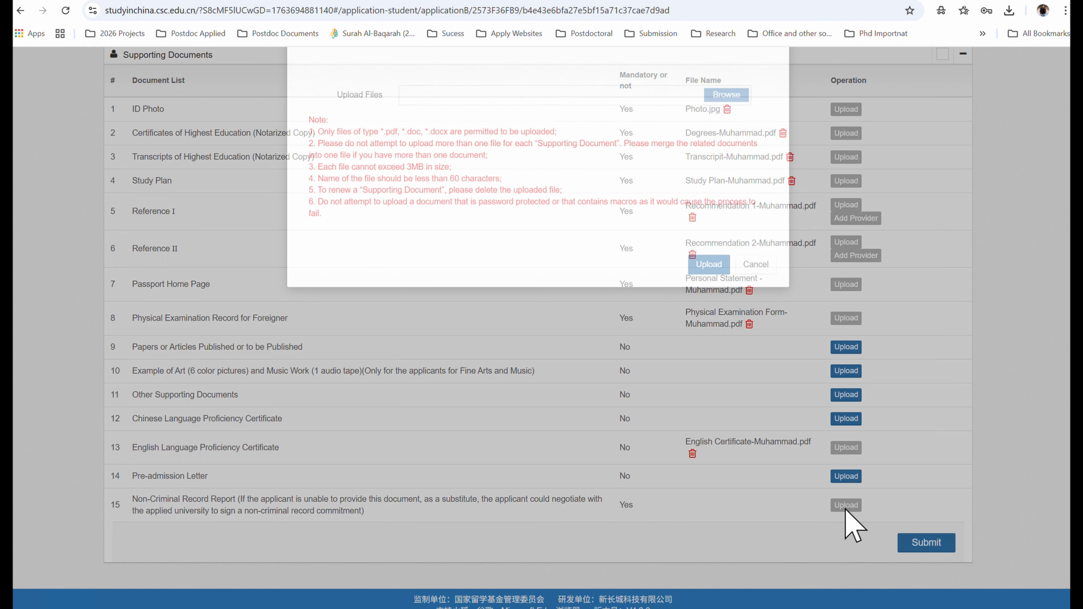
{"action": "left_click", "coordinate": [726, 141]}
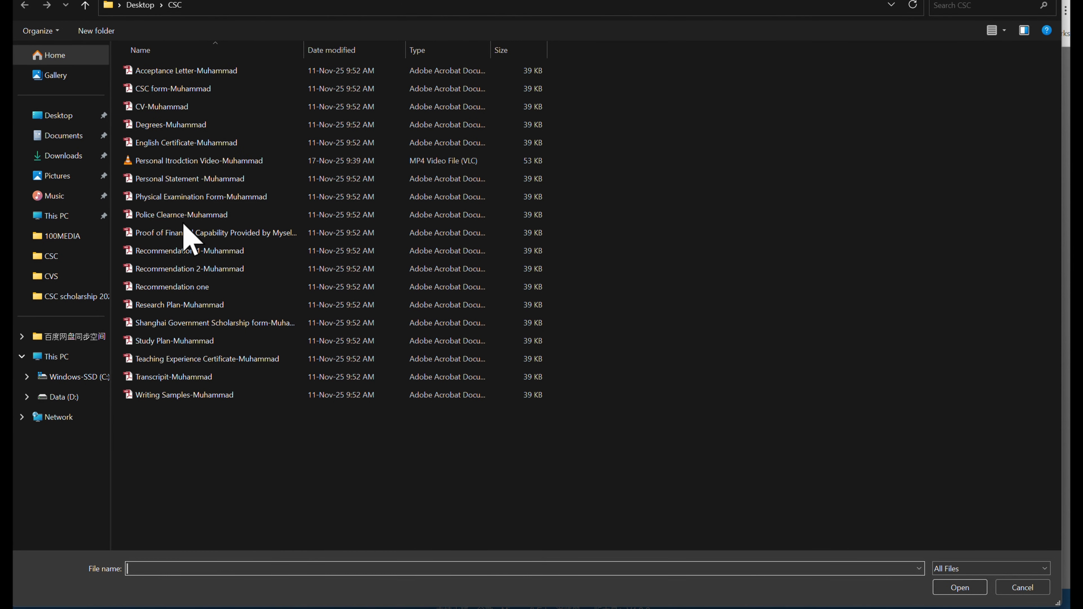
{"action": "double_click", "coordinate": [187, 214]}
{"action": "left_click", "coordinate": [708, 308]}
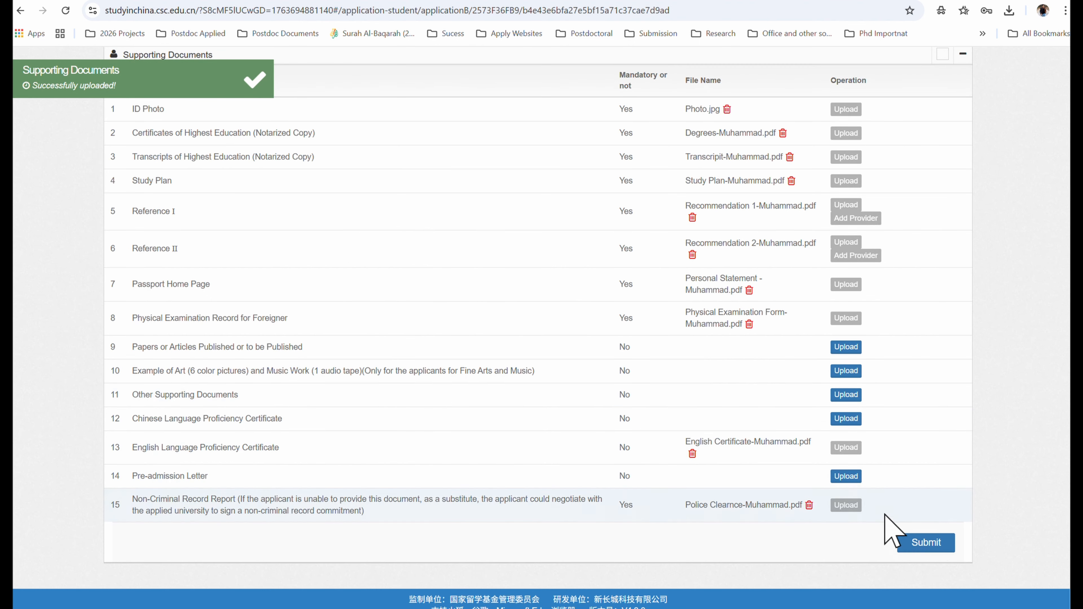
{"action": "left_click", "coordinate": [912, 548]}
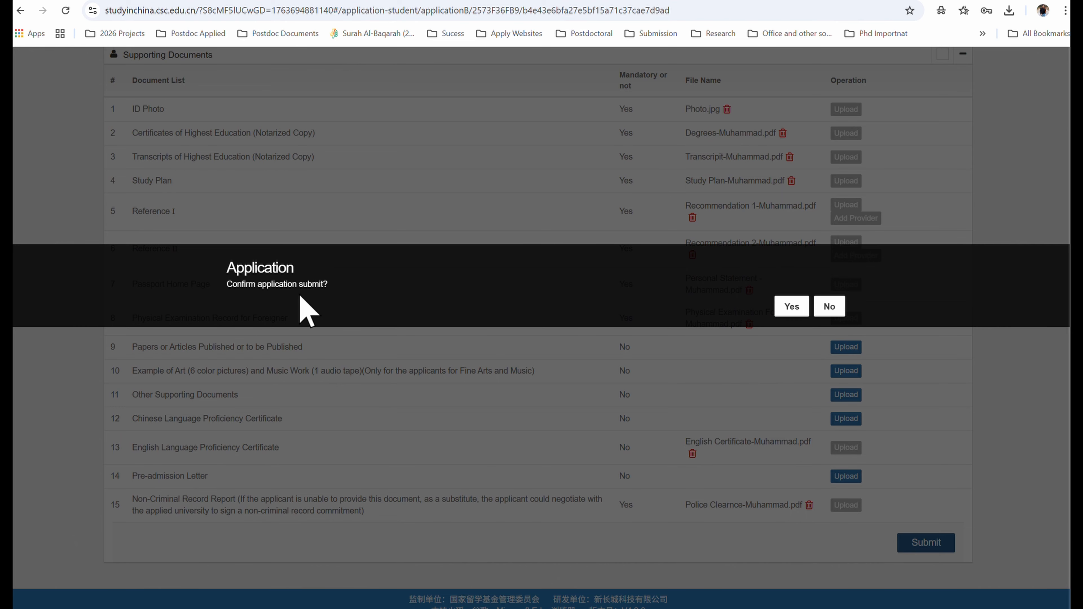
- Answer Yes to 'Confirm application submit?' to submit the application
{"action": "left_click", "coordinate": [780, 306]}
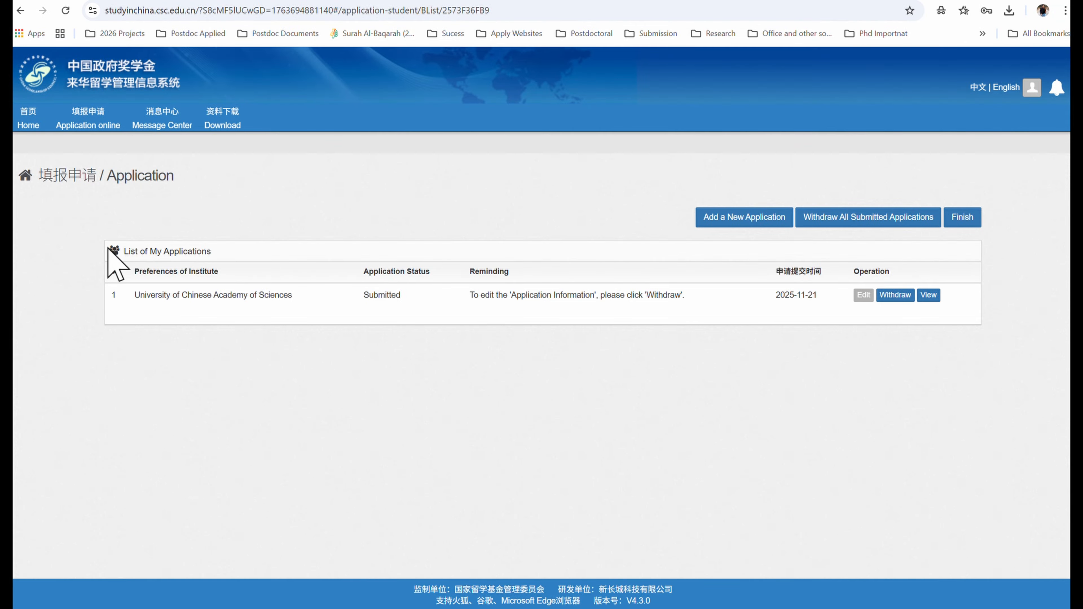
- Highlight the University of Chinese Academy of Sciences application's status to confirm it reads Submitted
{"action": "left_click_drag", "start_coordinate": [360, 295], "coordinate": [402, 299]}
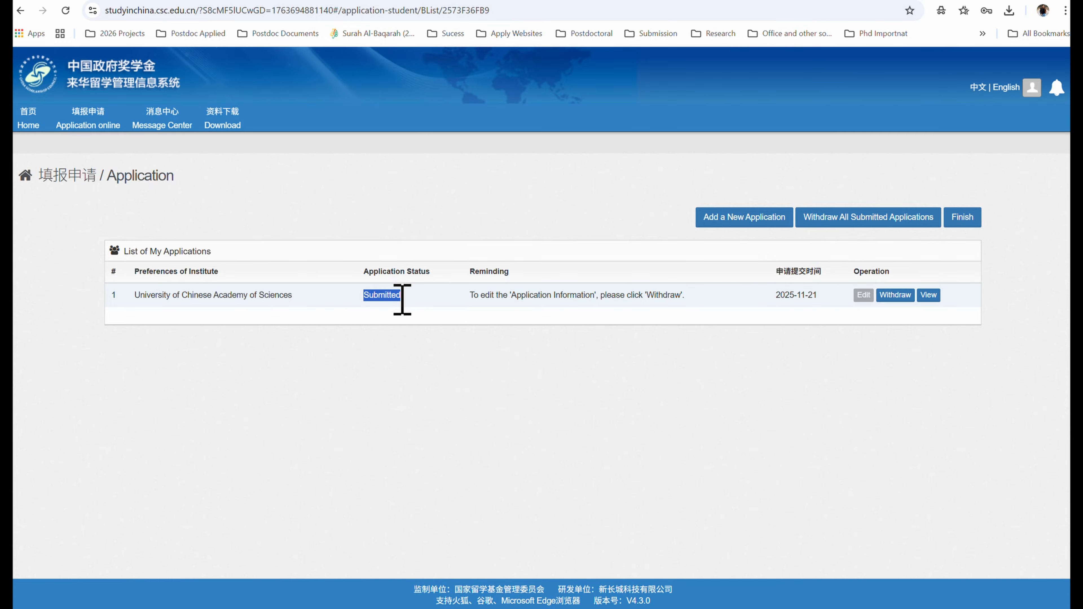
{"action": "left_click", "coordinate": [371, 298]}
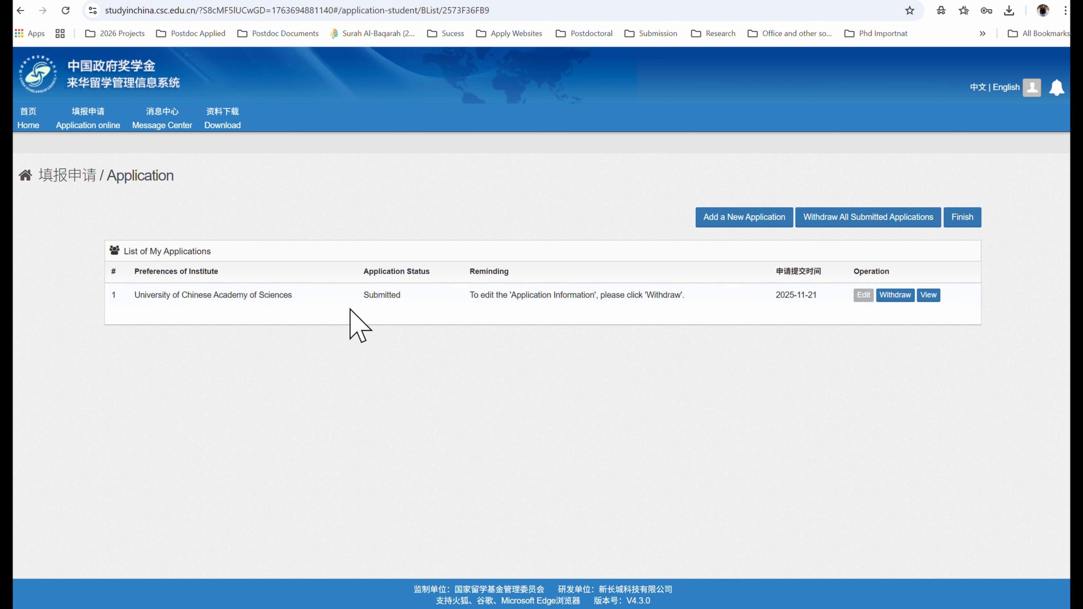
{"action": "left_click_drag", "start_coordinate": [363, 299], "coordinate": [404, 297]}
{"action": "left_click", "coordinate": [370, 299]}
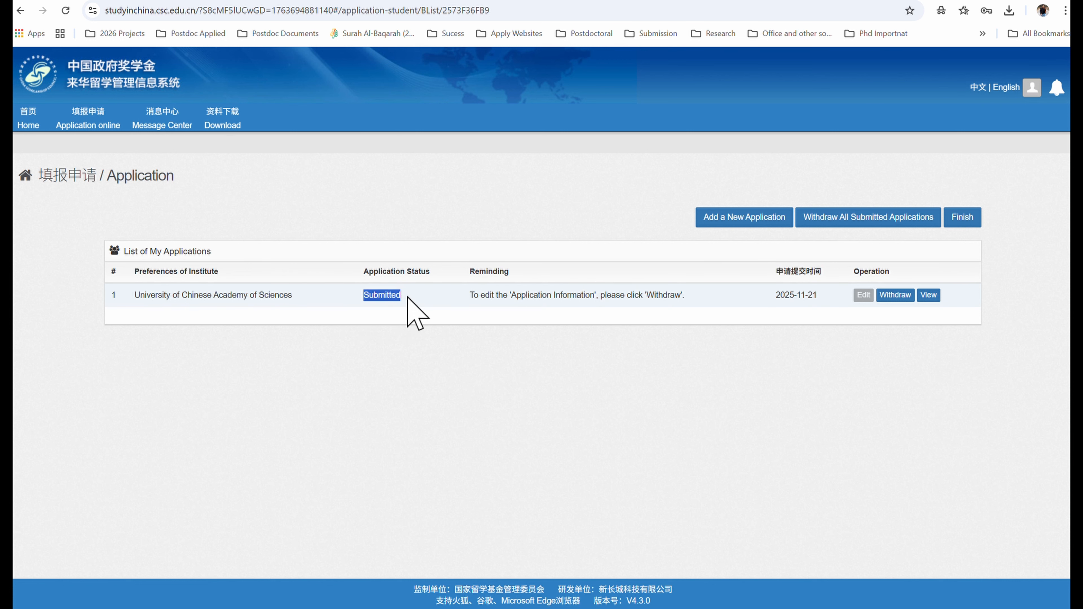
{"action": "left_click", "coordinate": [396, 331]}
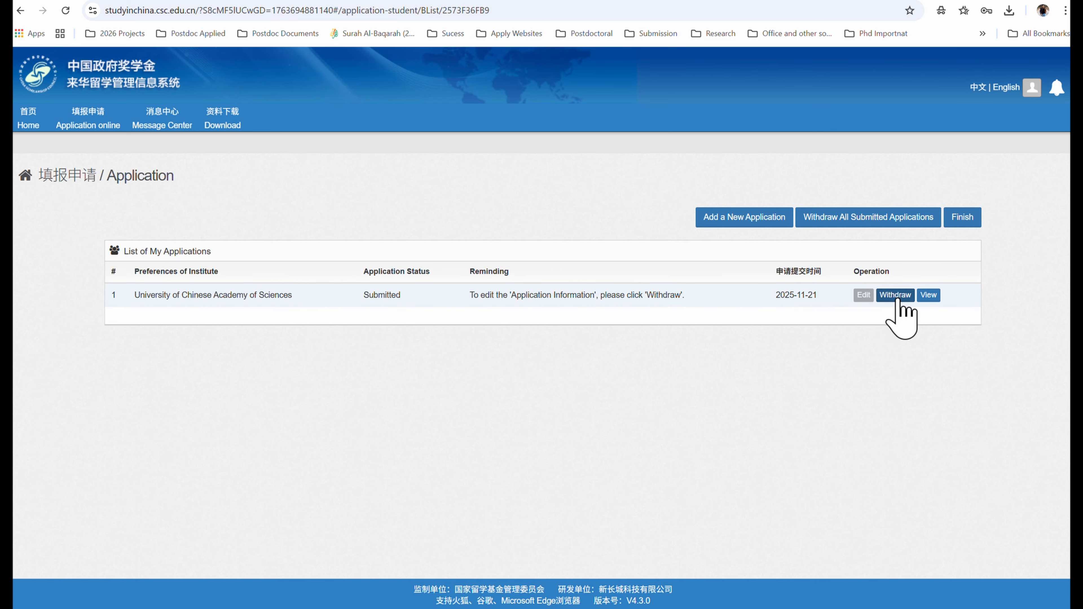
- Open the submitted application and review its expanded Supporting Documents section
{"action": "left_click", "coordinate": [928, 298]}
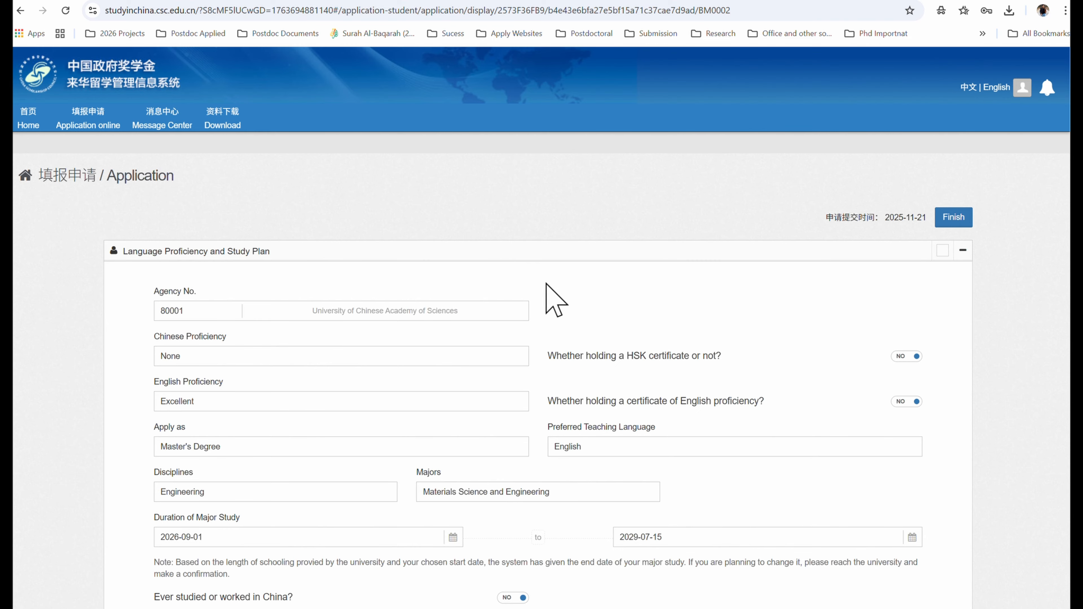
{"action": "scroll", "coordinate": [552, 299], "scroll_direction": "down", "scroll_amount": 3}
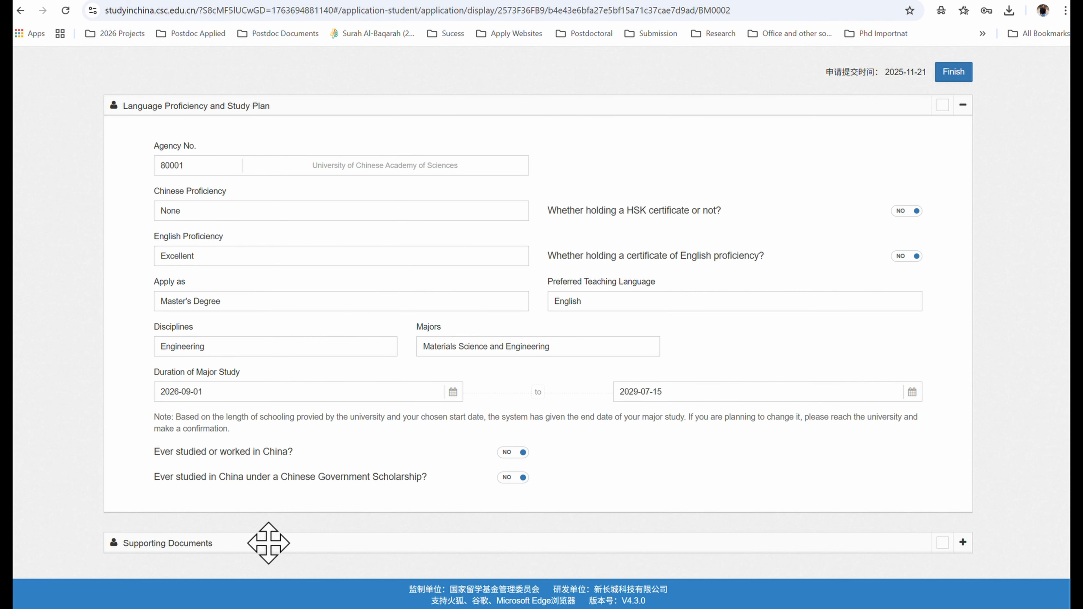
{"action": "left_click", "coordinate": [963, 542]}
{"action": "scroll", "coordinate": [794, 526], "scroll_direction": "down", "scroll_amount": 8}
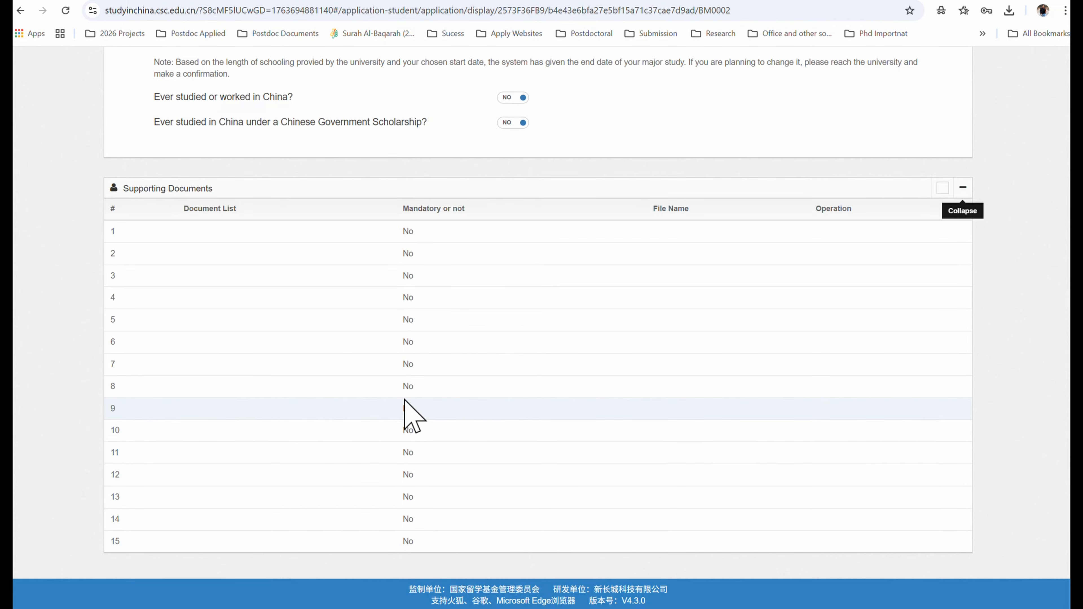
{"action": "scroll", "coordinate": [404, 401], "scroll_direction": "up", "scroll_amount": 3}
{"action": "scroll", "coordinate": [405, 408], "scroll_direction": "up", "scroll_amount": 3}
{"action": "scroll", "coordinate": [407, 408], "scroll_direction": "down", "scroll_amount": 6}
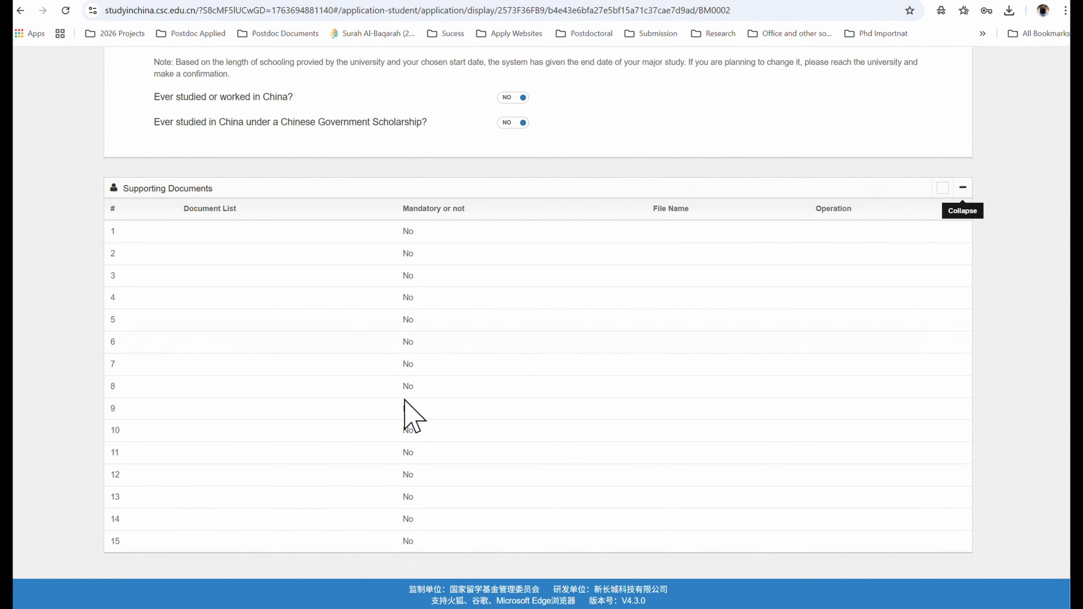
- Collapse Supporting Documents and return to the List of My Applications with Finish
{"action": "left_click", "coordinate": [963, 187]}
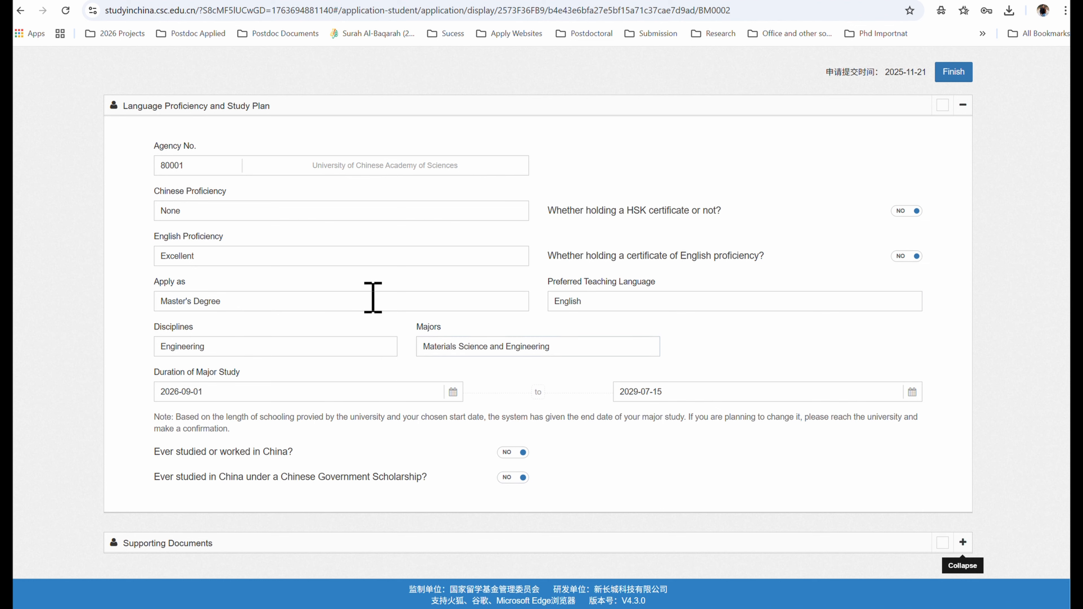
{"action": "scroll", "coordinate": [580, 346], "scroll_direction": "up", "scroll_amount": 5}
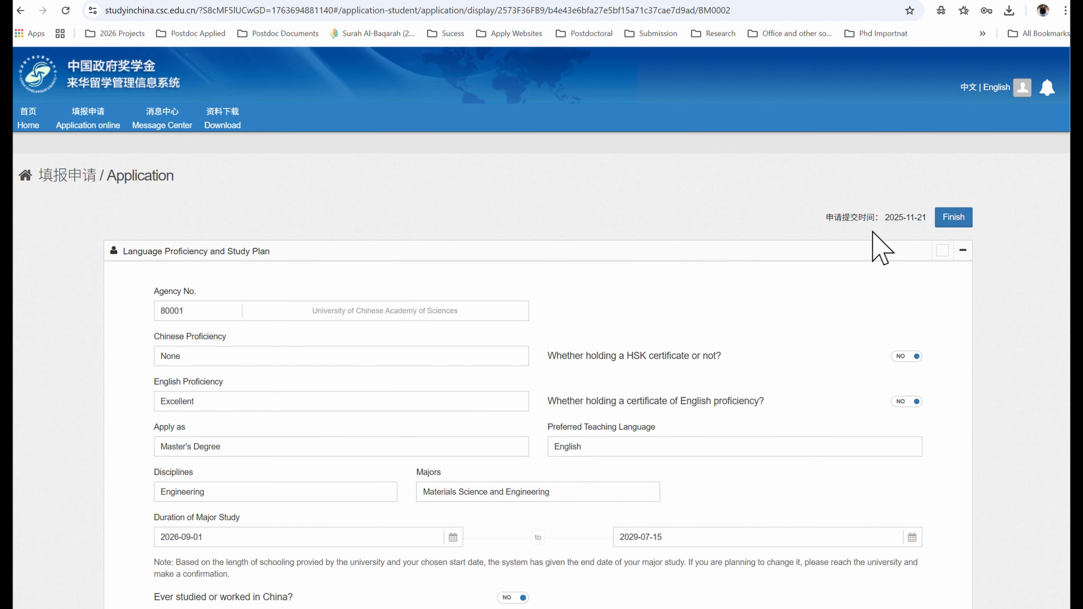
{"action": "left_click", "coordinate": [955, 217]}
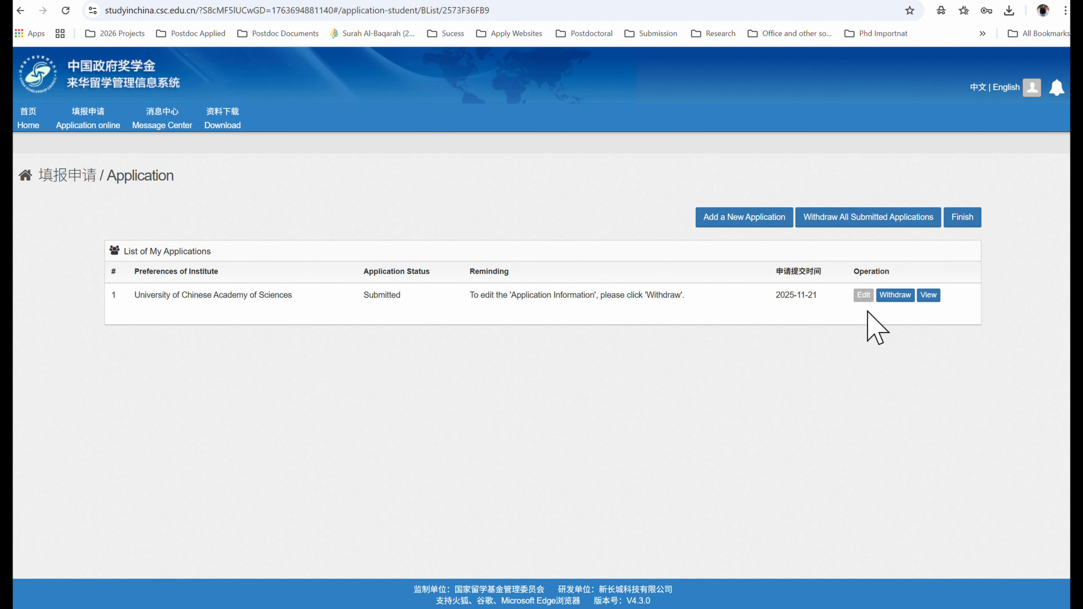
- Withdraw the submitted application, confirm with Yes, and reopen it for editing
{"action": "left_click", "coordinate": [896, 295]}
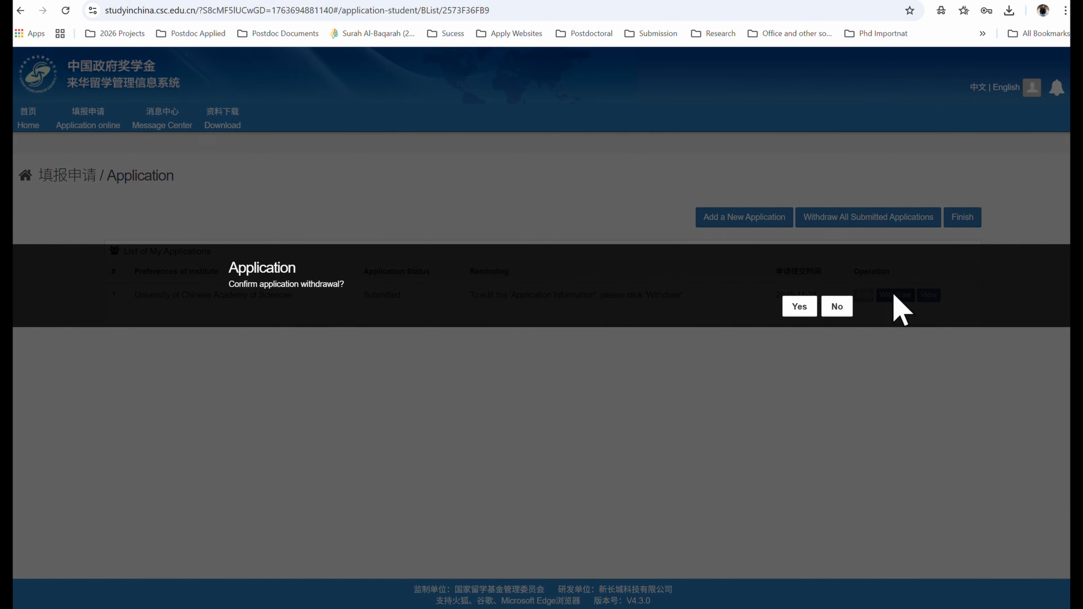
{"action": "left_click", "coordinate": [799, 307]}
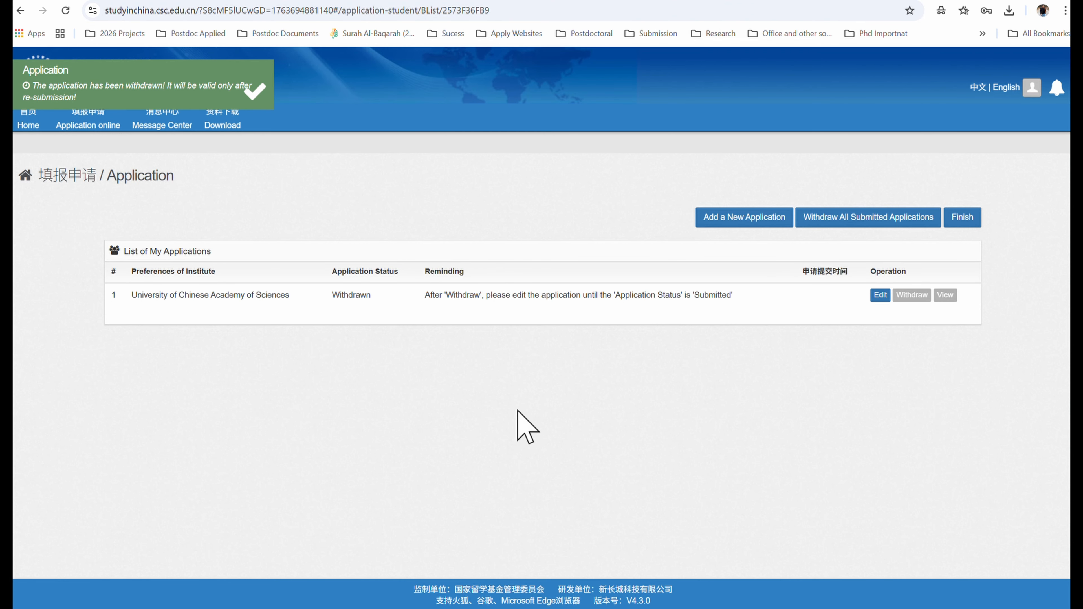
{"action": "left_click", "coordinate": [879, 295]}
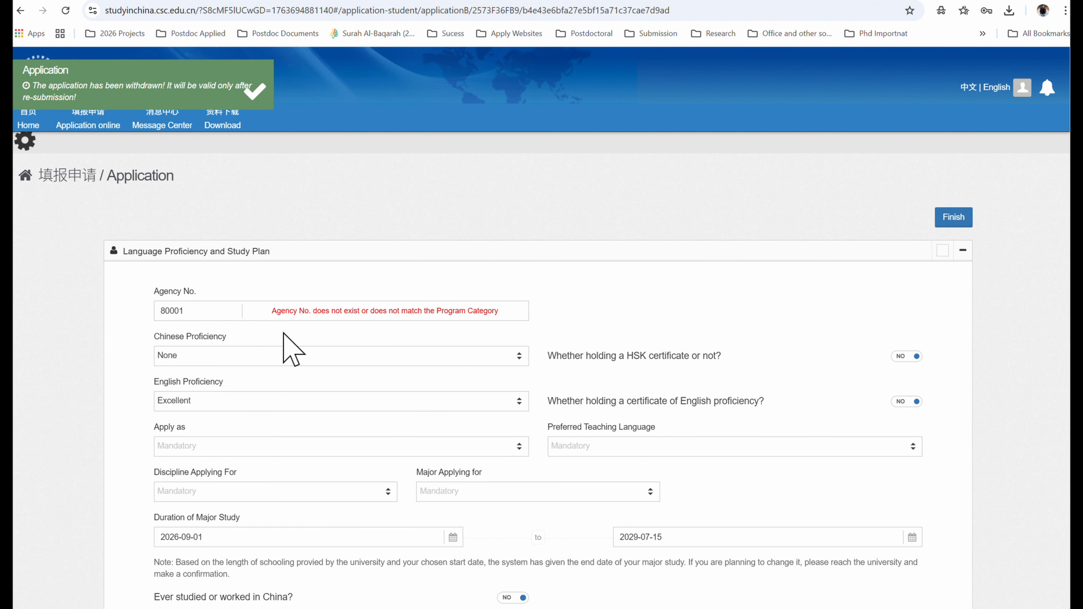
- Expand the Supporting Documents list on the editable form and look over the uploads
{"action": "scroll", "coordinate": [328, 458], "scroll_direction": "down", "scroll_amount": 5}
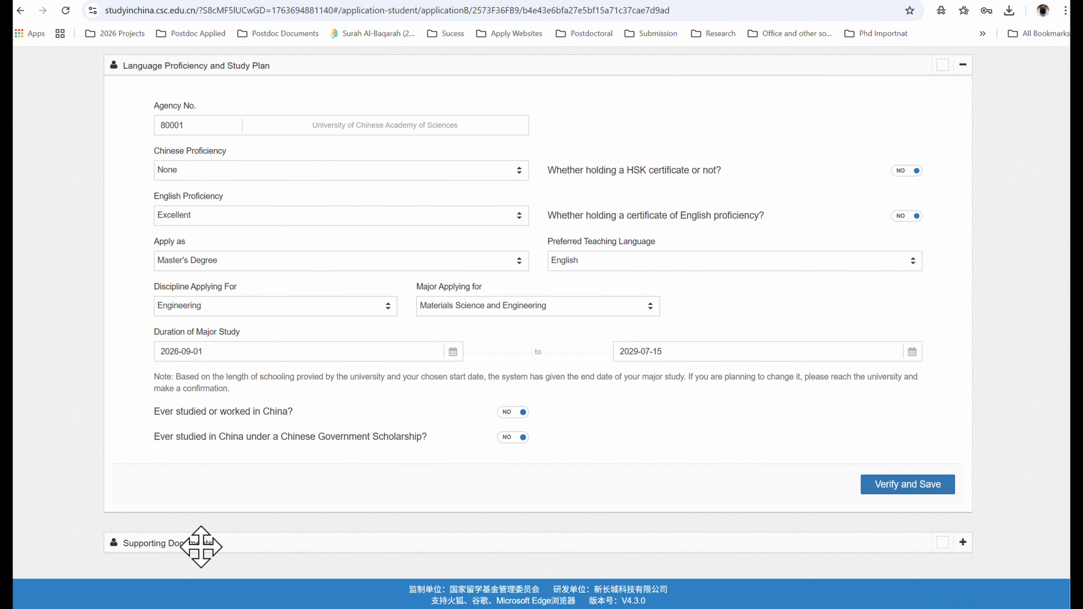
{"action": "left_click", "coordinate": [962, 542]}
{"action": "scroll", "coordinate": [679, 458], "scroll_direction": "down", "scroll_amount": 8}
{"action": "scroll", "coordinate": [679, 474], "scroll_direction": "down", "scroll_amount": 4}
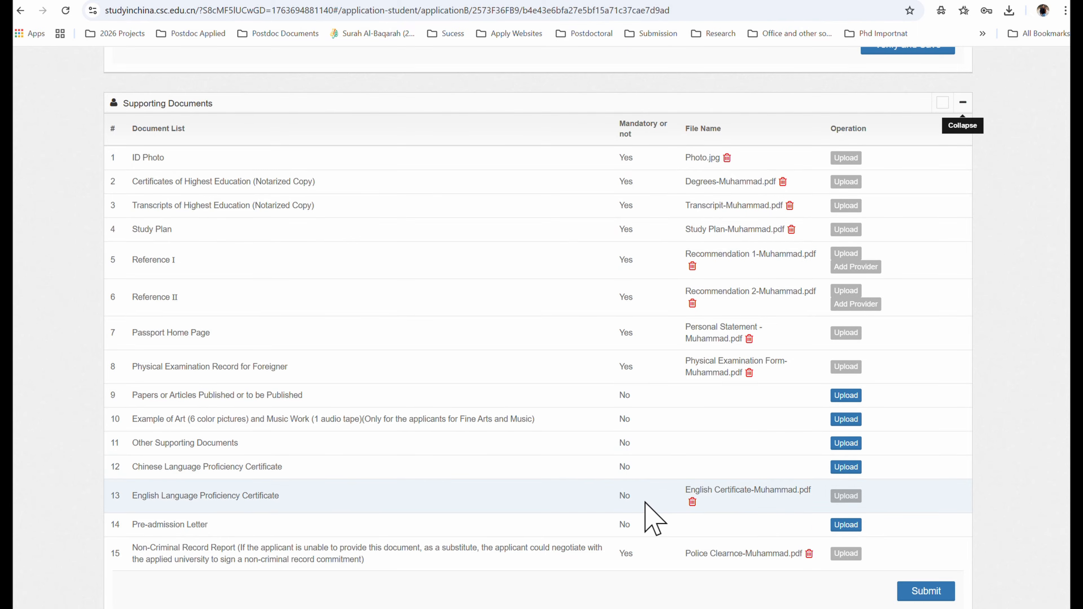
{"action": "scroll", "coordinate": [612, 306], "scroll_direction": "up", "scroll_amount": 15}
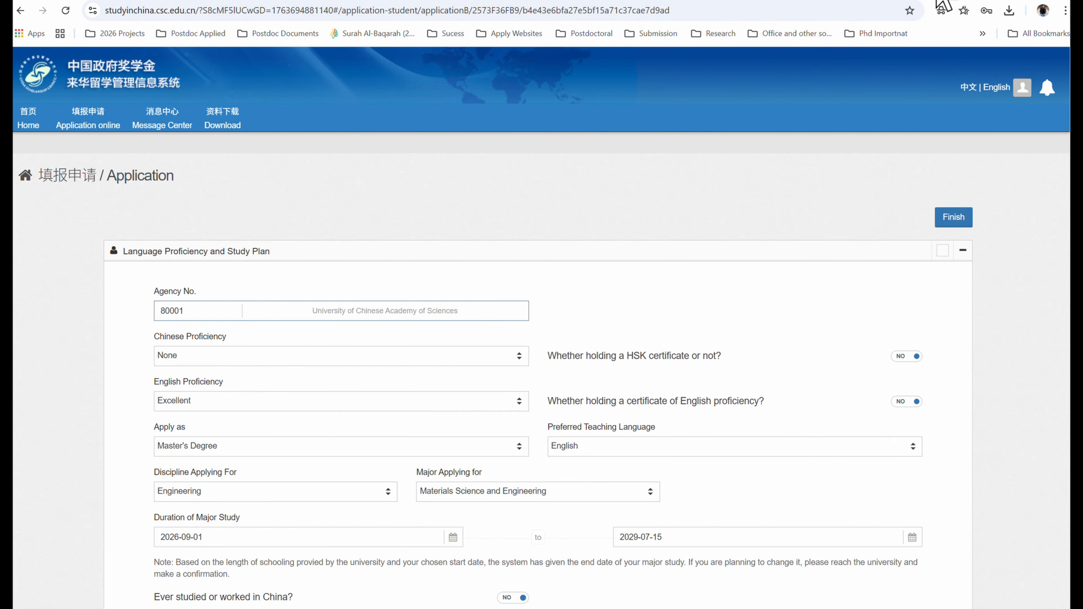
- Change the Google query to 'USTC Agency number'
{"action": "left_click", "coordinate": [933, 1]}
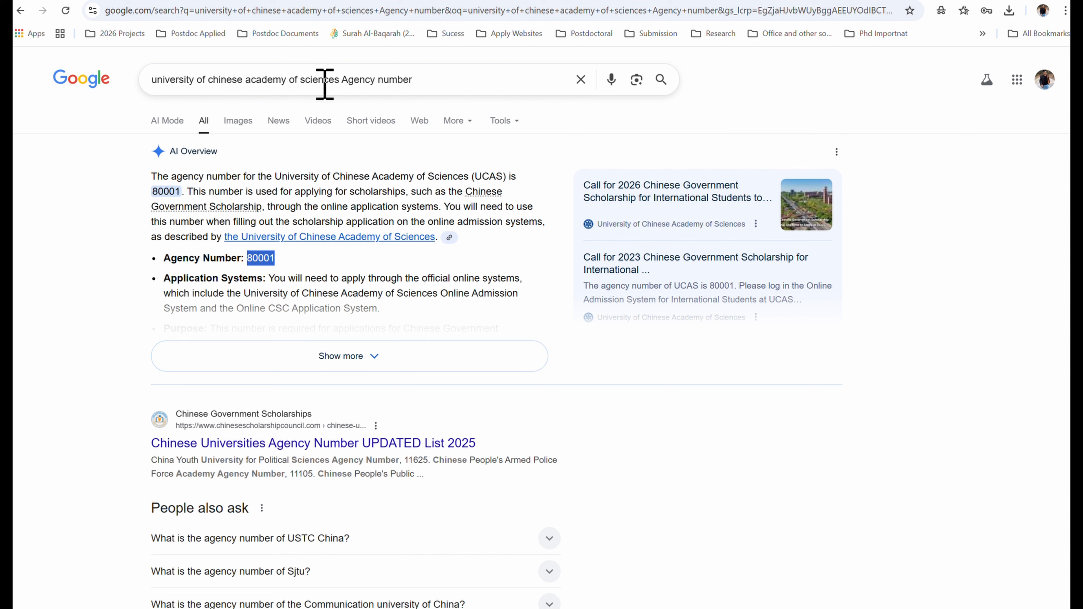
{"action": "left_click_drag", "start_coordinate": [342, 84], "coordinate": [145, 102]}
{"action": "type", "text": "US"}
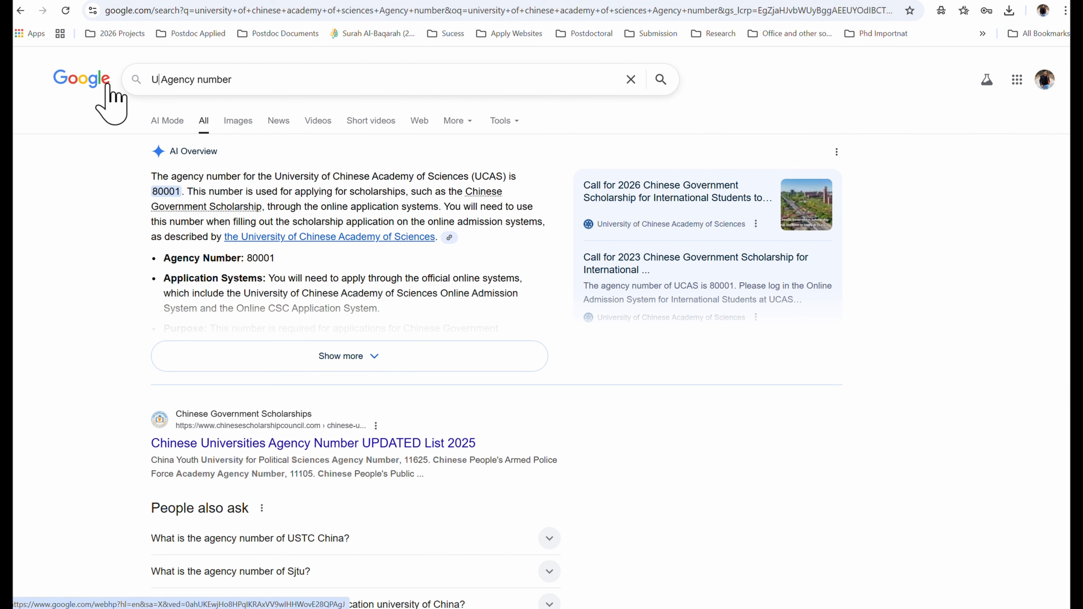
{"action": "type", "text": "TC"}
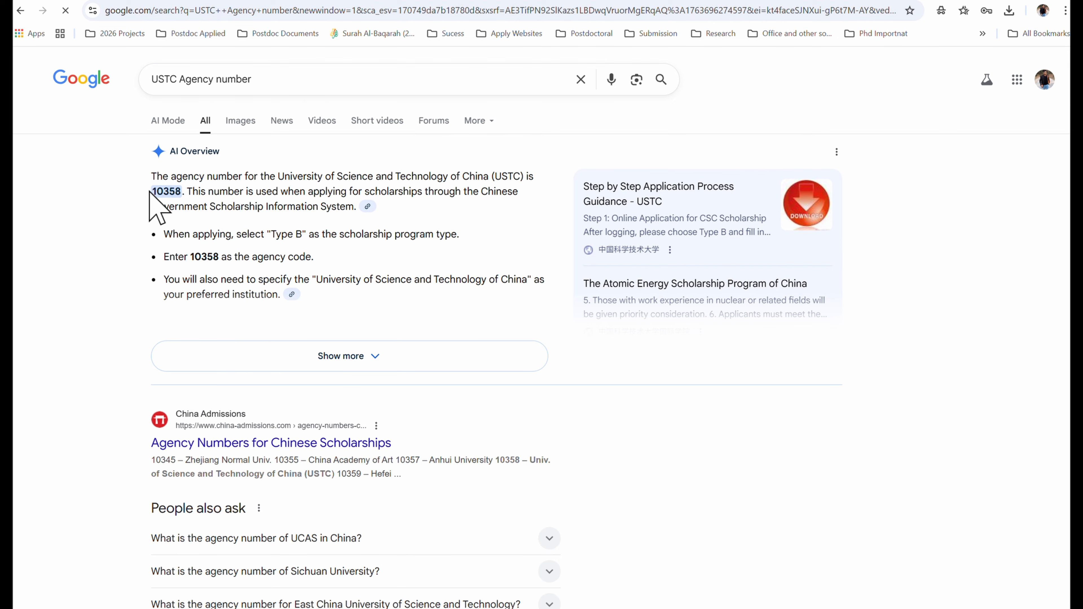
- Copy USTC's agency number 10358 from the results and return to the scholarship form
{"action": "left_click_drag", "start_coordinate": [150, 191], "coordinate": [178, 192]}
{"action": "right_click", "coordinate": [180, 192]}
{"action": "left_click", "coordinate": [192, 208]}
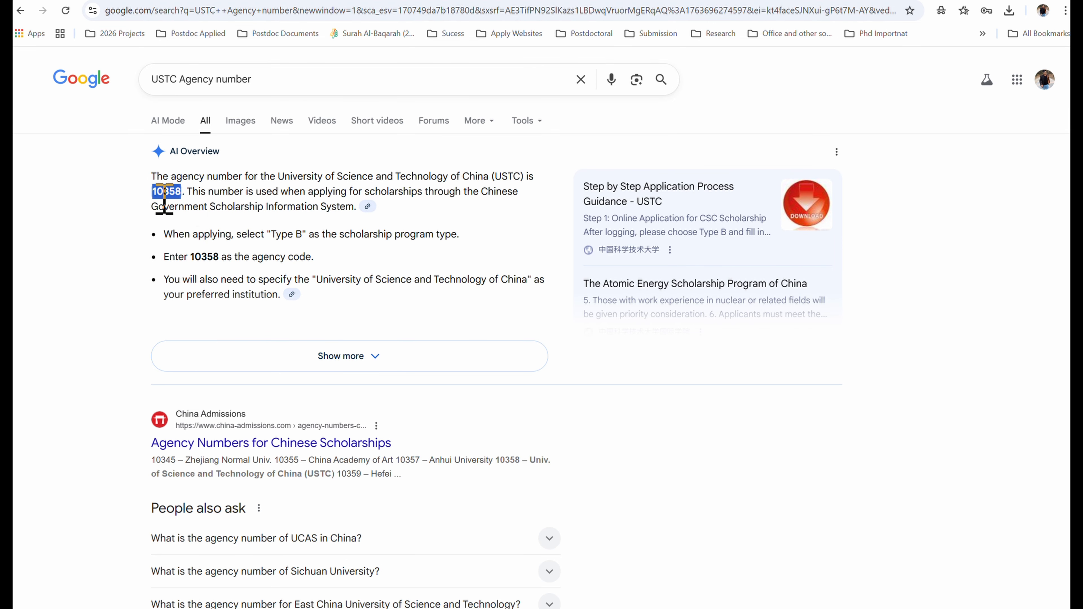
{"action": "left_click", "coordinate": [909, 1]}
{"action": "left_click", "coordinate": [831, 1]}
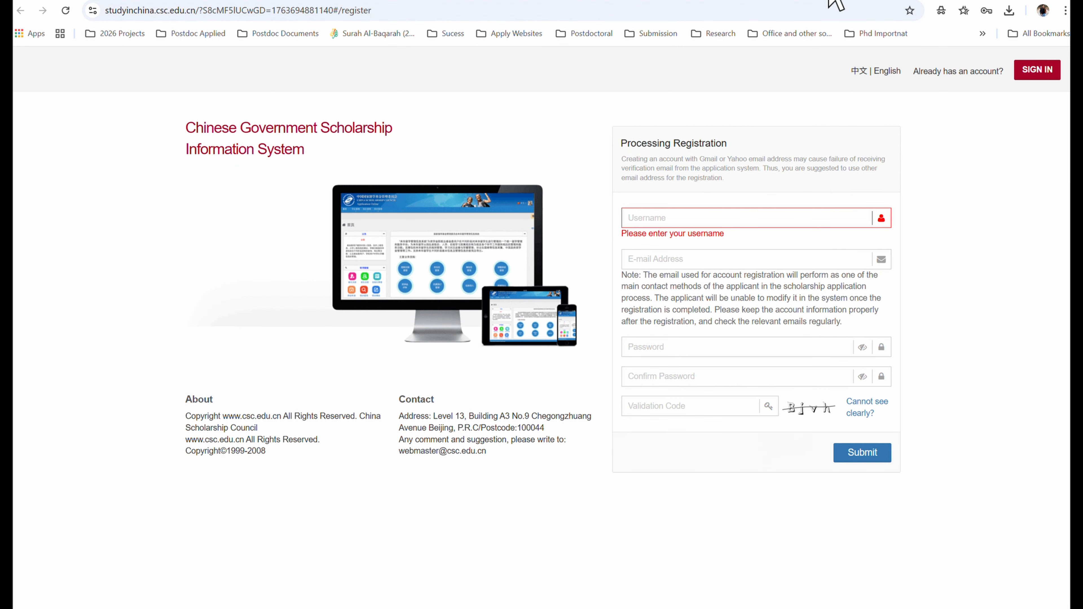
{"action": "left_click", "coordinate": [822, 2]}
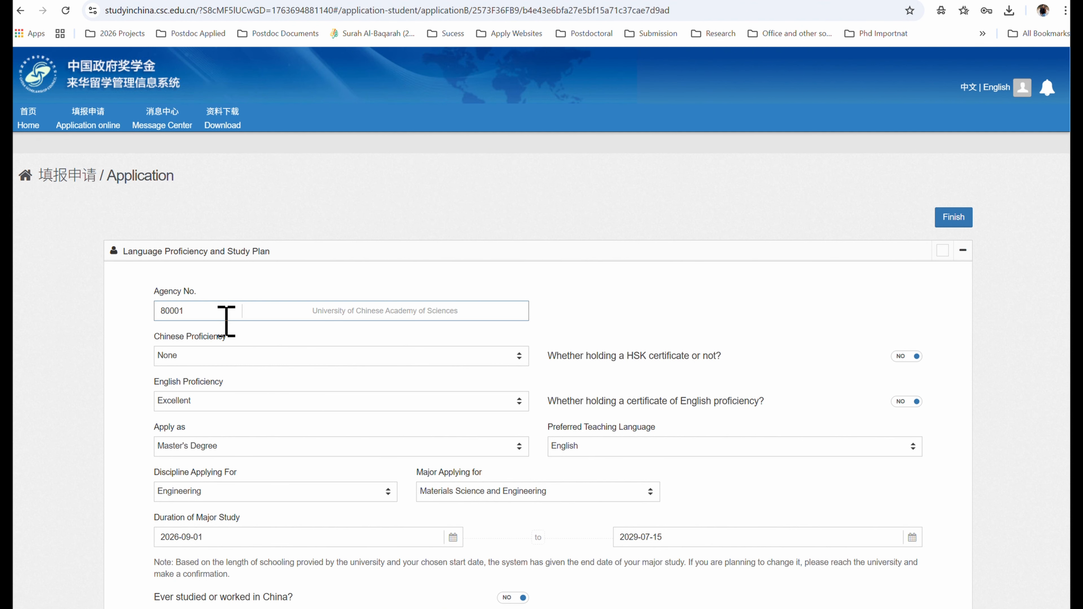
- Replace Agency No. 80001 with the pasted 10358 and scroll down to the Supporting Documents table
{"action": "left_click_drag", "start_coordinate": [221, 311], "coordinate": [137, 318]}
{"action": "type", "text": "10358"}
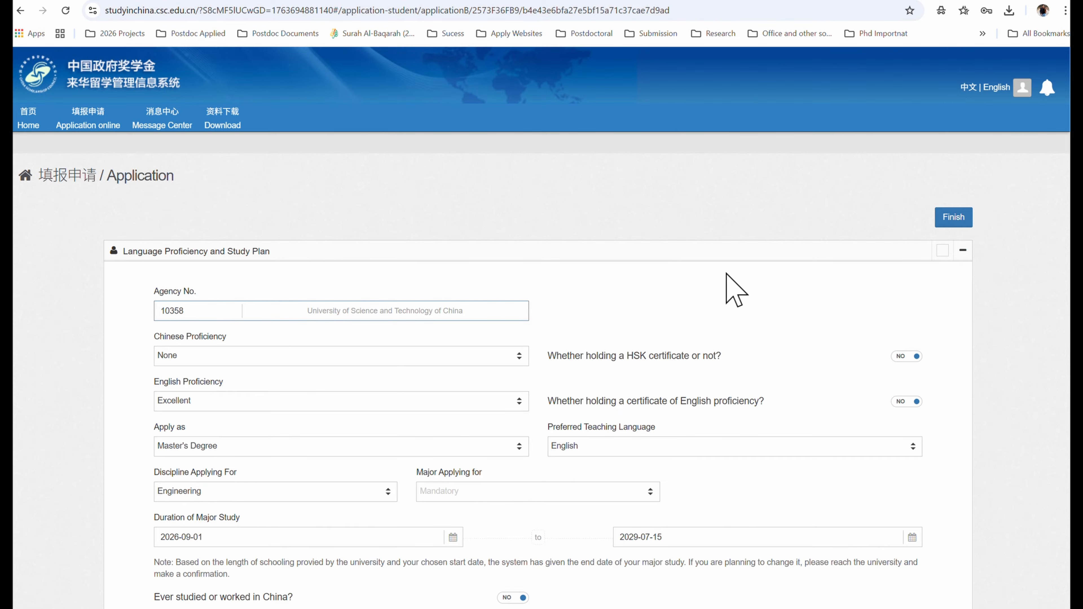
{"action": "scroll", "coordinate": [736, 290], "scroll_direction": "down", "scroll_amount": 15}
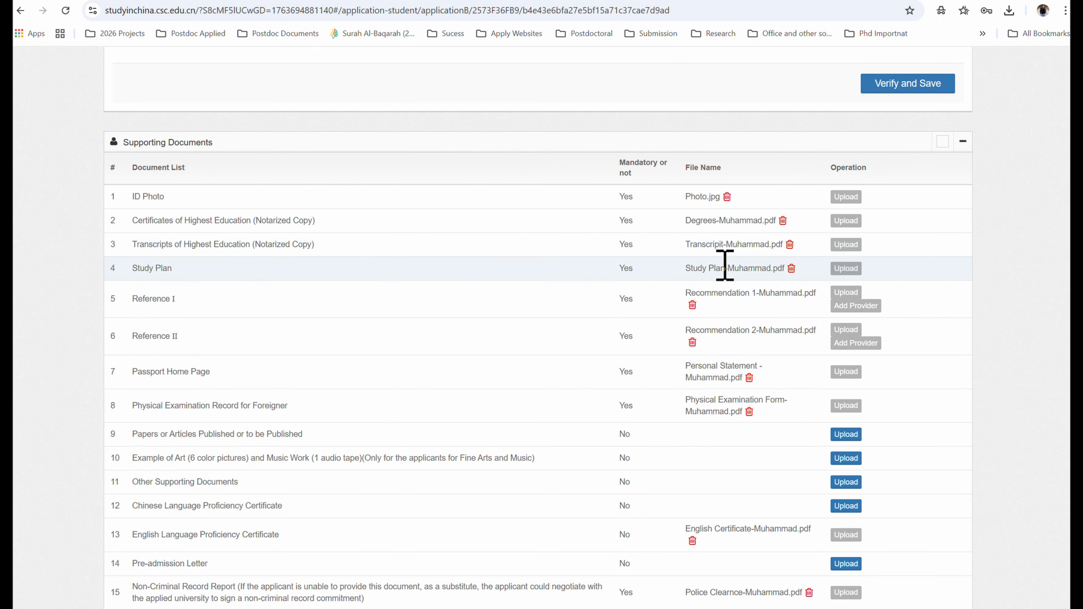
{"action": "scroll", "coordinate": [725, 266], "scroll_direction": "down", "scroll_amount": 3}
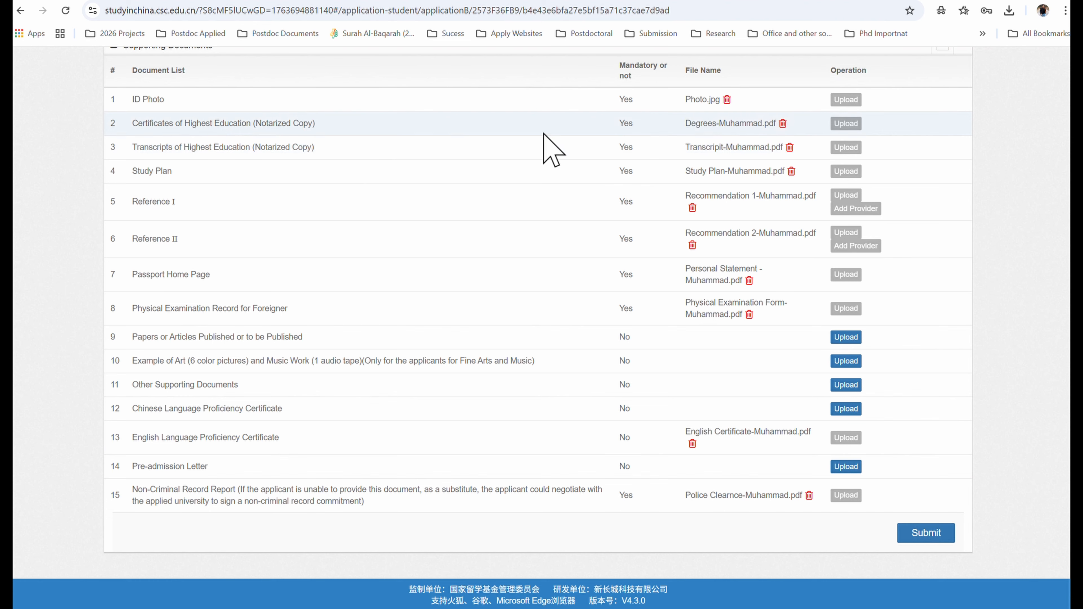
{"action": "mouse_move", "coordinate": [599, 608]}
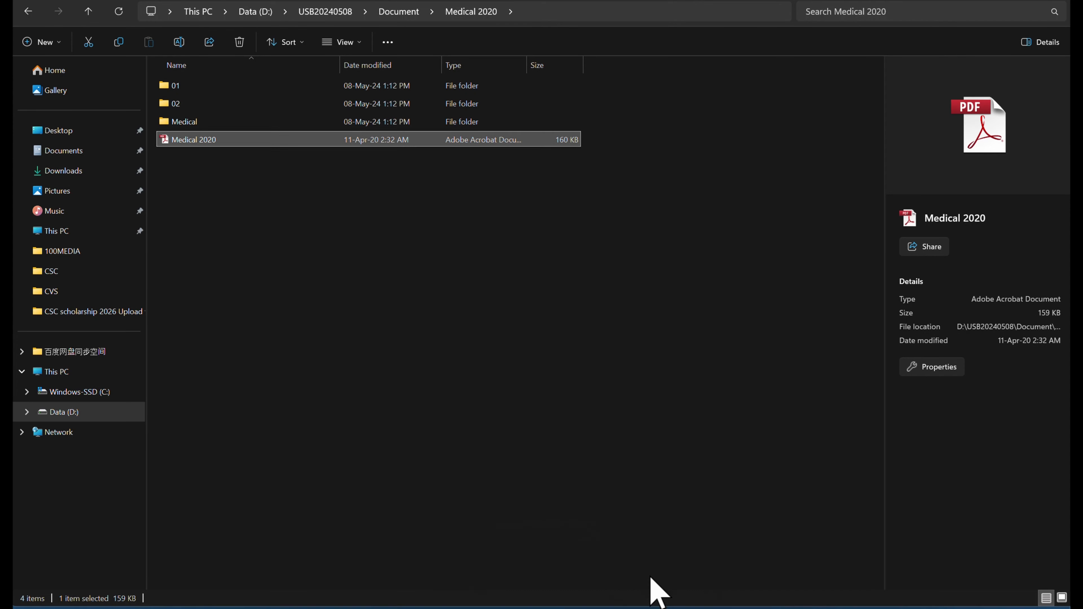
- Open the CSC folder on the Desktop and select the acceptance letter file to view its details
{"action": "left_click", "coordinate": [70, 136]}
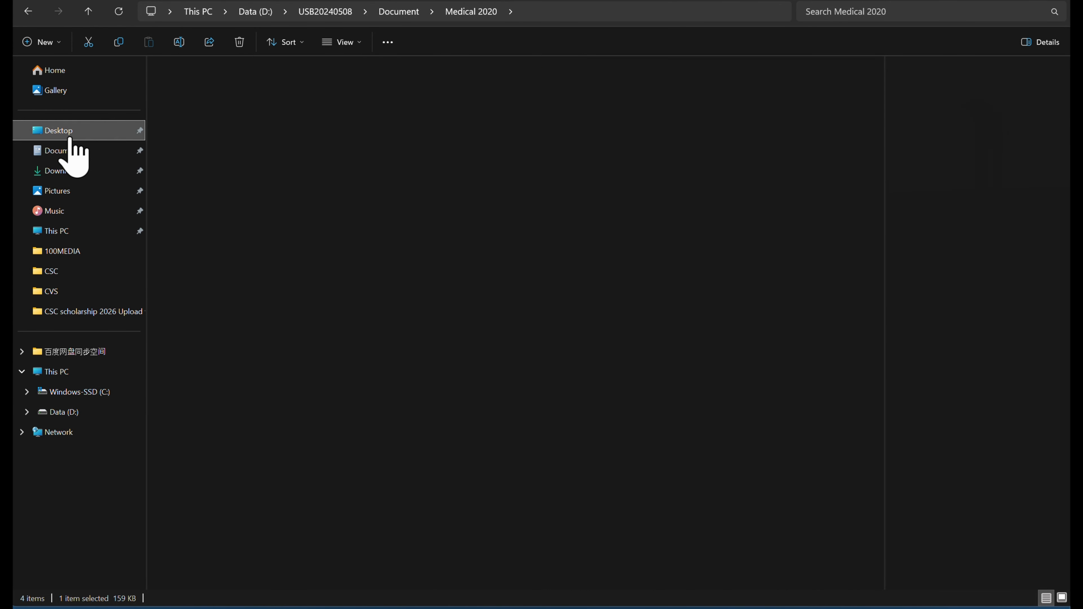
{"action": "double_click", "coordinate": [262, 111]}
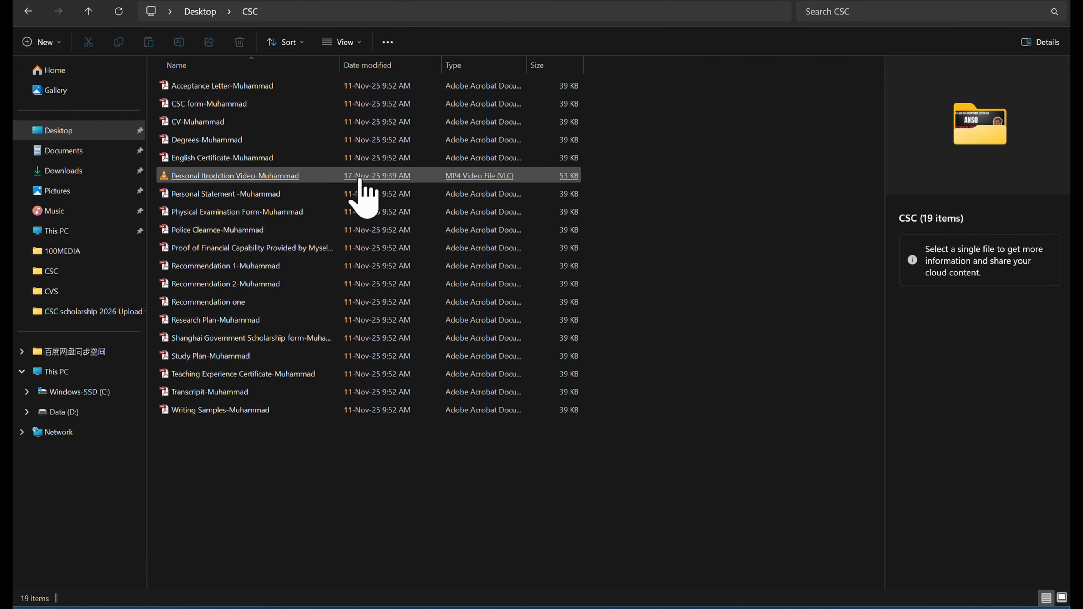
{"action": "left_click", "coordinate": [262, 87]}
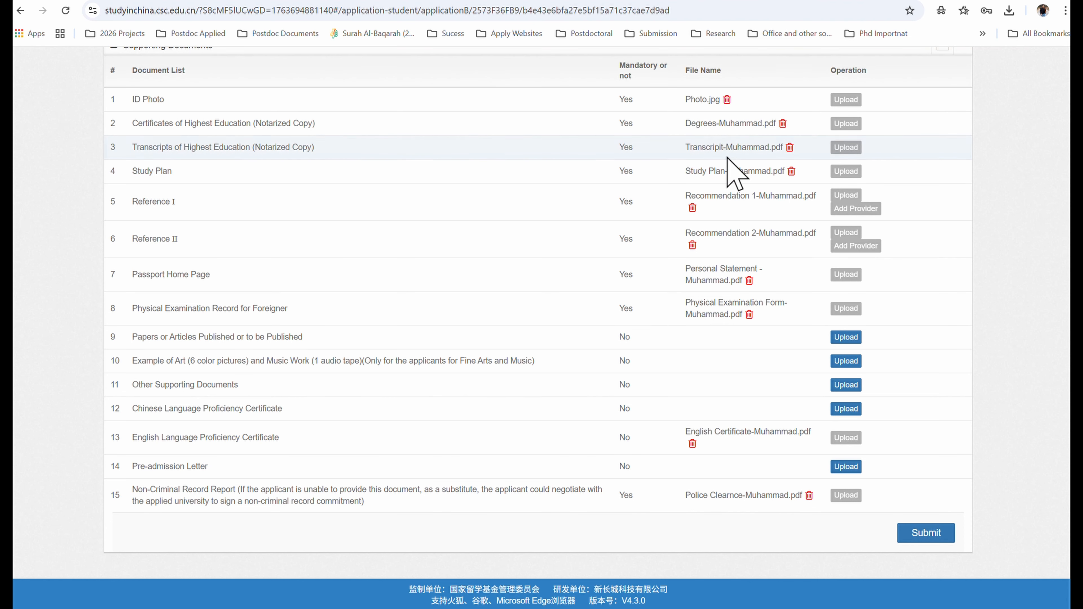
{"action": "scroll", "coordinate": [732, 174], "scroll_direction": "up", "scroll_amount": 4}
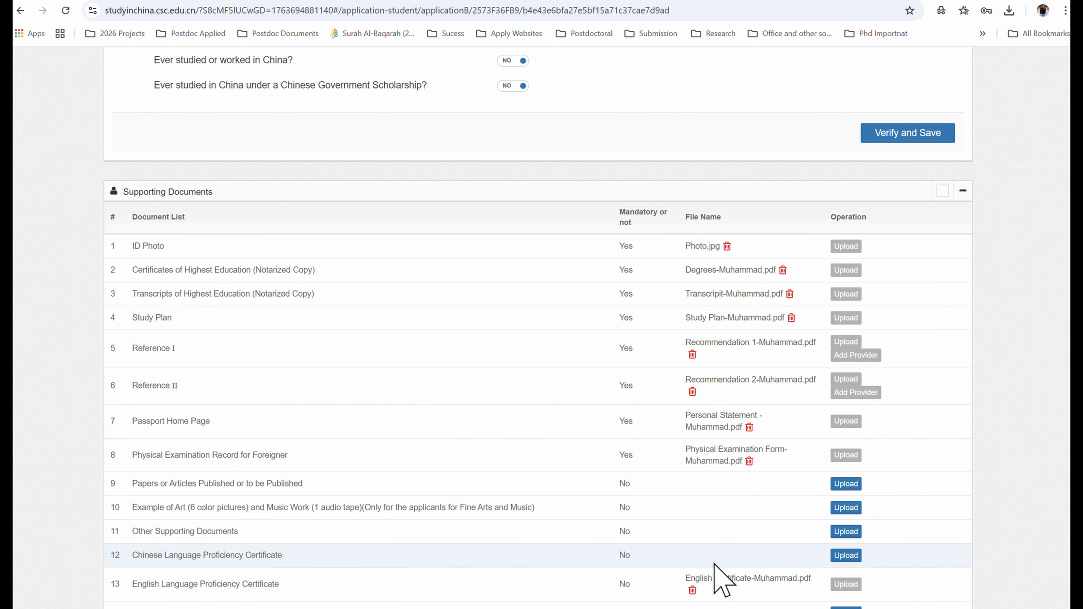
{"action": "scroll", "coordinate": [569, 251], "scroll_direction": "up", "scroll_amount": 8}
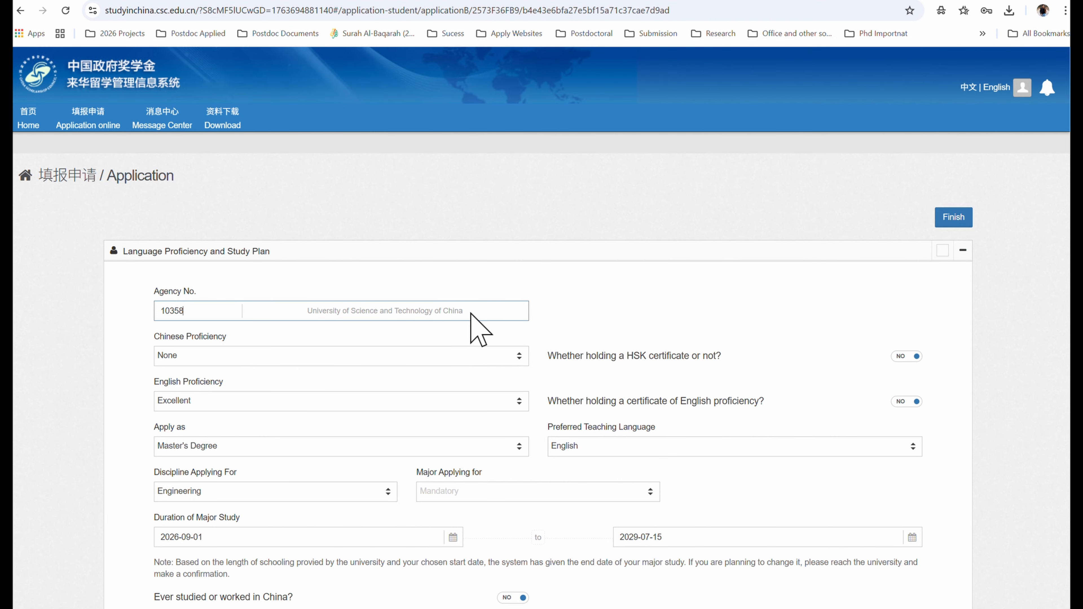
{"action": "scroll", "coordinate": [493, 332], "scroll_direction": "down", "scroll_amount": 10}
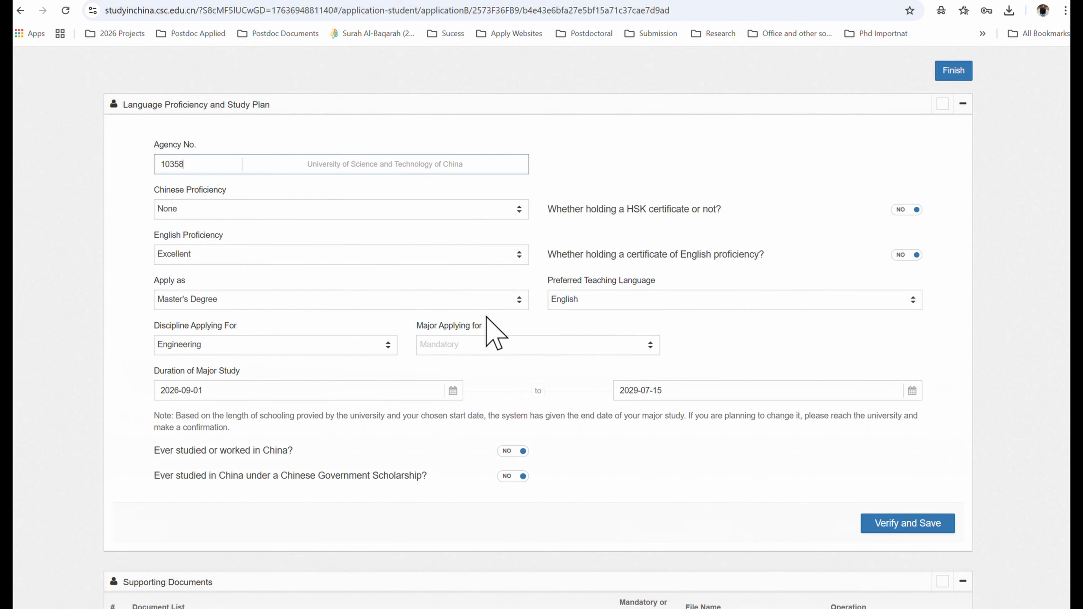